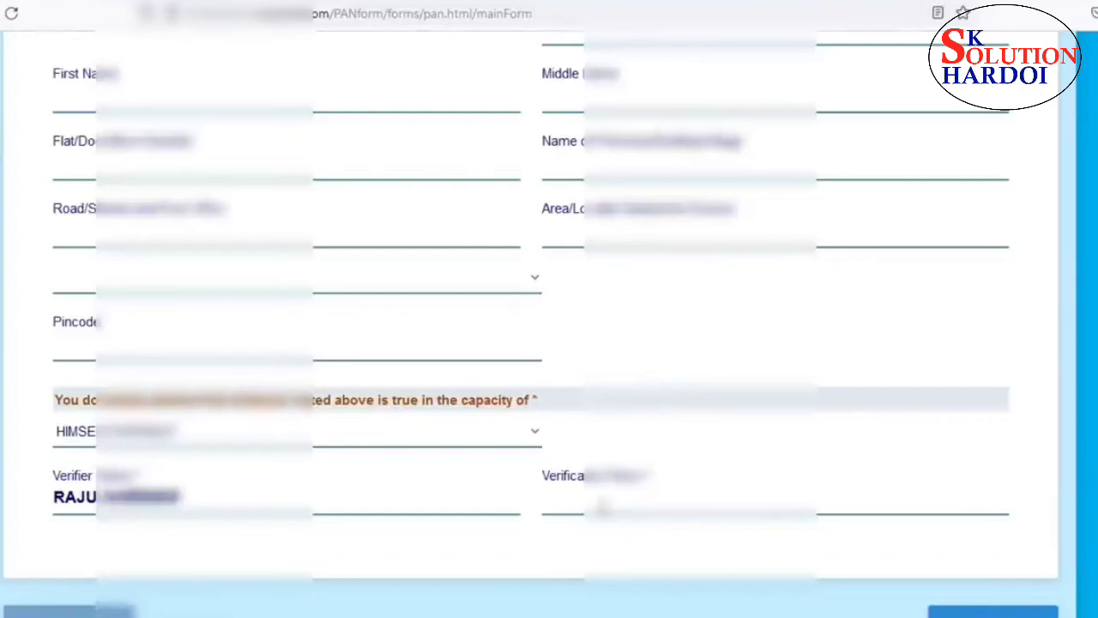
Fill in the verification place in the PAN form's verifier section and proceed to the Documents Upload page.
click(603, 505)
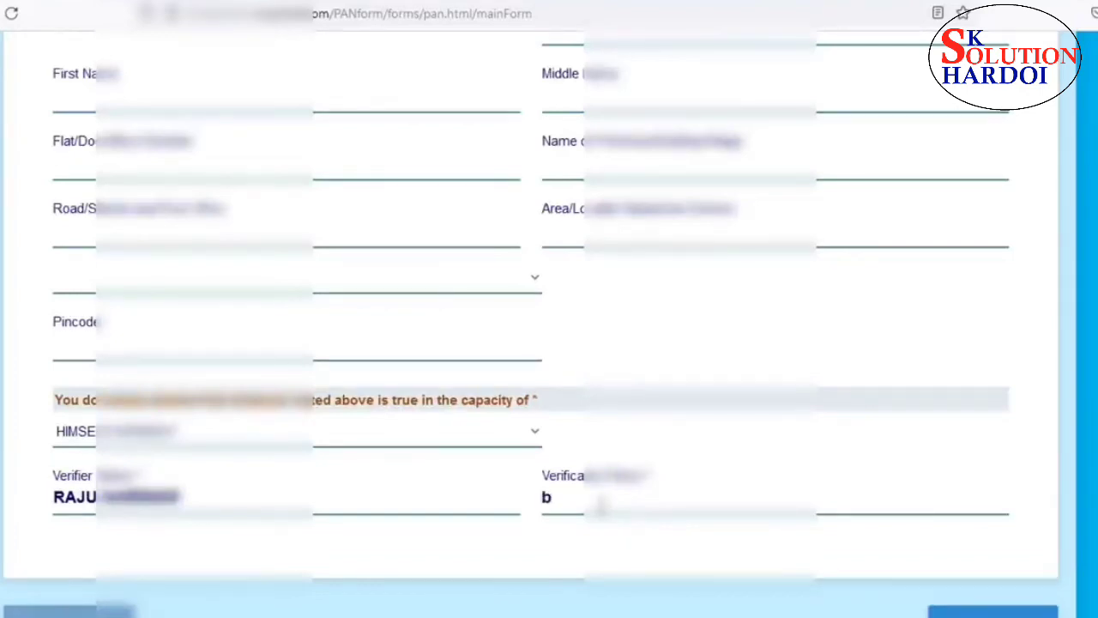
text(berasra)
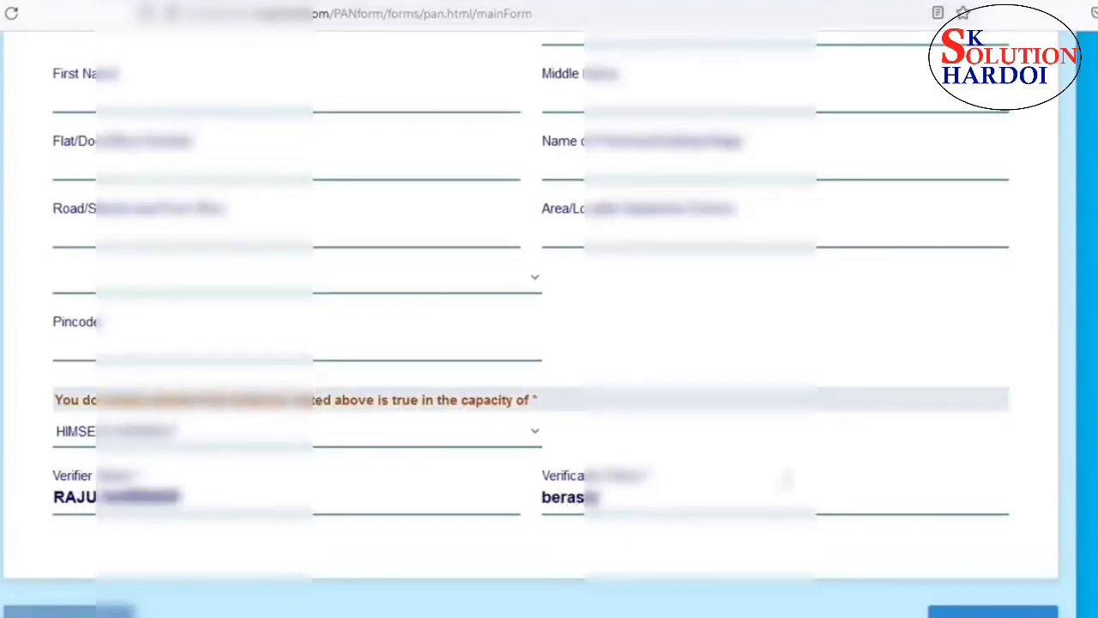
scroll(531, 325, down, 1)
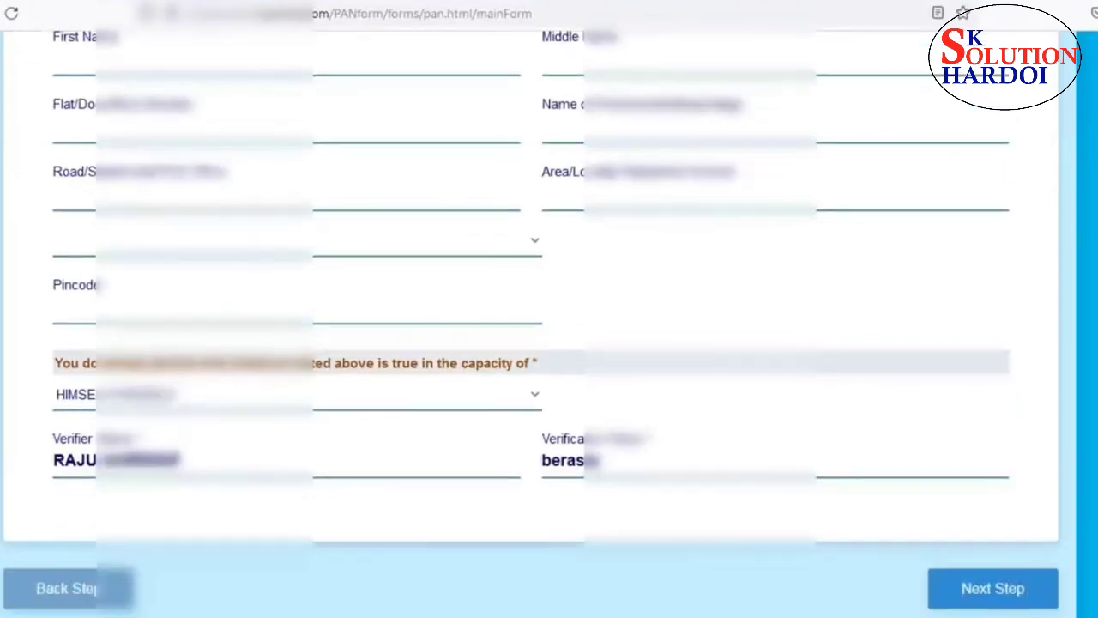
click(997, 587)
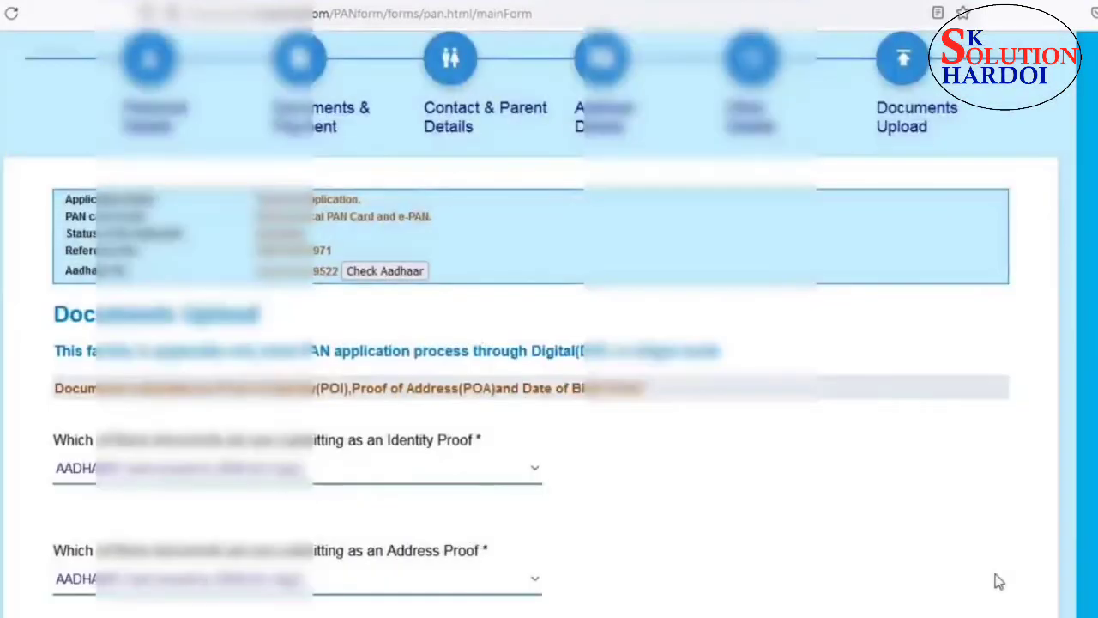
Keep Aadhaar as identity, address and date-of-birth proof and submit the PAN application.
scroll(531, 321, down, 3)
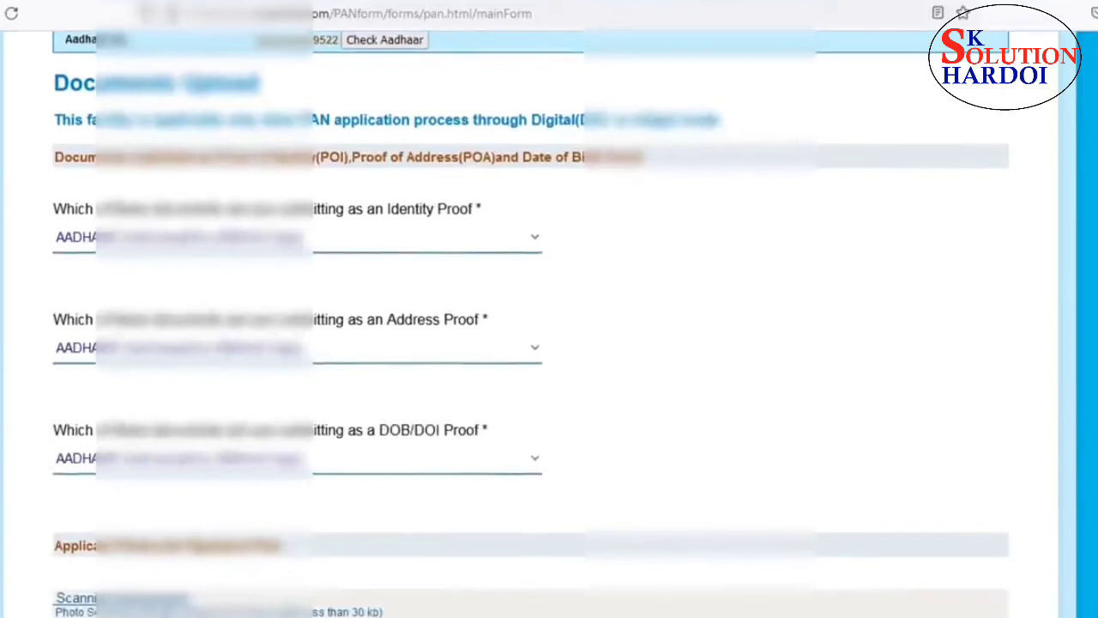
scroll(549, 326, down, 2)
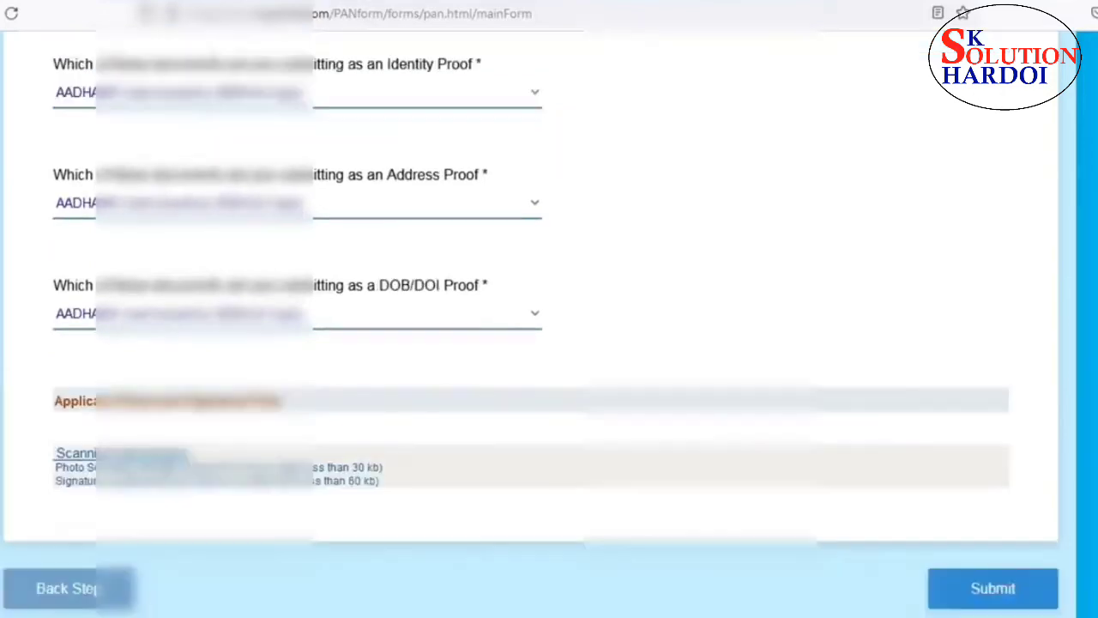
click(961, 584)
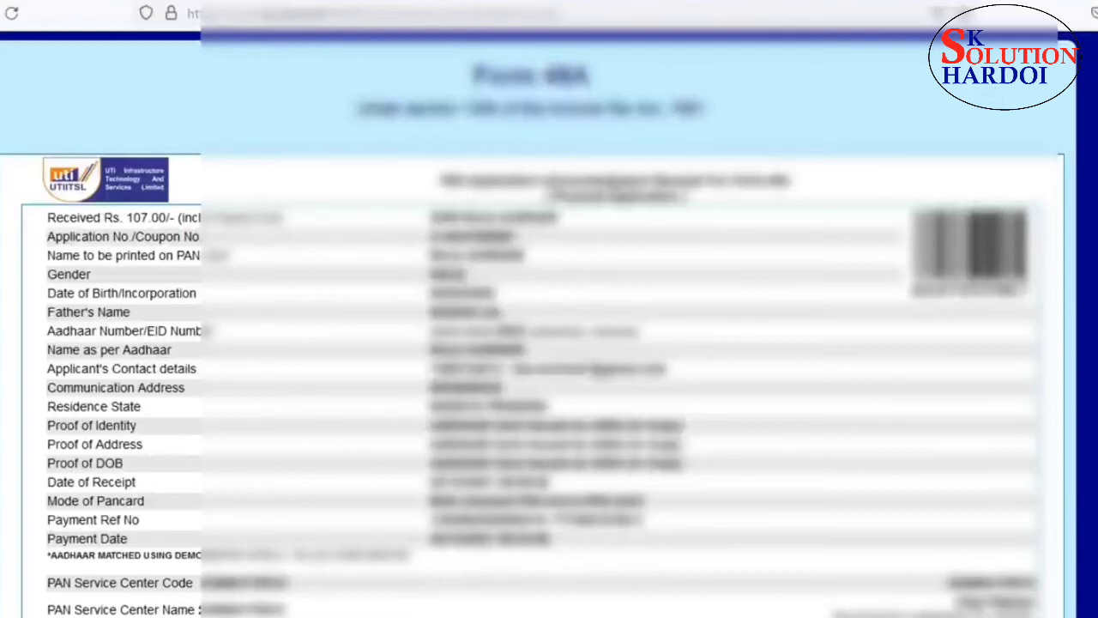
Print the PAN application acknowledgement receipt to a PDF file named pppp on the Desktop, and close the print preview.
scroll(532, 326, down, 4)
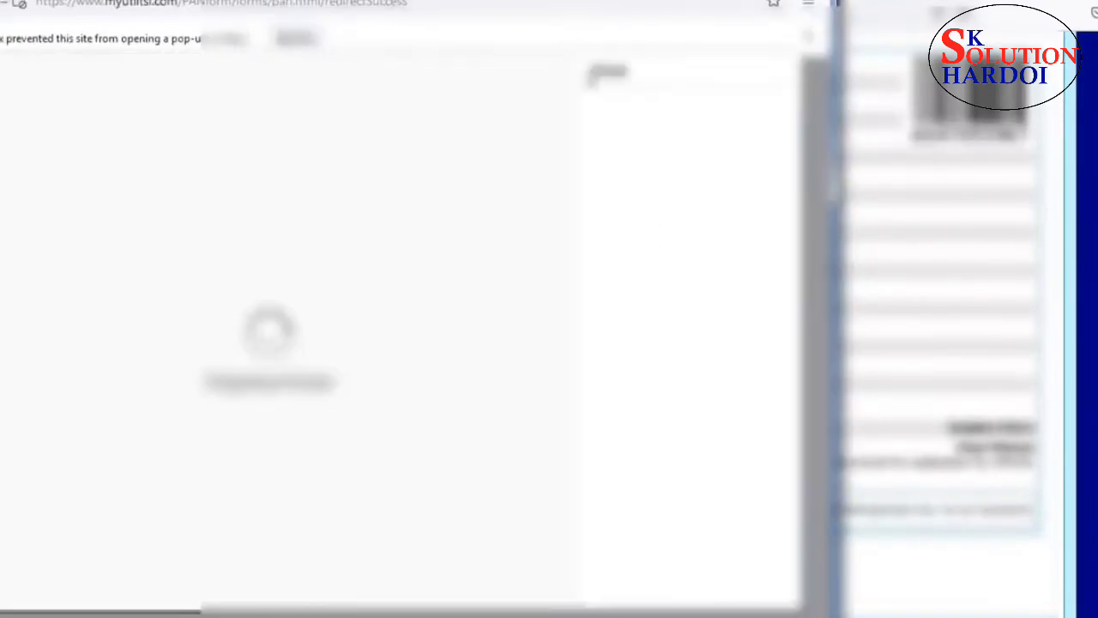
click(679, 146)
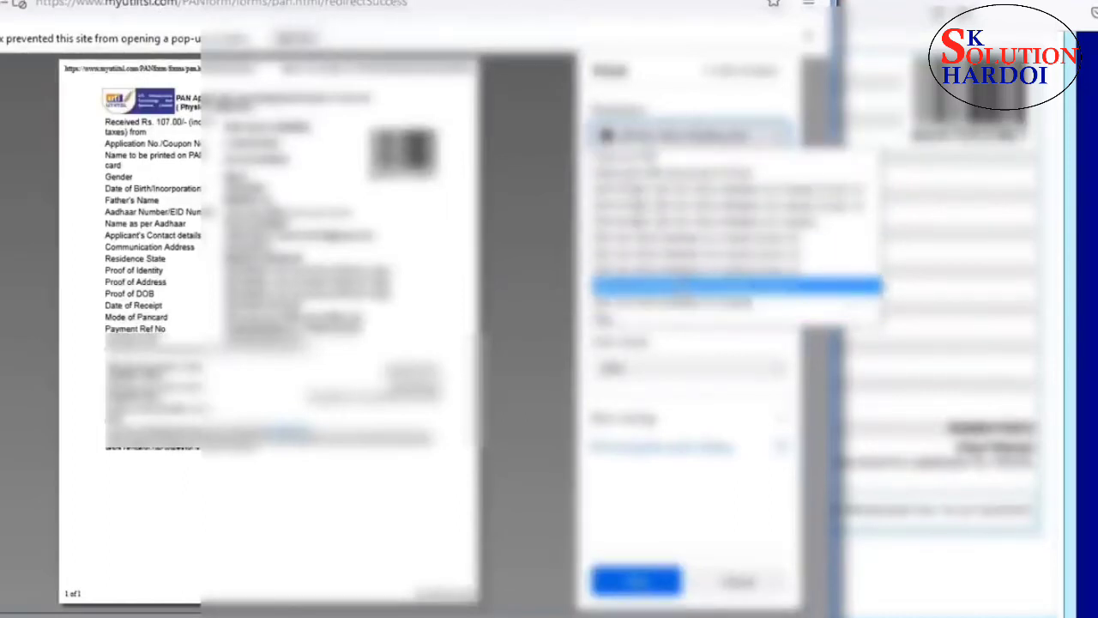
click(653, 160)
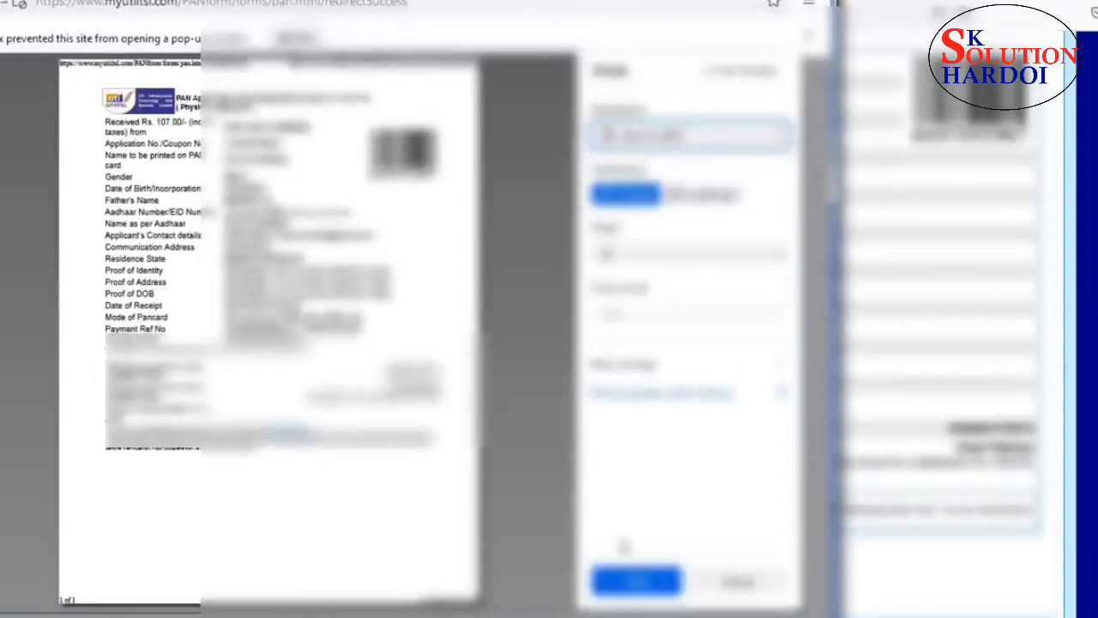
click(638, 580)
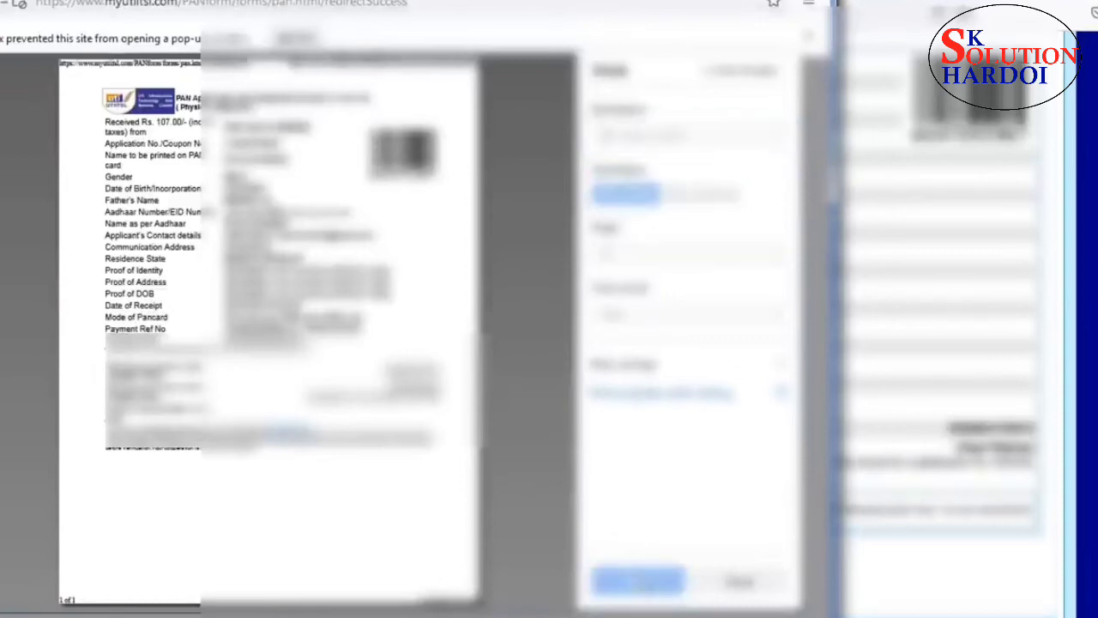
text(pppp)
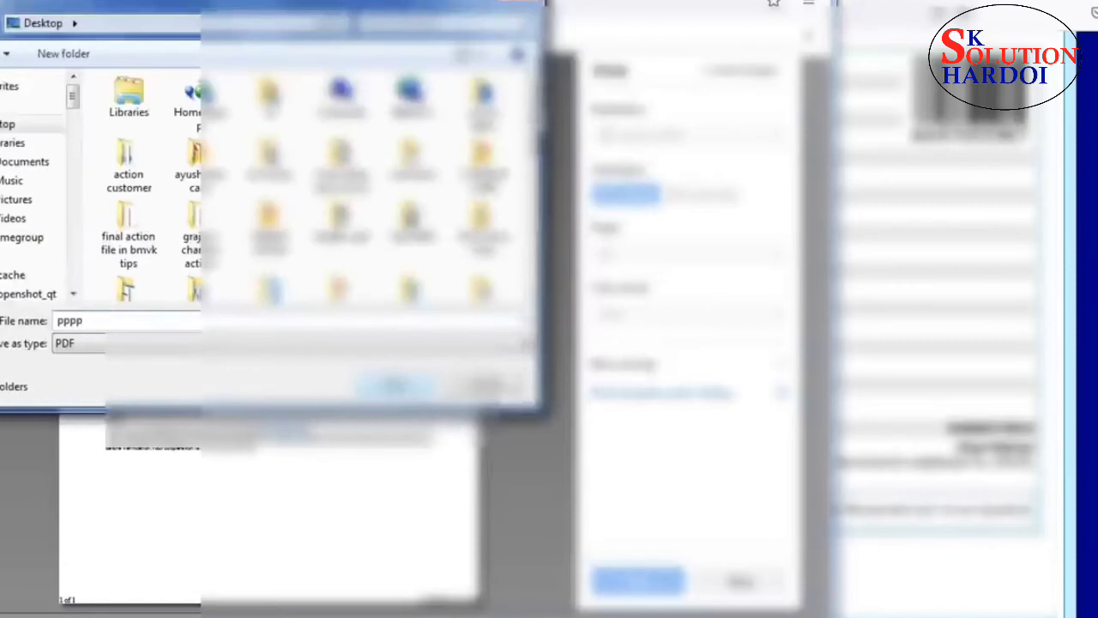
key(Return)
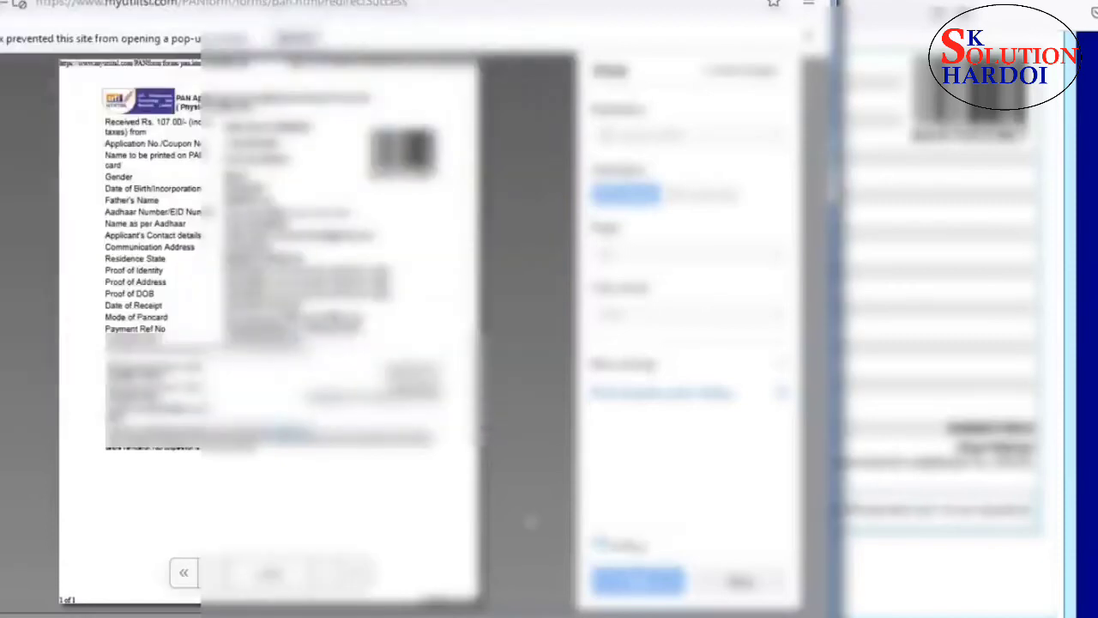
click(739, 580)
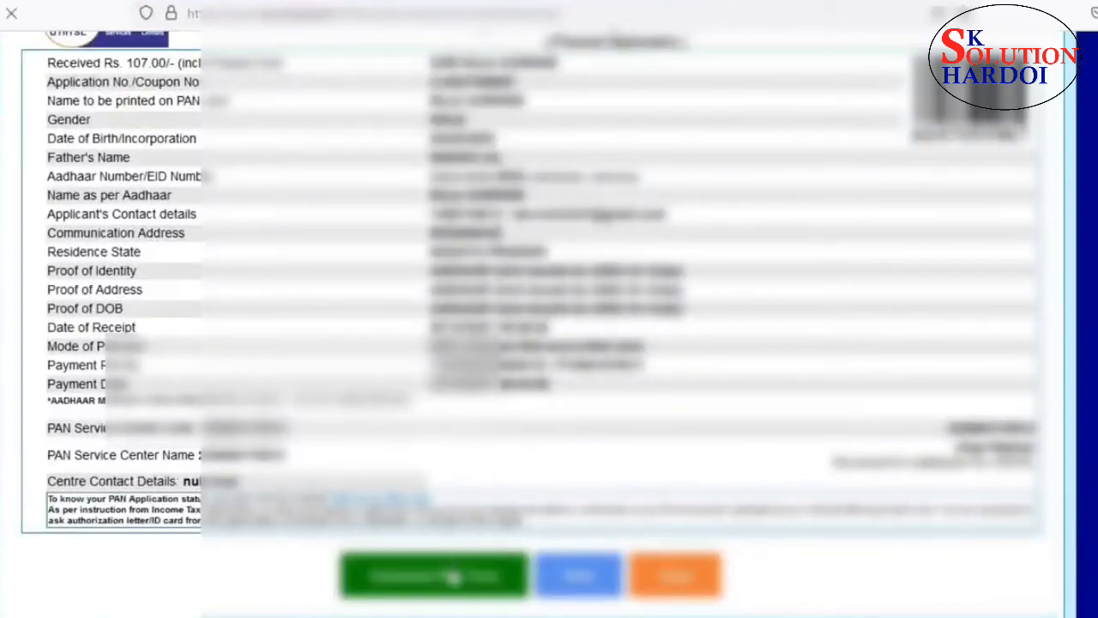
Download the filled PAN application form as a PDF from the receipt page and open the downloaded file.
click(452, 577)
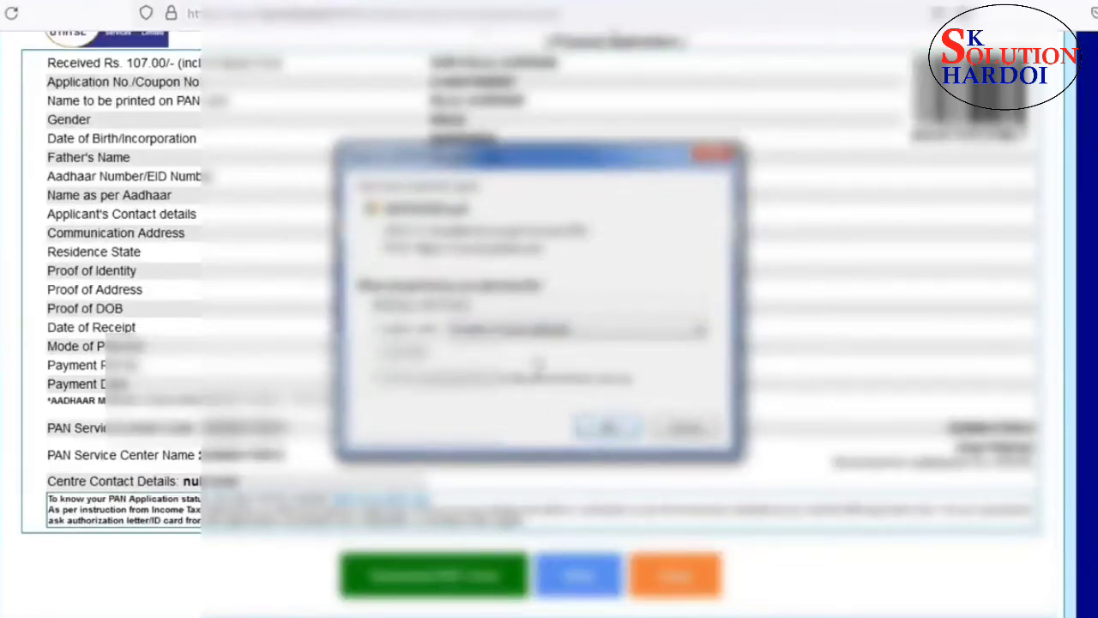
click(378, 353)
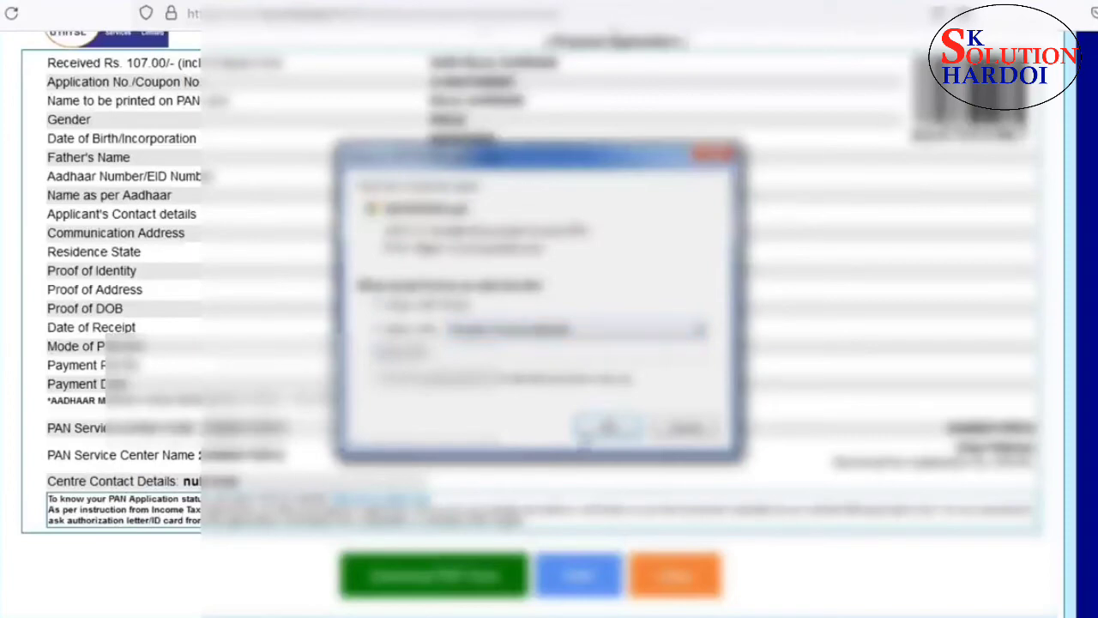
click(608, 429)
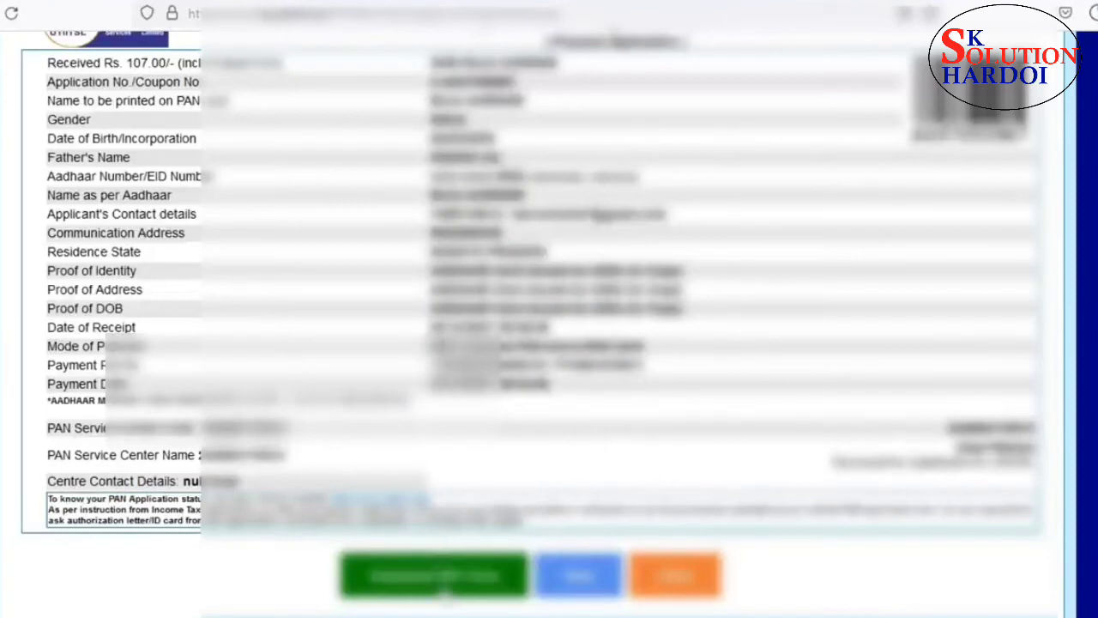
click(445, 589)
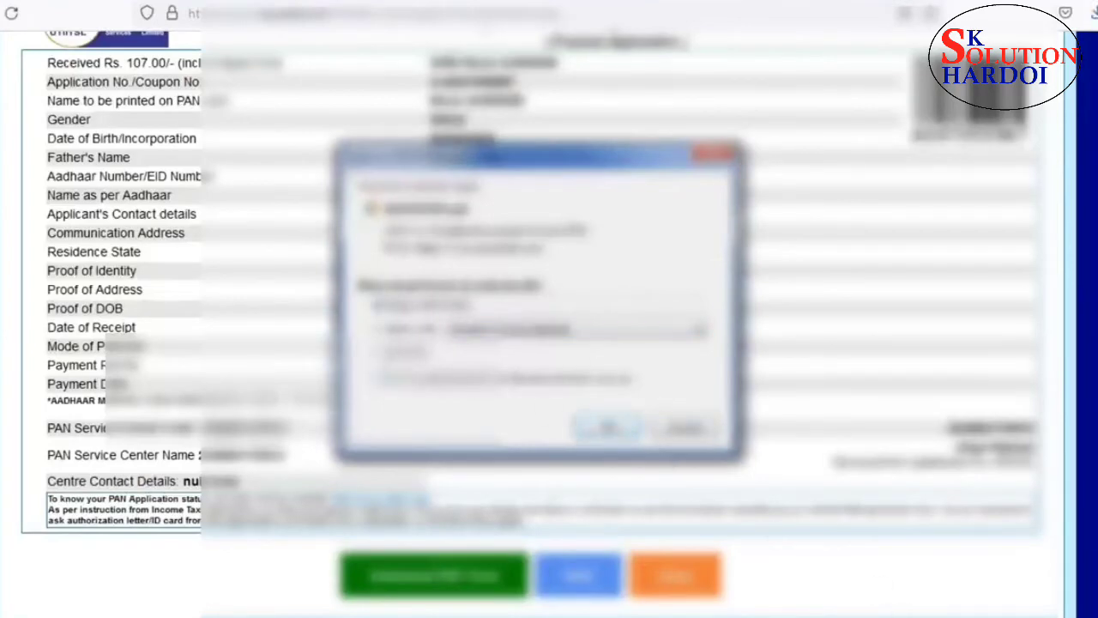
key(Return)
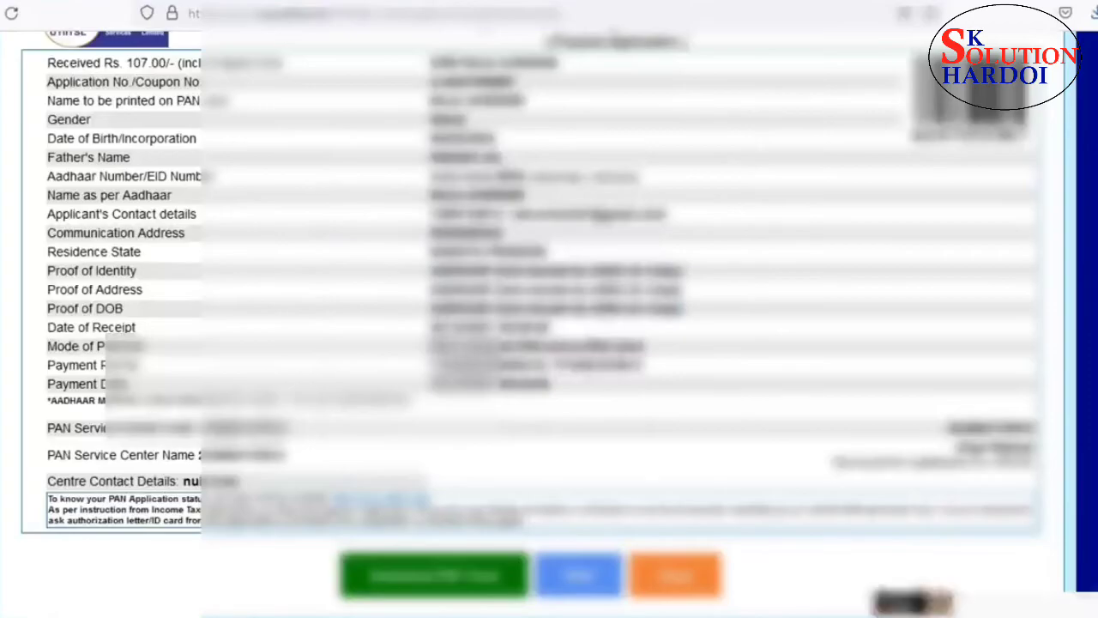
key(ctrl+t)
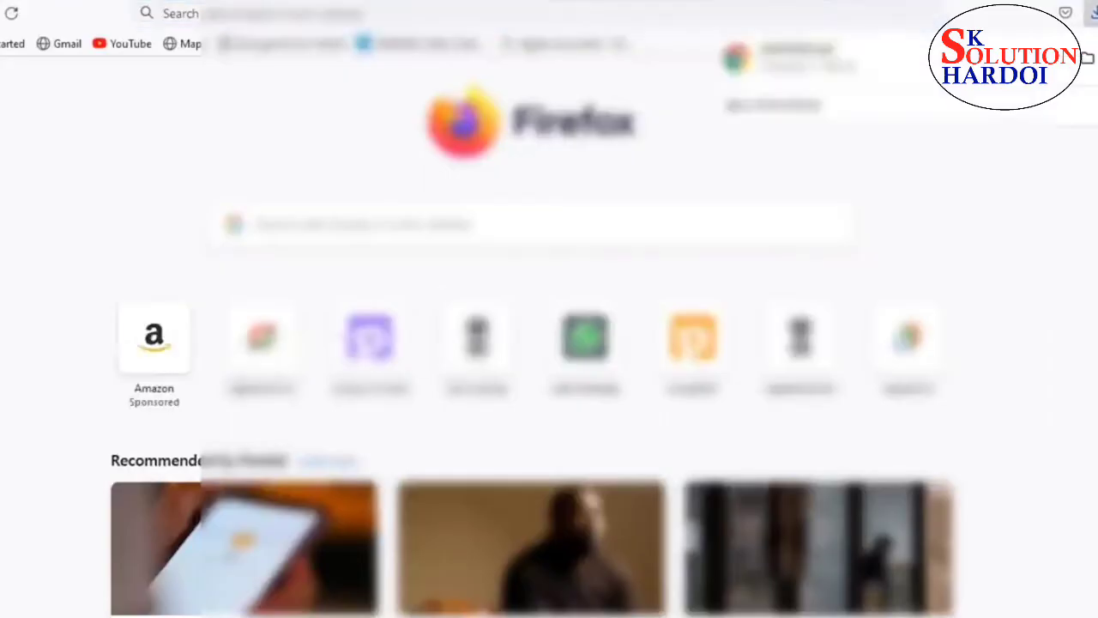
click(812, 69)
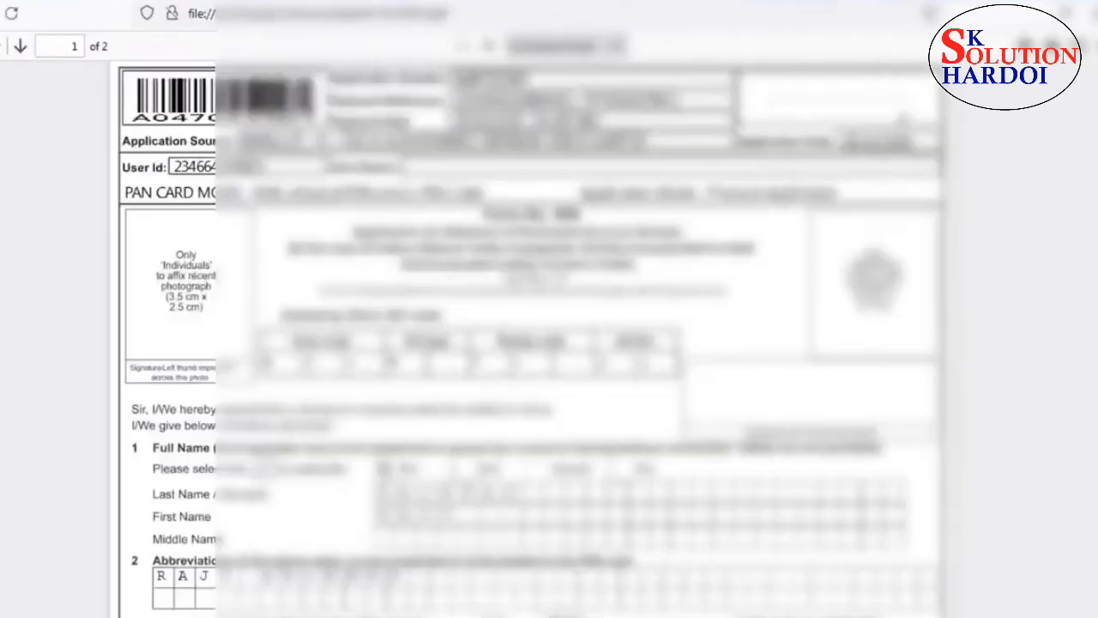
Examine both pages of the filled PAN form, including the photo and signature boxes, applicant details, address, proofs and declaration.
click(212, 317)
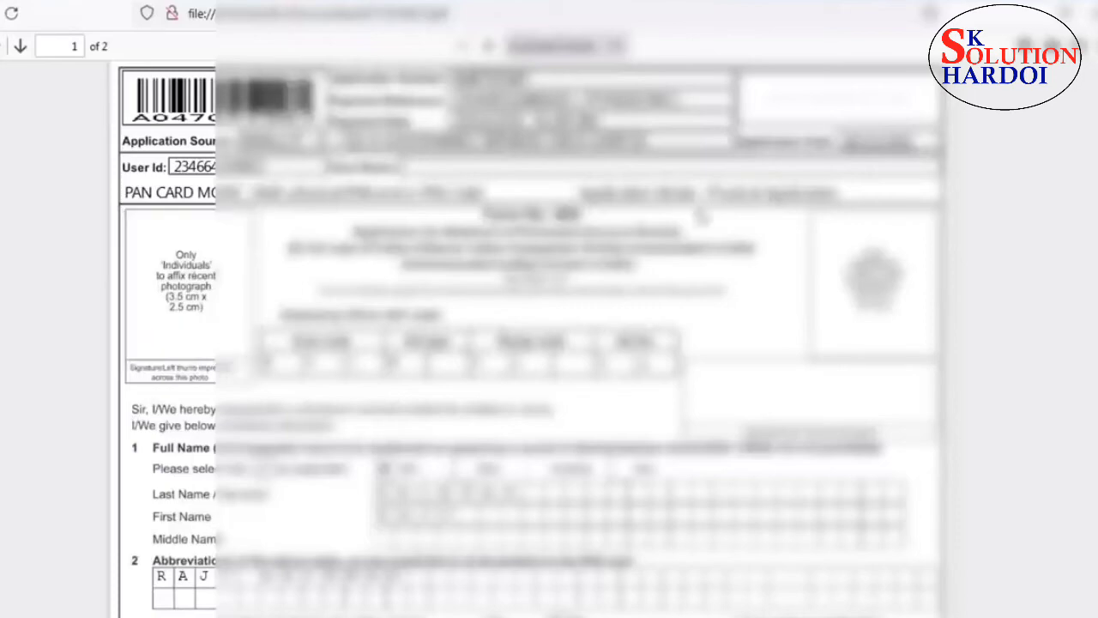
scroll(532, 335, down, 10)
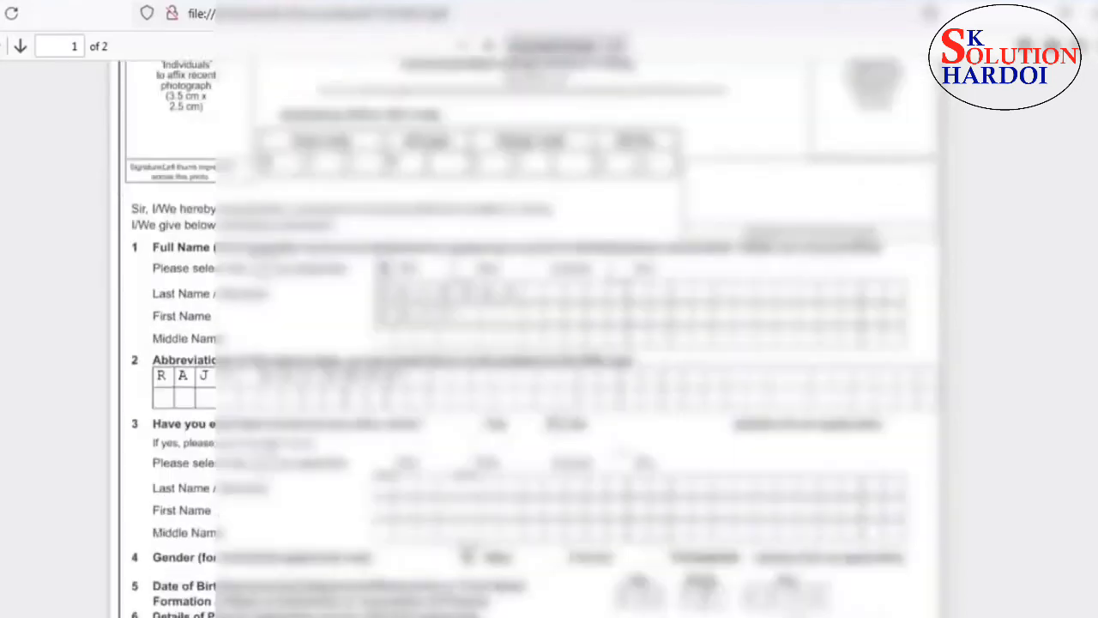
scroll(532, 335, down, 10)
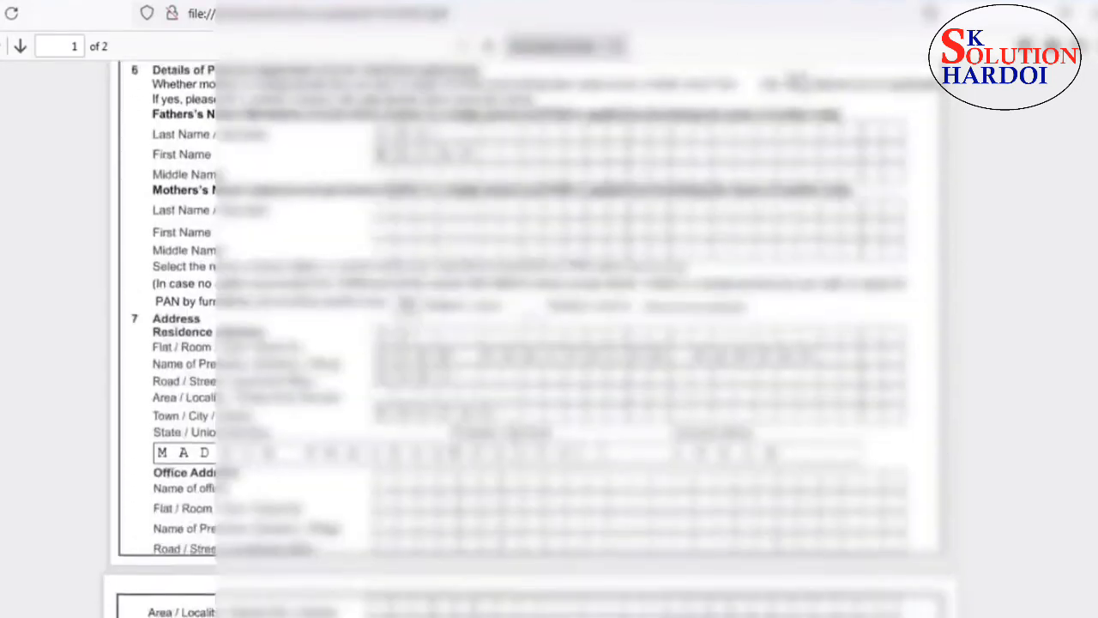
scroll(532, 335, down, 10)
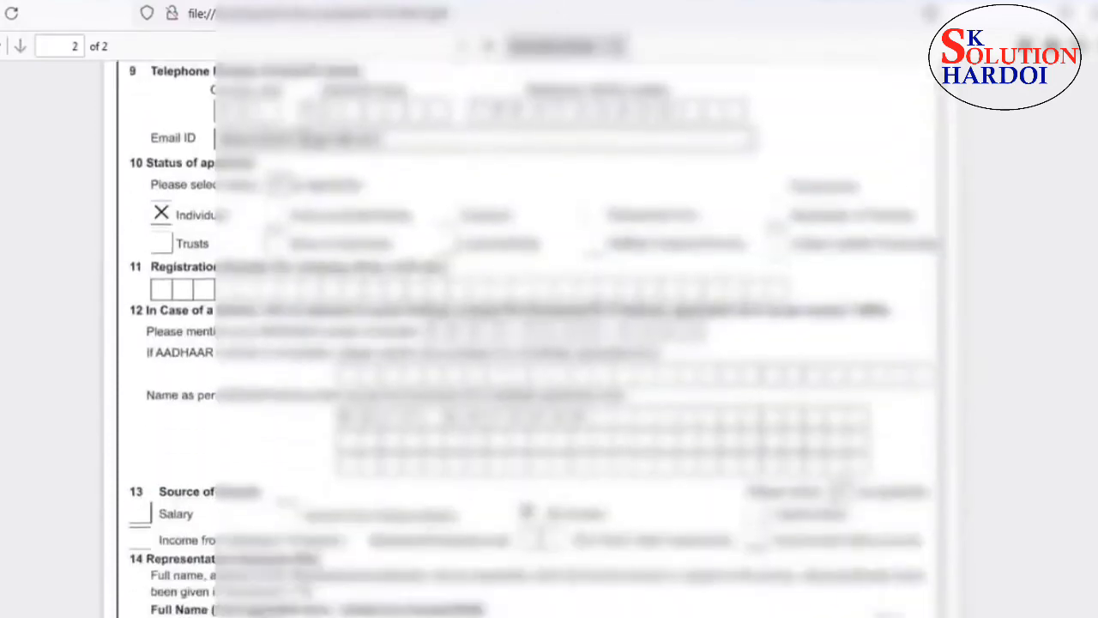
scroll(532, 335, down, 4)
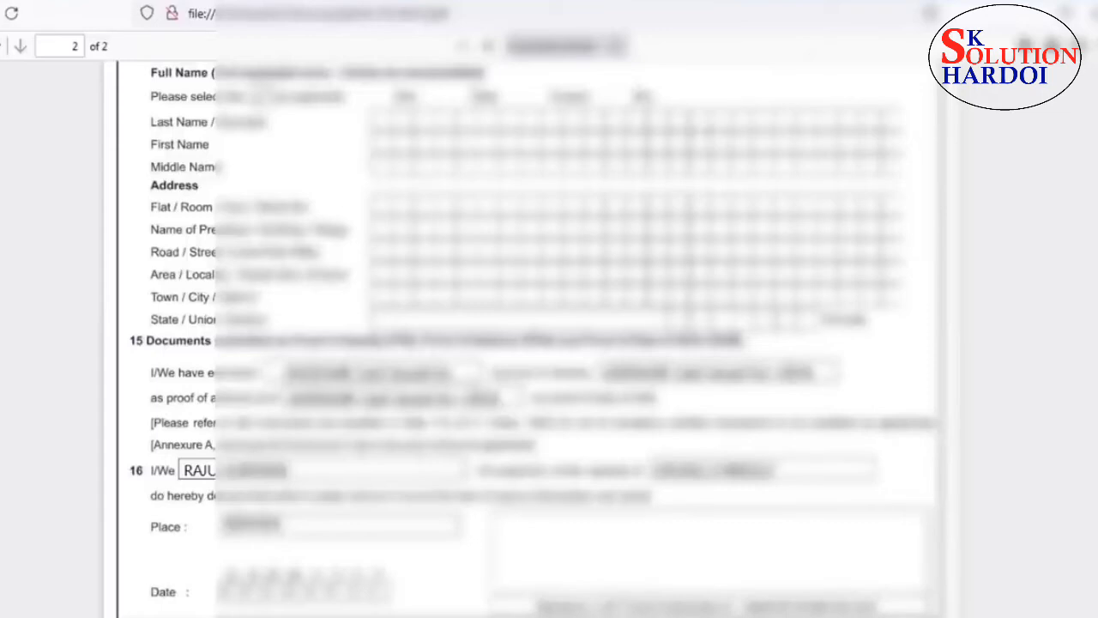
scroll(532, 343, up, 5)
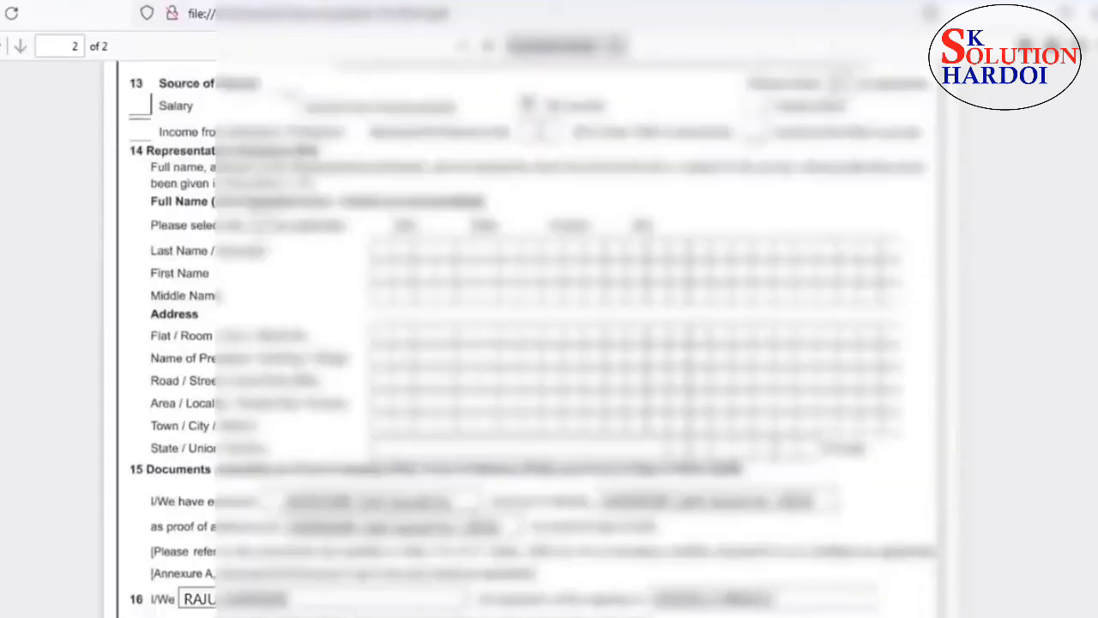
scroll(532, 343, up, 8)
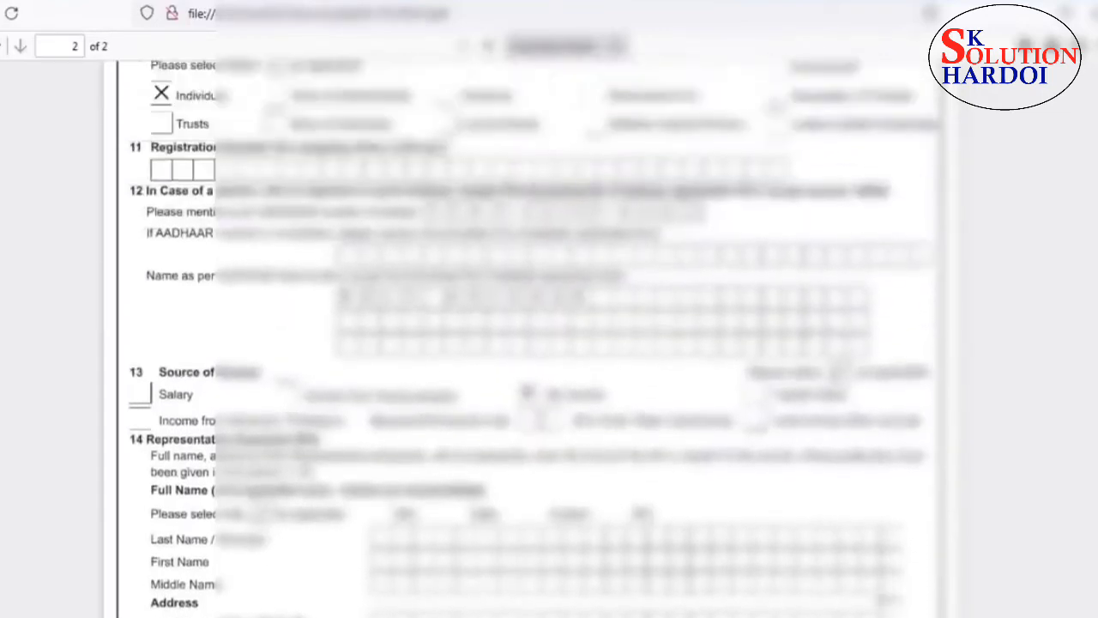
scroll(532, 343, up, 8)
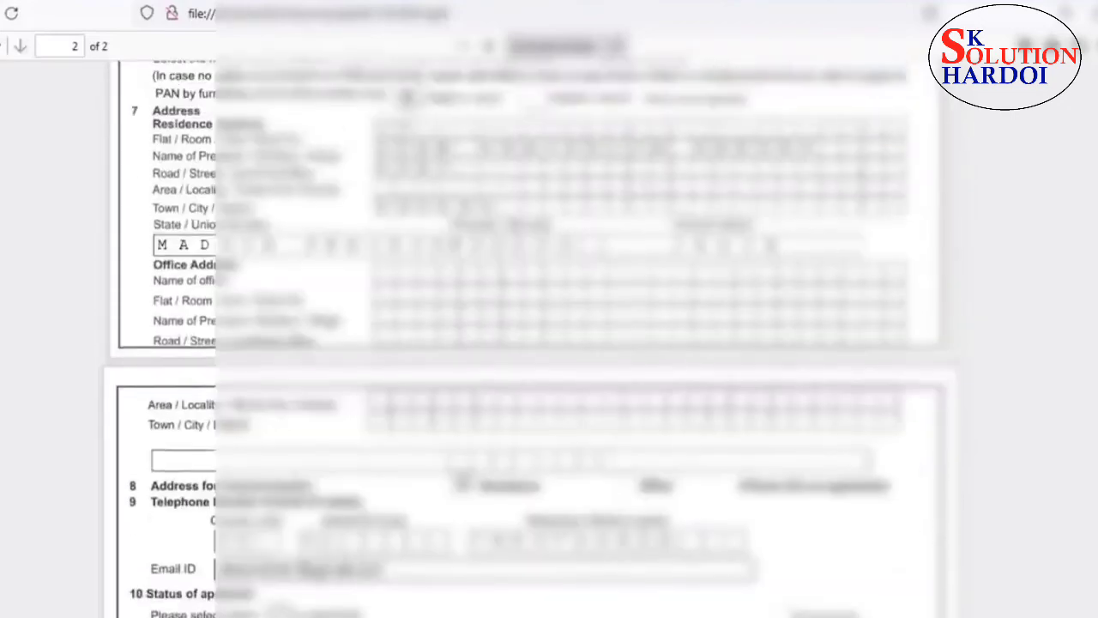
scroll(532, 343, up, 8)
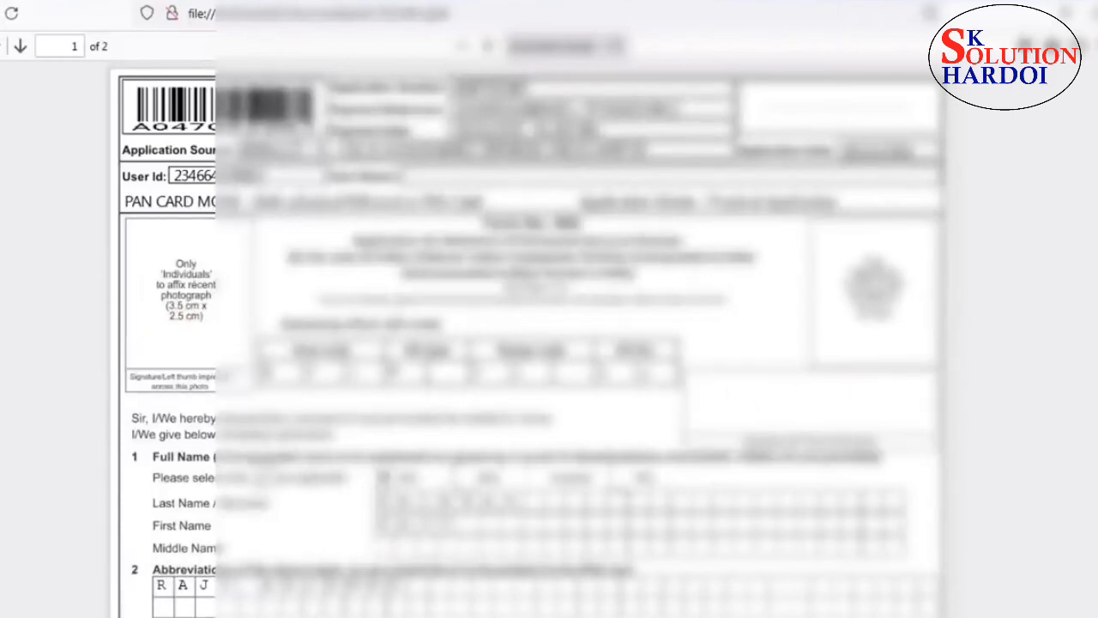
scroll(528, 335, down, 15)
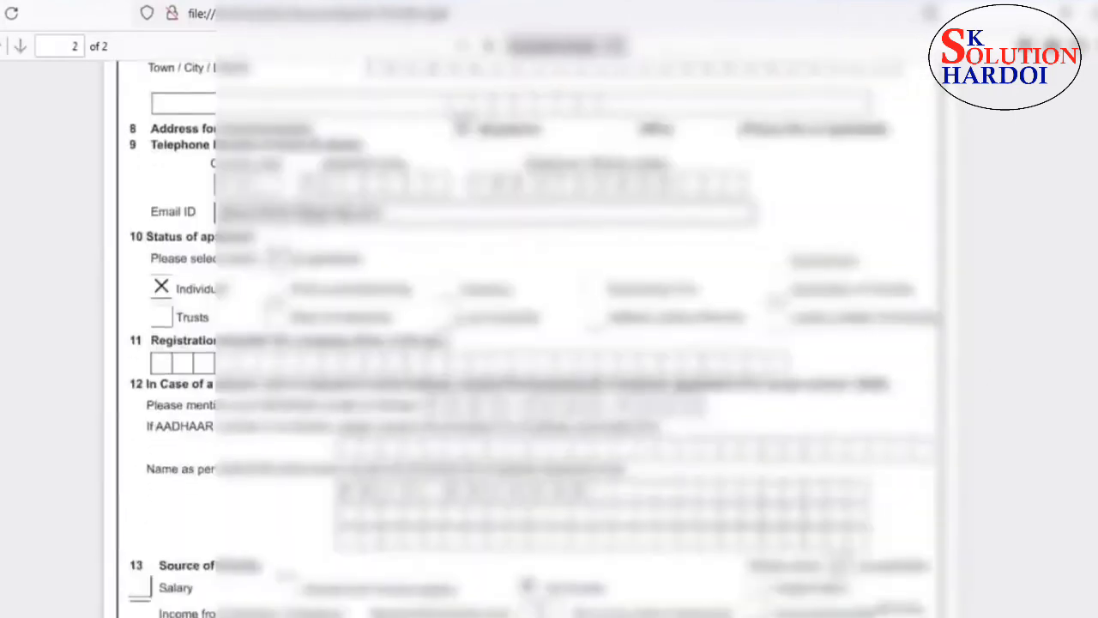
scroll(529, 335, down, 3)
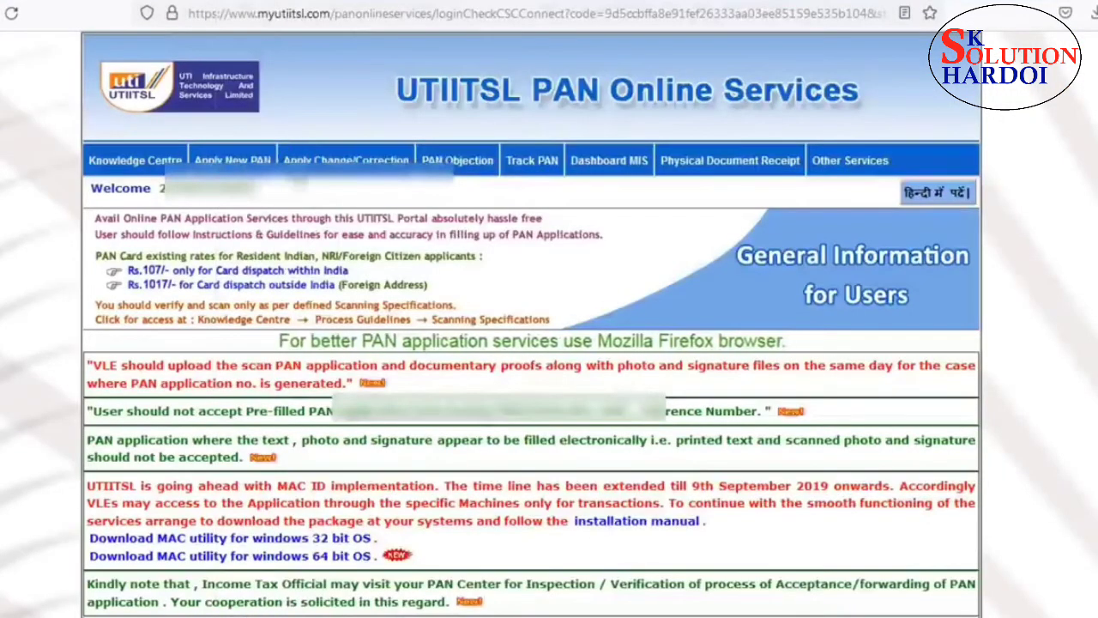
Open the Upload Document page for new PAN applications on the UTIITSL PAN Online Services site.
mouse_move(232, 161)
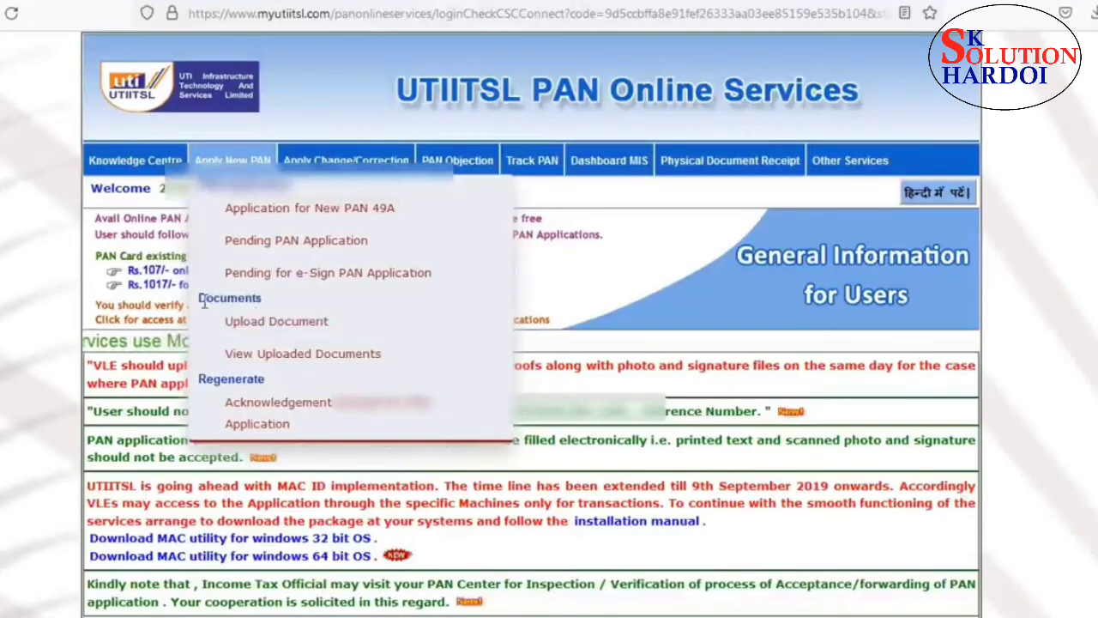
click(264, 332)
click(265, 326)
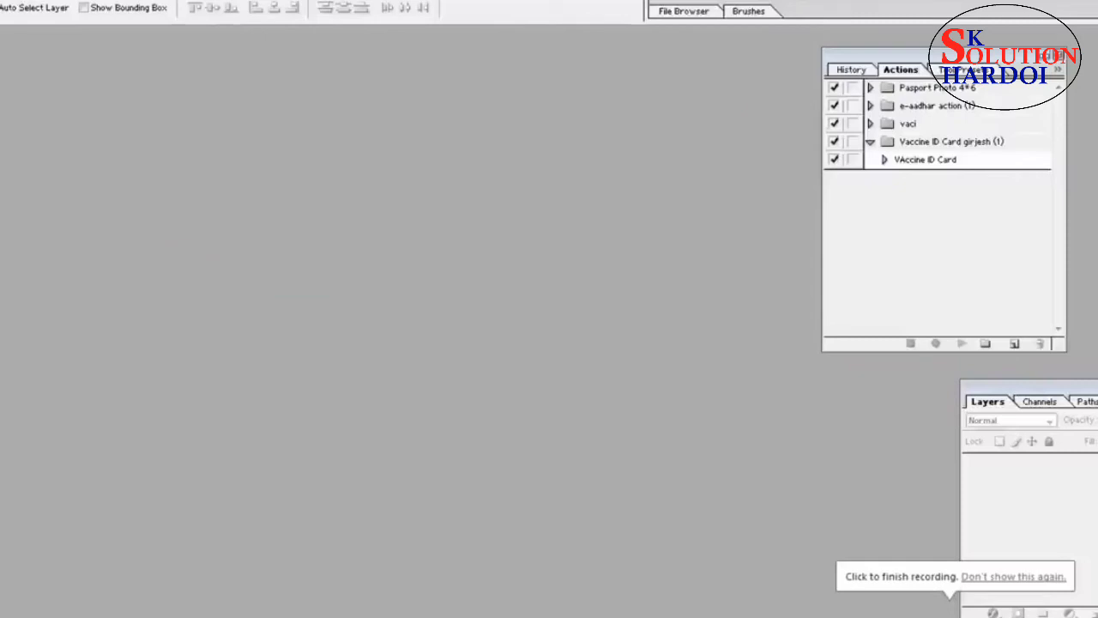
In Adobe Photoshop, scan the first page of the signed PAN form from the HP Ink Tank Wireless 410 at 300 DPI in color.
key(alt+f)
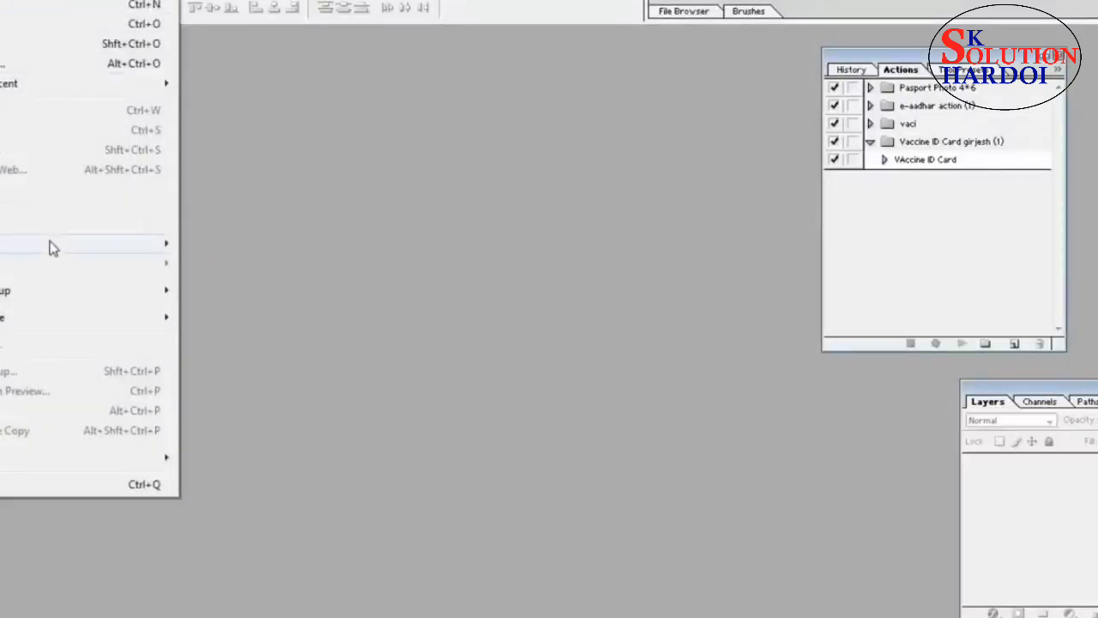
mouse_move(20, 246)
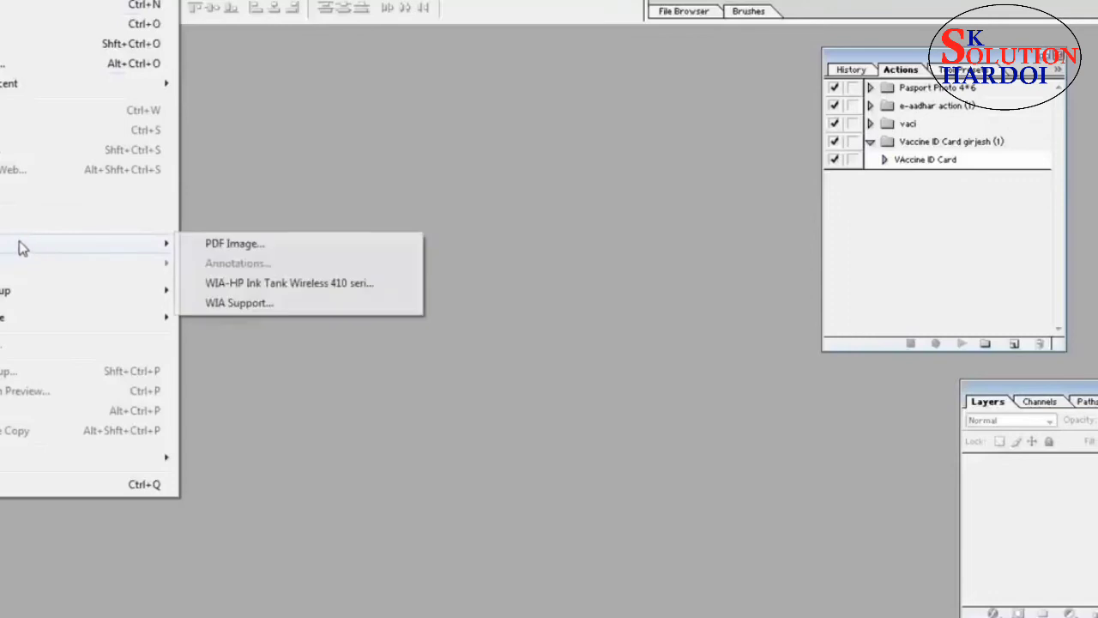
click(302, 284)
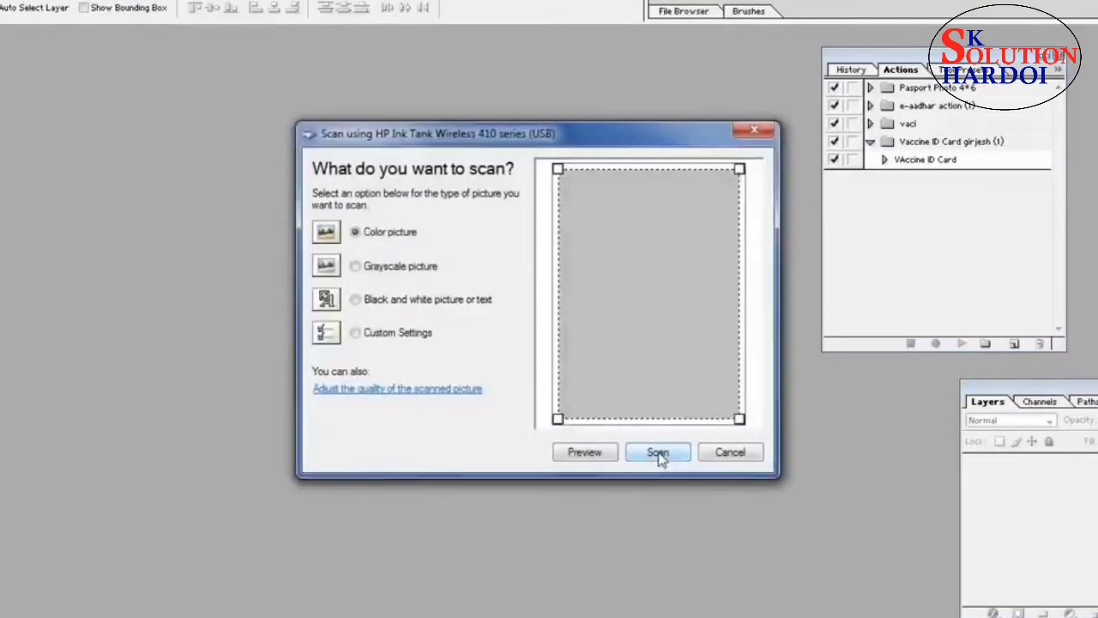
click(352, 393)
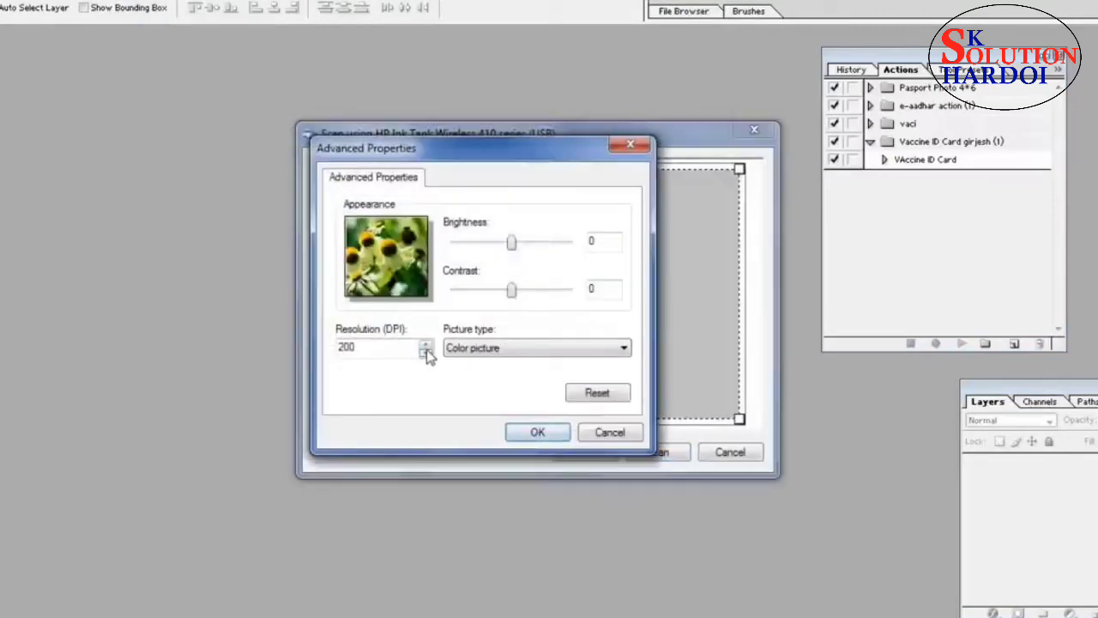
click(425, 344)
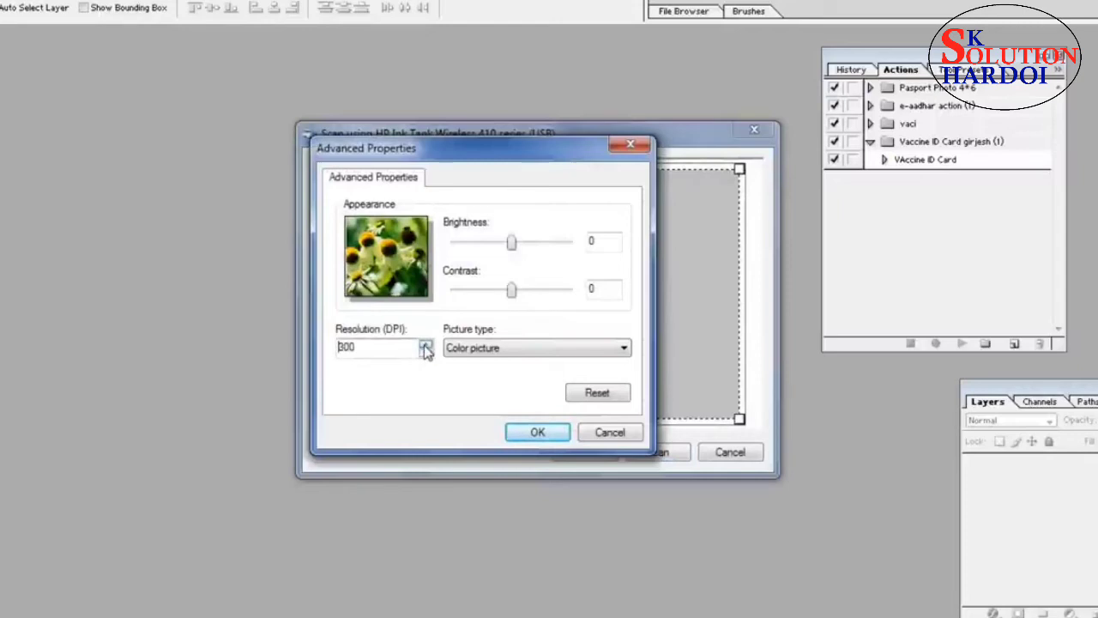
click(532, 434)
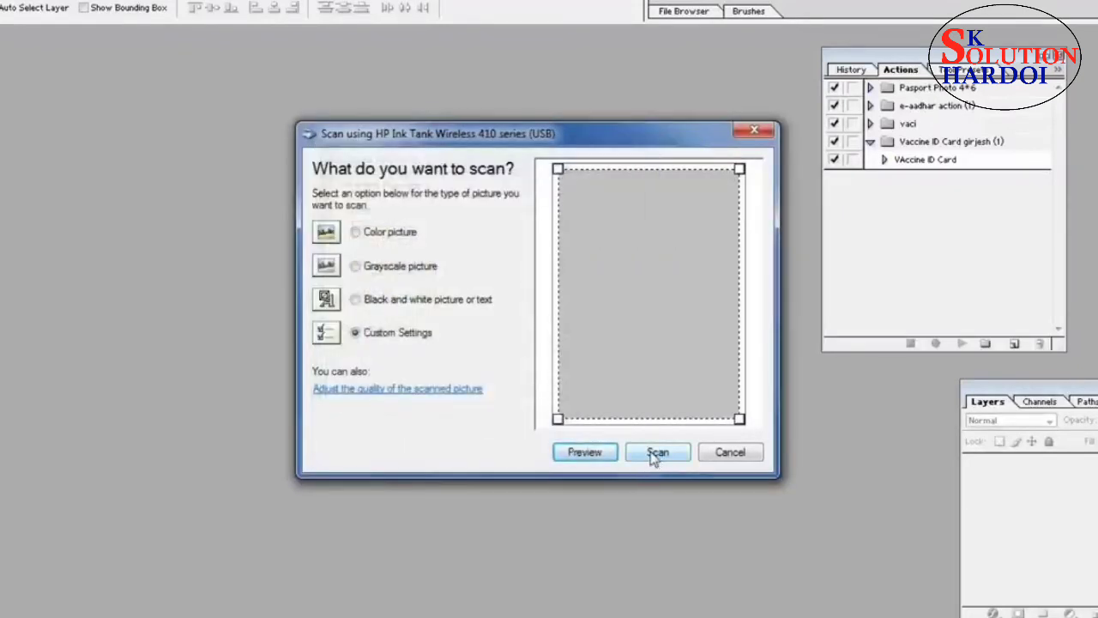
click(654, 455)
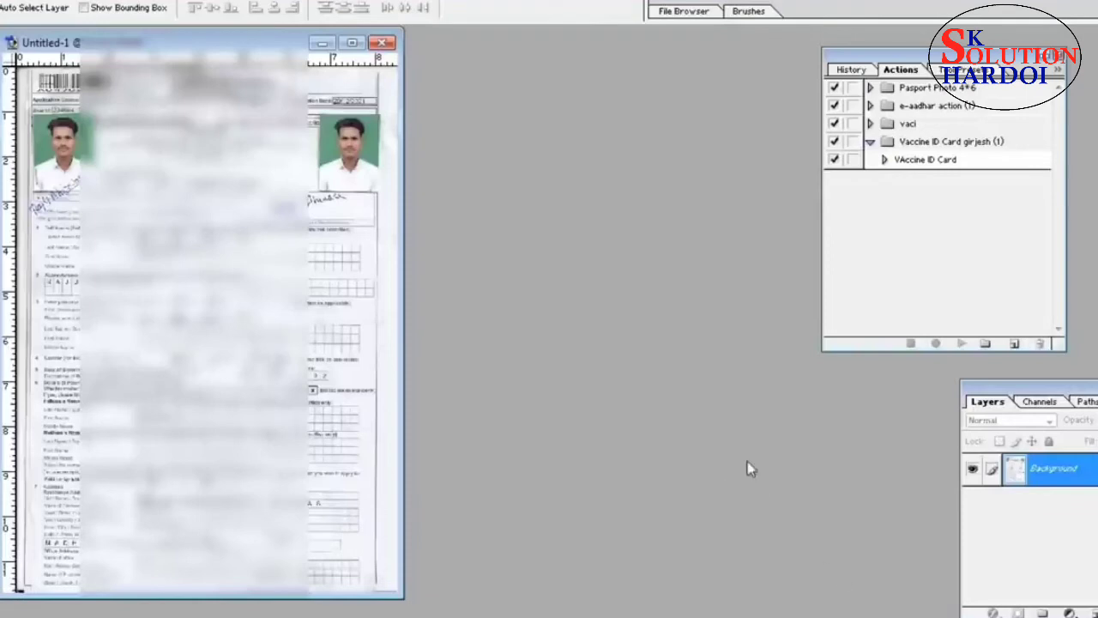
Save the scanned first page to the Desktop as the JPEG Untitled-1 with quality 7.
key(alt+f)
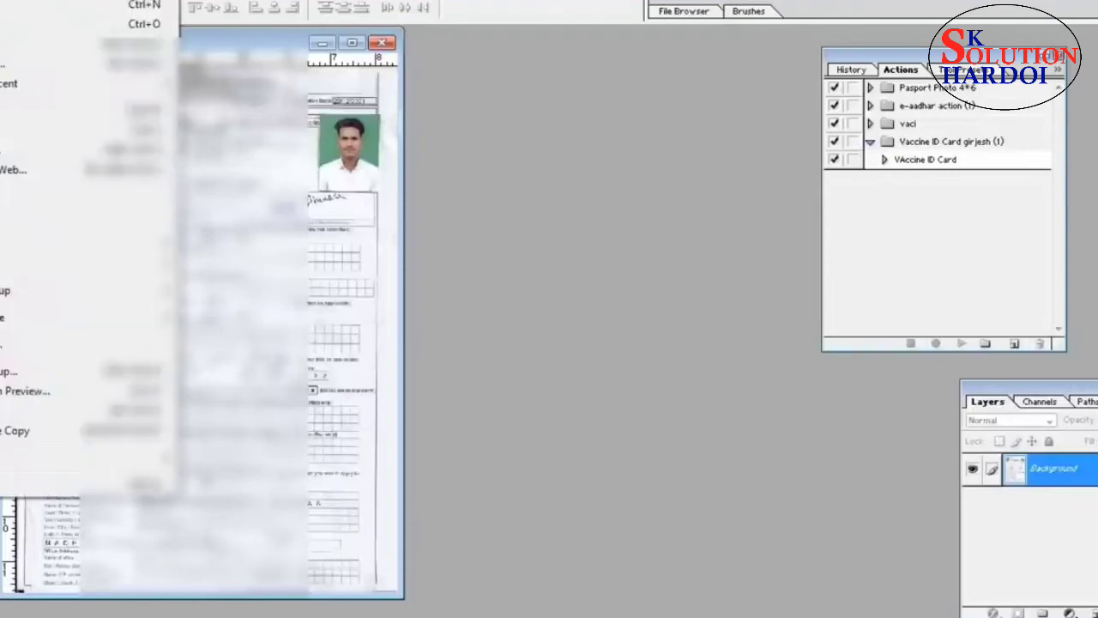
key(Down)
key(Down)
key(Down)
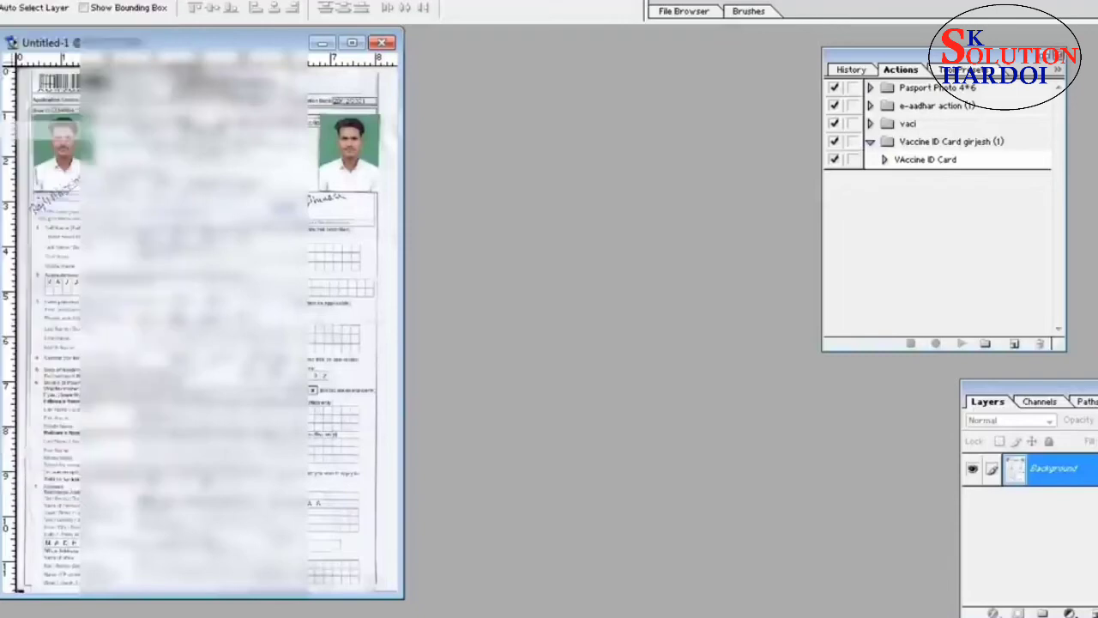
key(ctrl+shift+s)
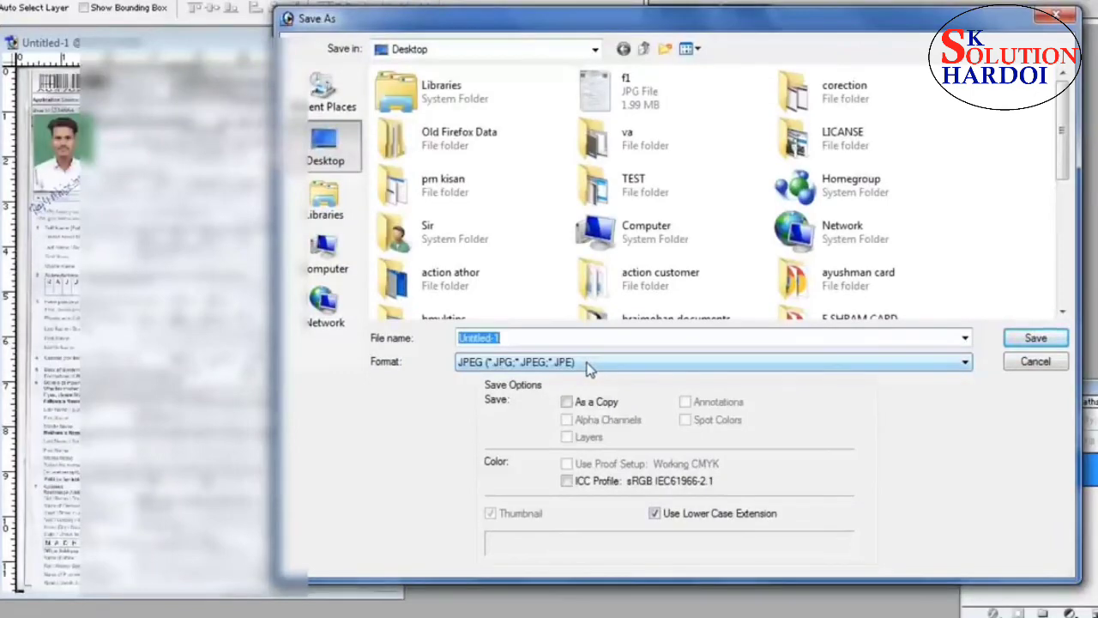
click(1033, 337)
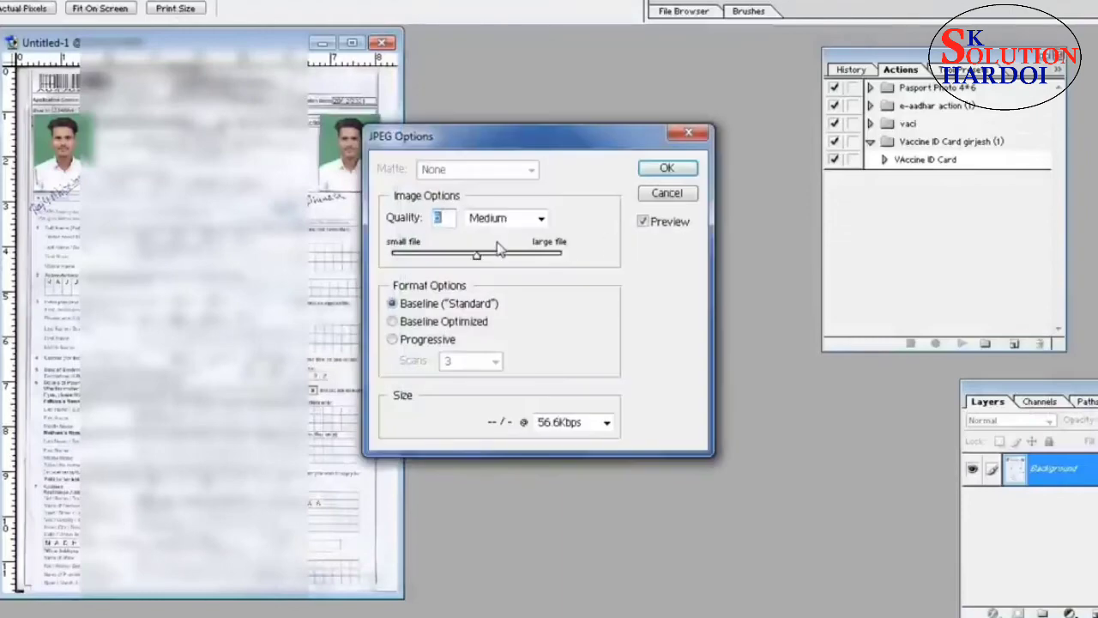
drag(498, 252, 490, 258)
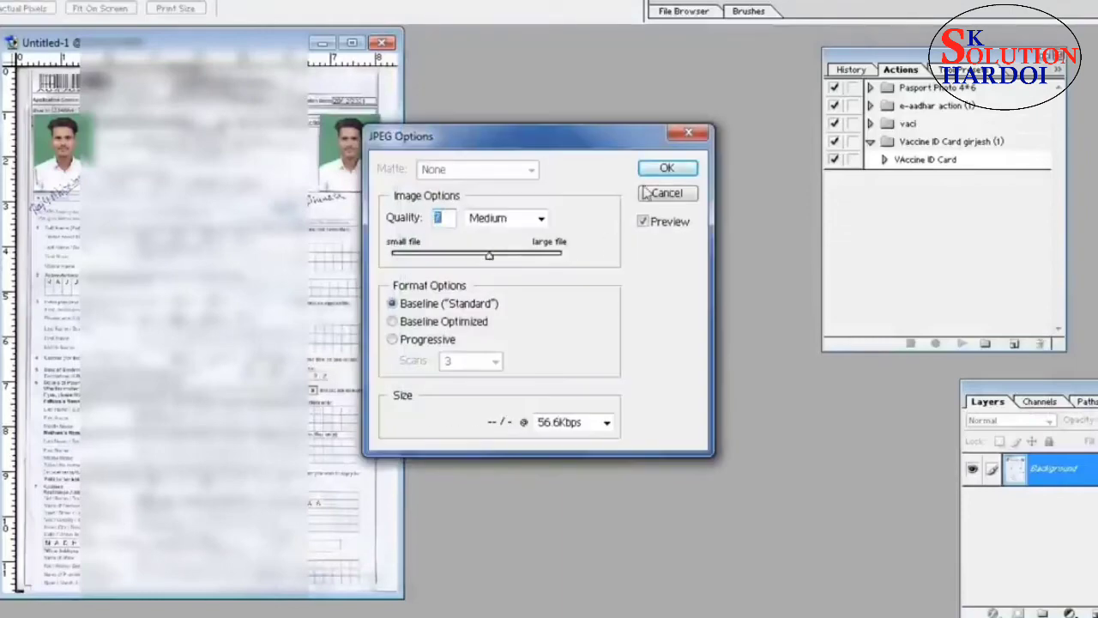
click(670, 168)
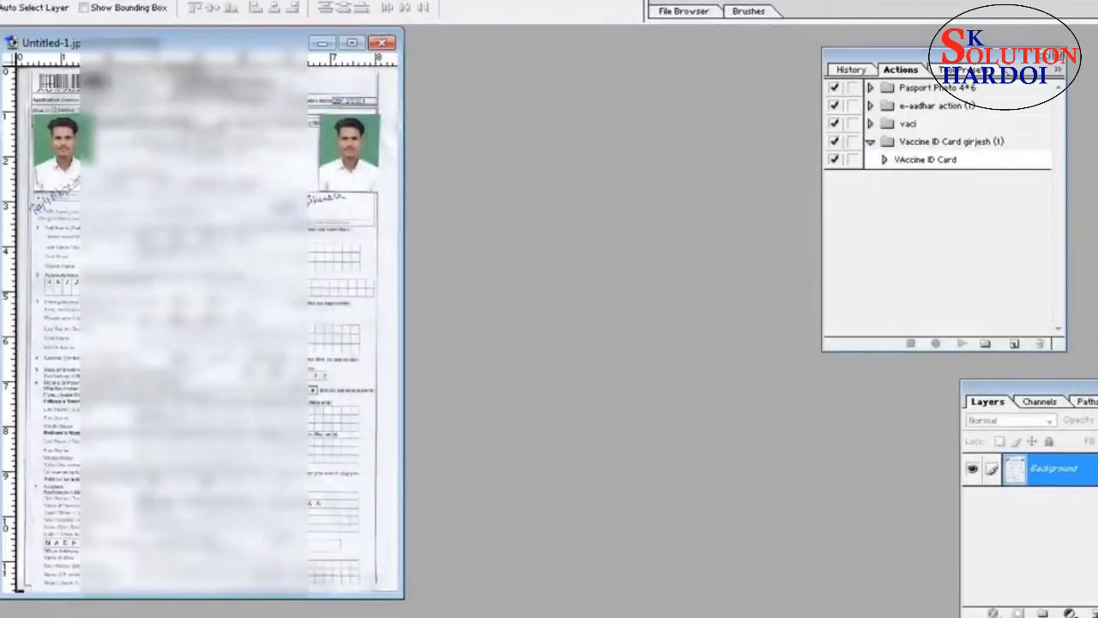
Scan the second page of the PAN form from the HP scanner as a color picture at 300 DPI.
click(10, 2)
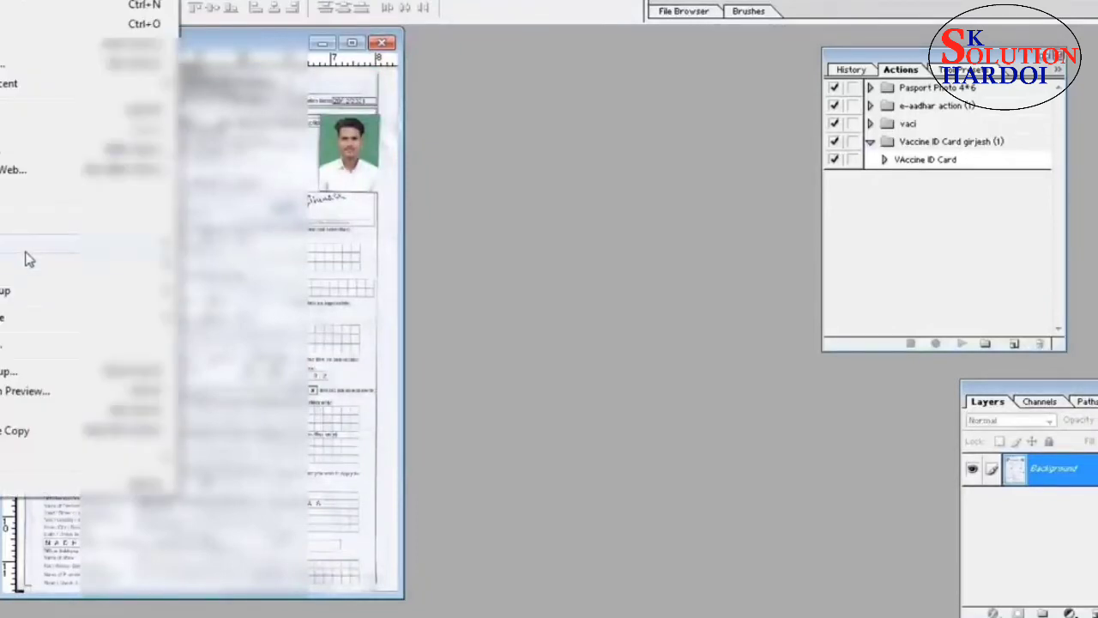
mouse_move(24, 249)
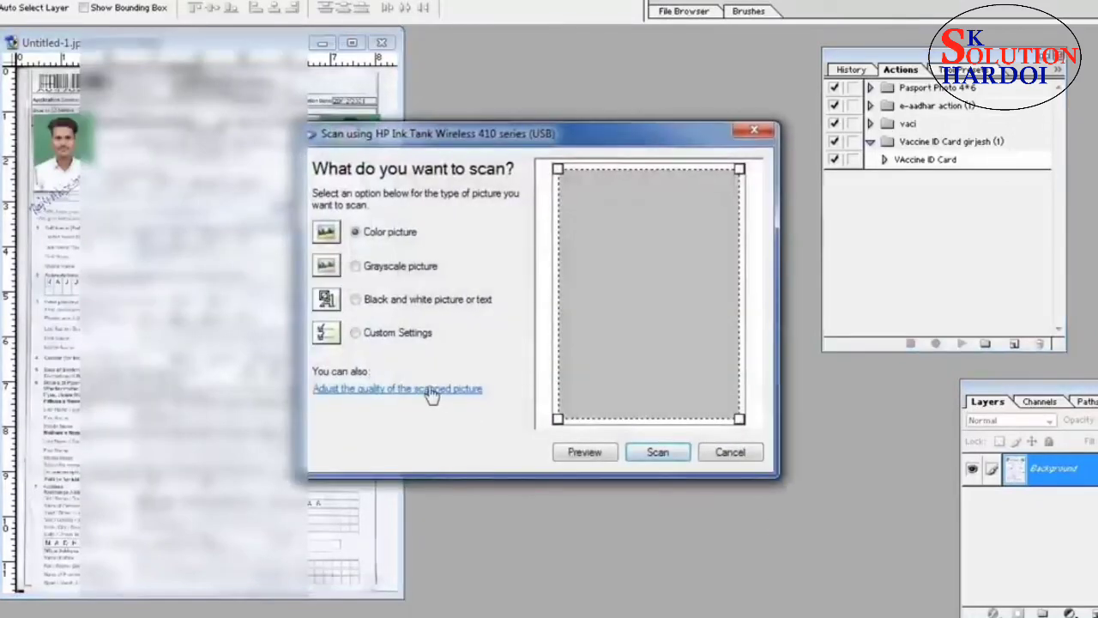
click(434, 388)
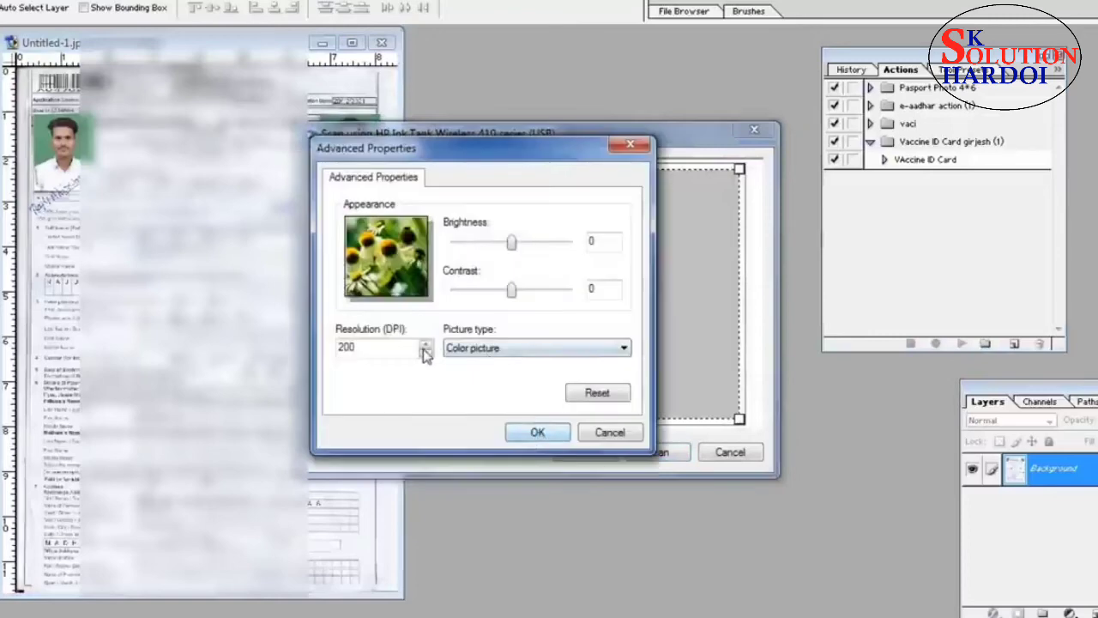
click(426, 343)
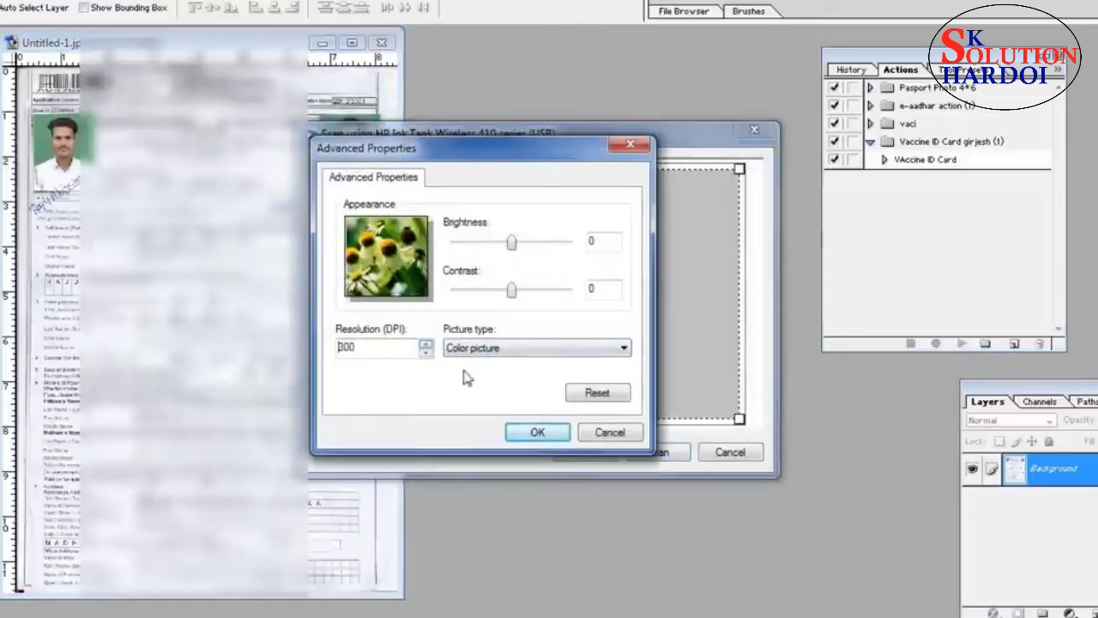
click(543, 431)
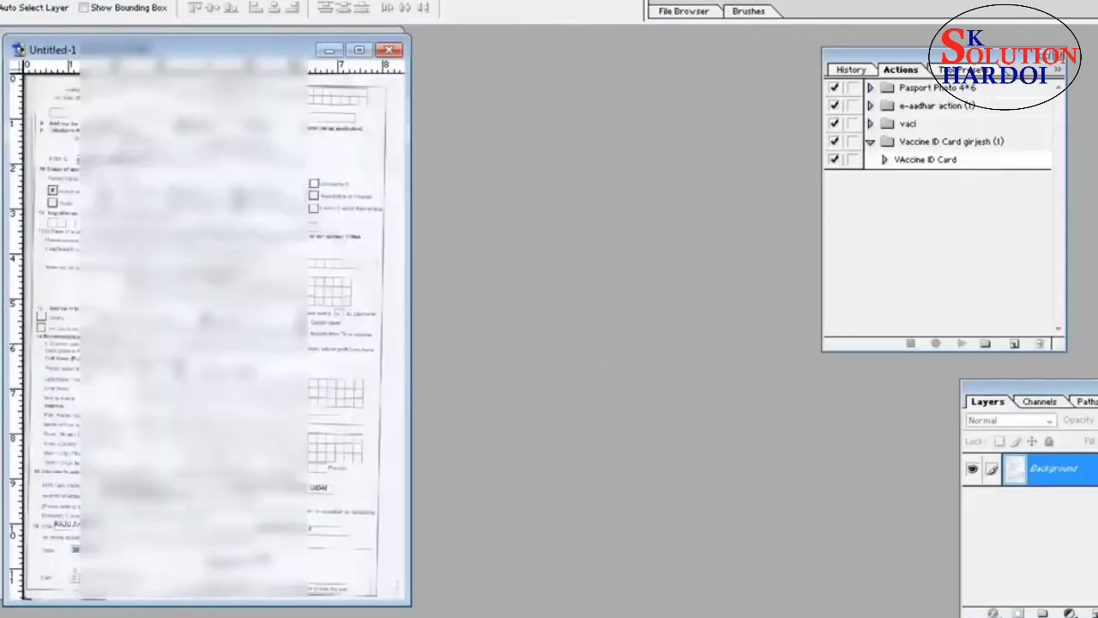
Save the scanned second page to the Desktop as a JPEG named f2 with quality 7, without replacing Untitled-1.
key(alt+f)
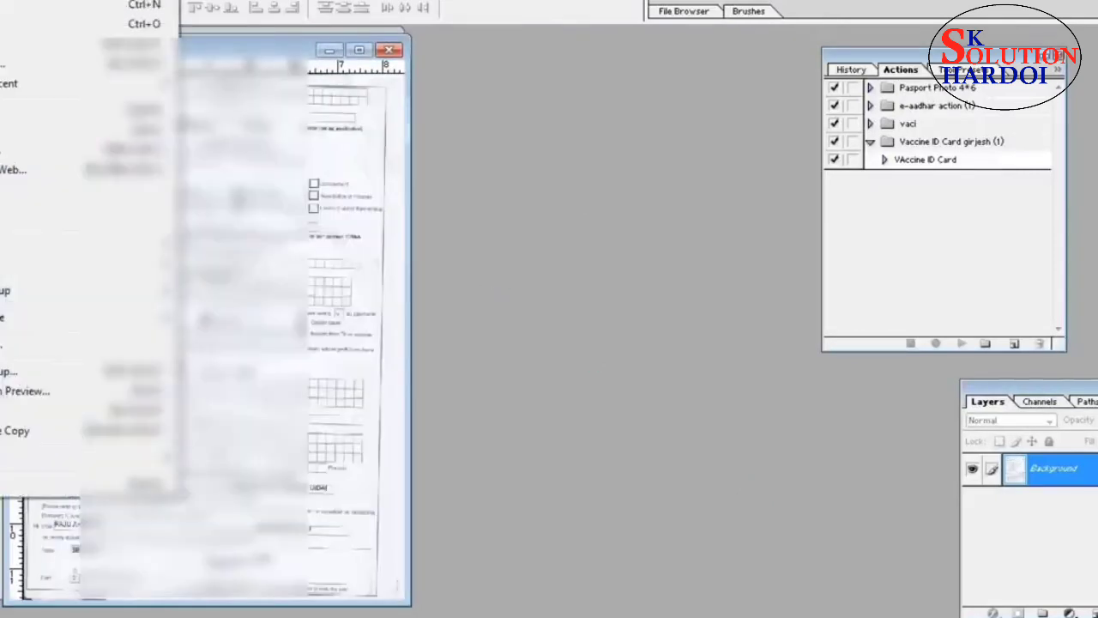
click(3, 133)
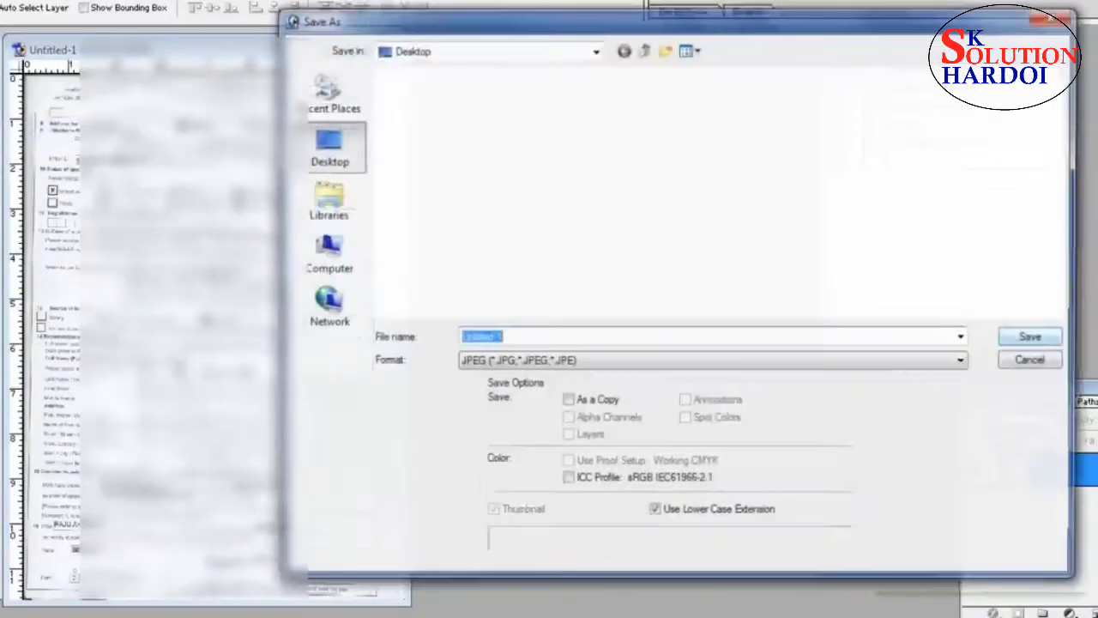
click(1035, 338)
click(553, 237)
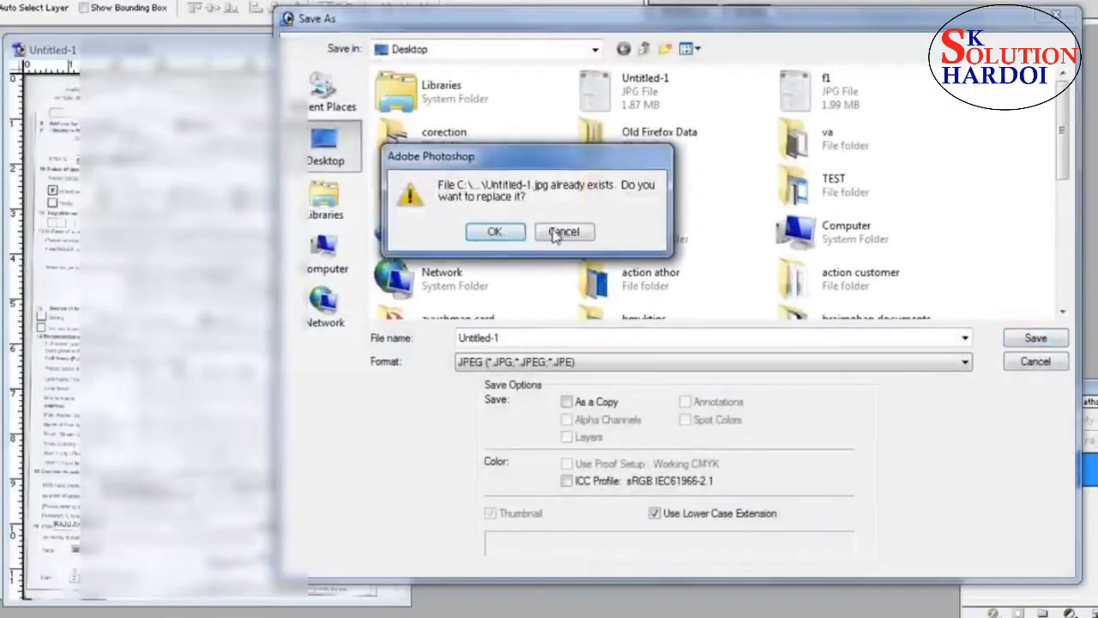
double_click(529, 336)
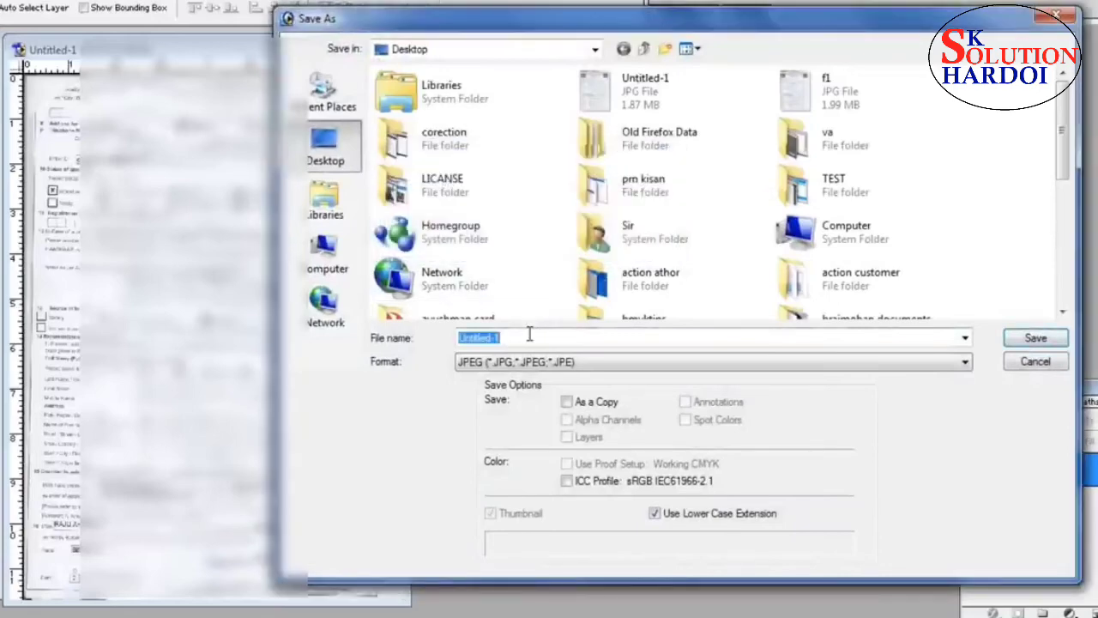
key(BackSpace)
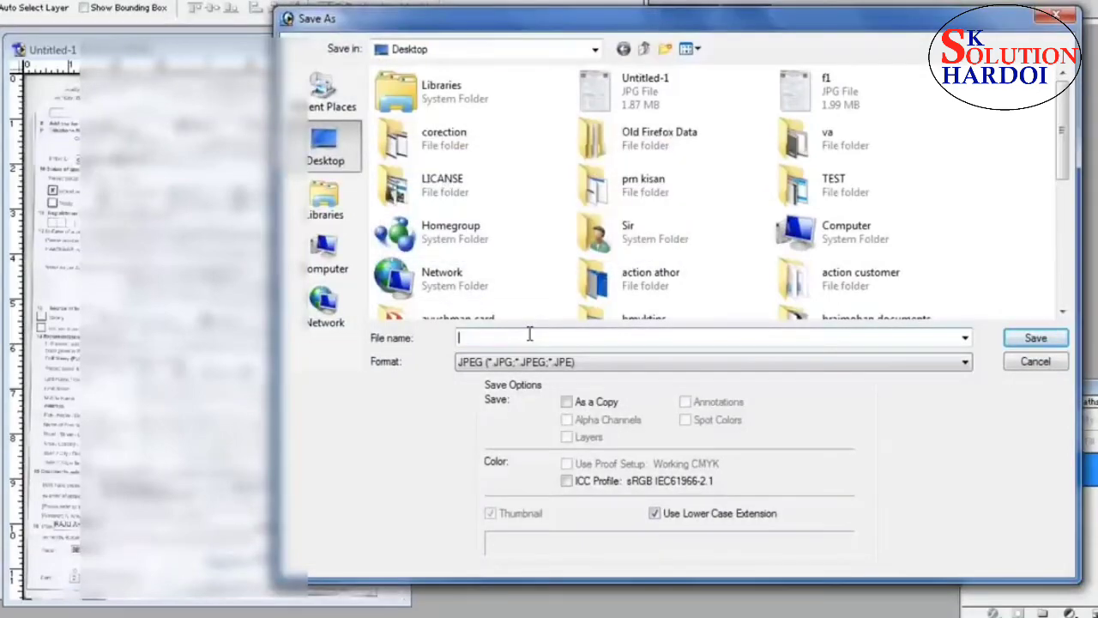
text(f2)
click(1036, 339)
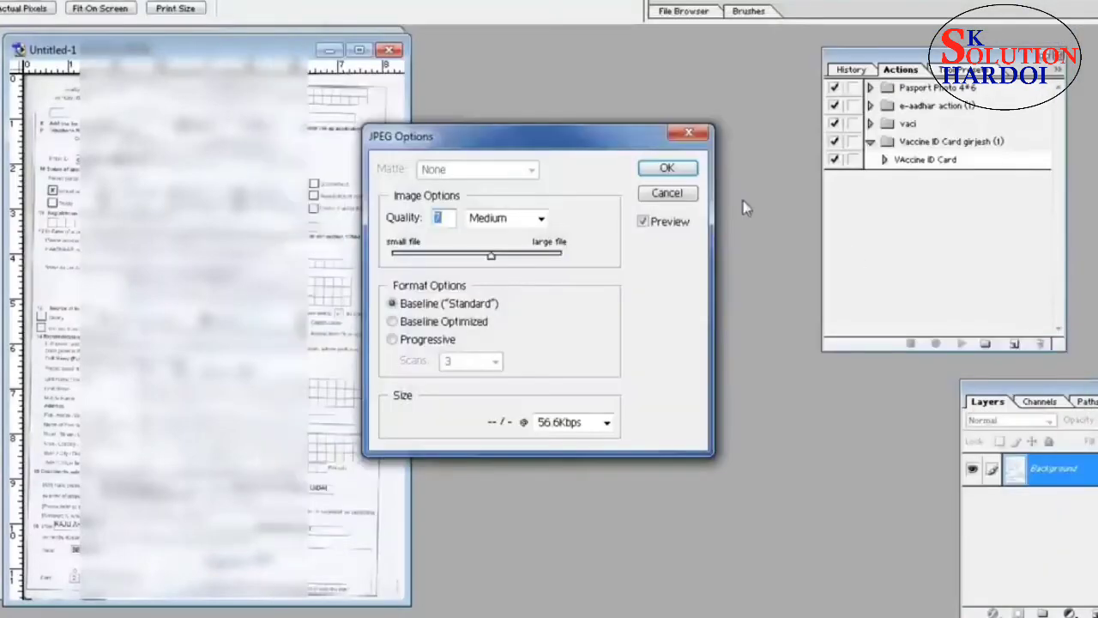
click(666, 167)
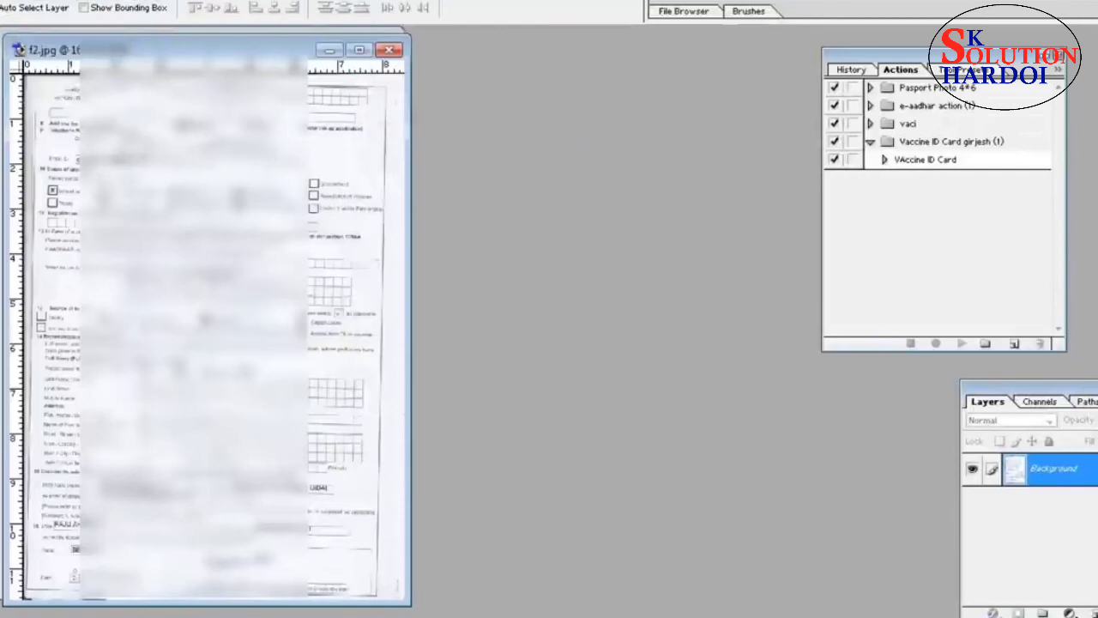
Scan the signed copy of the identity card and save it to the Desktop as a JPEG named f3.
key(alt+f)
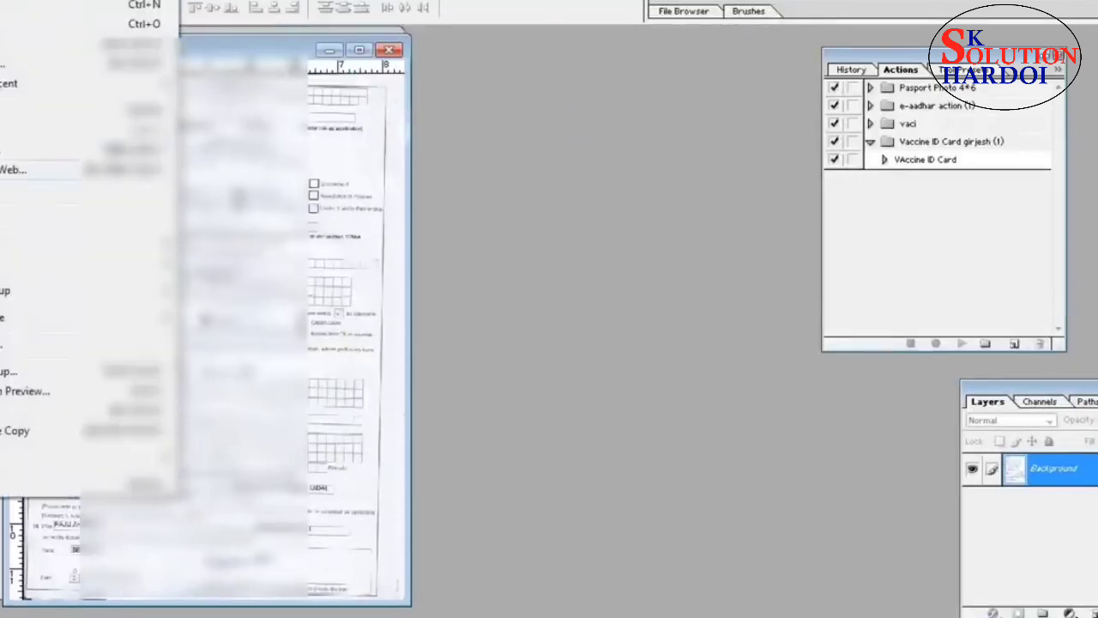
mouse_move(49, 254)
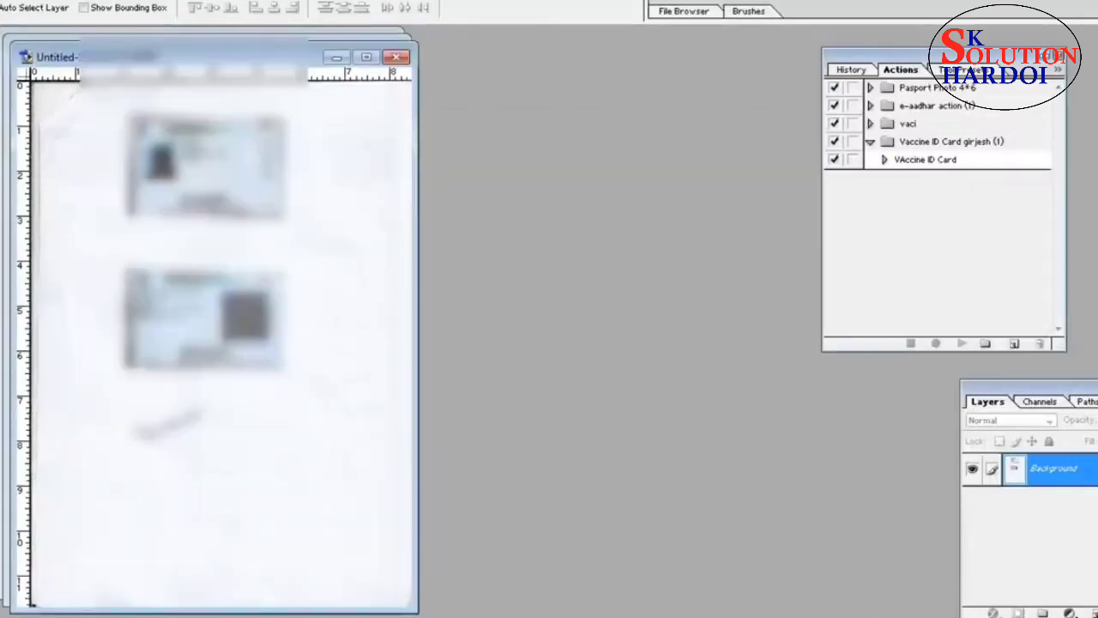
key(alt+f)
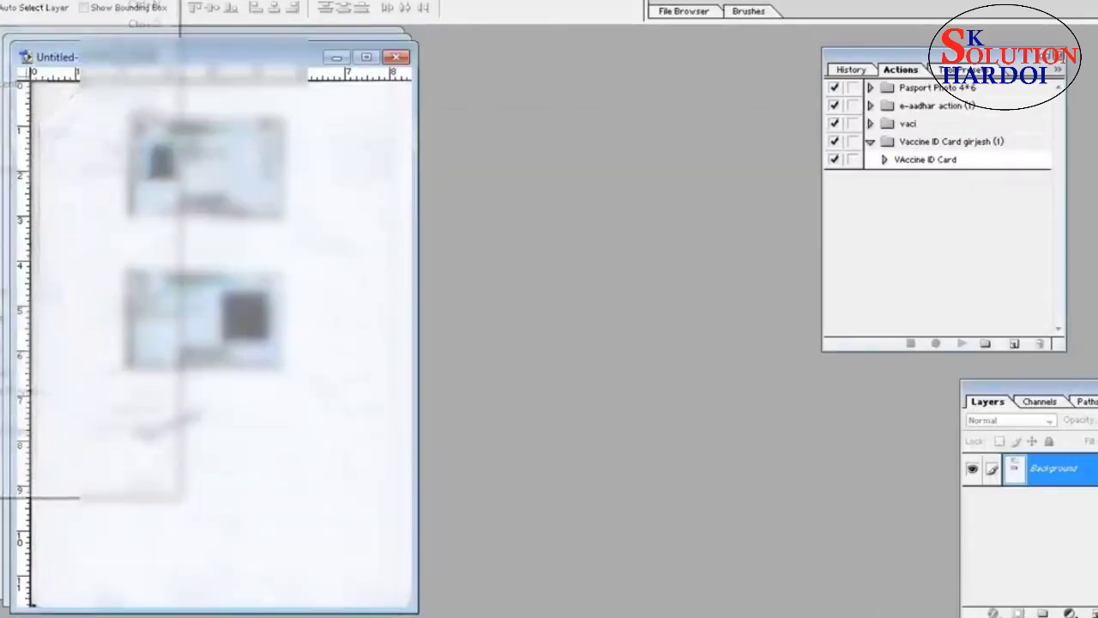
key(a)
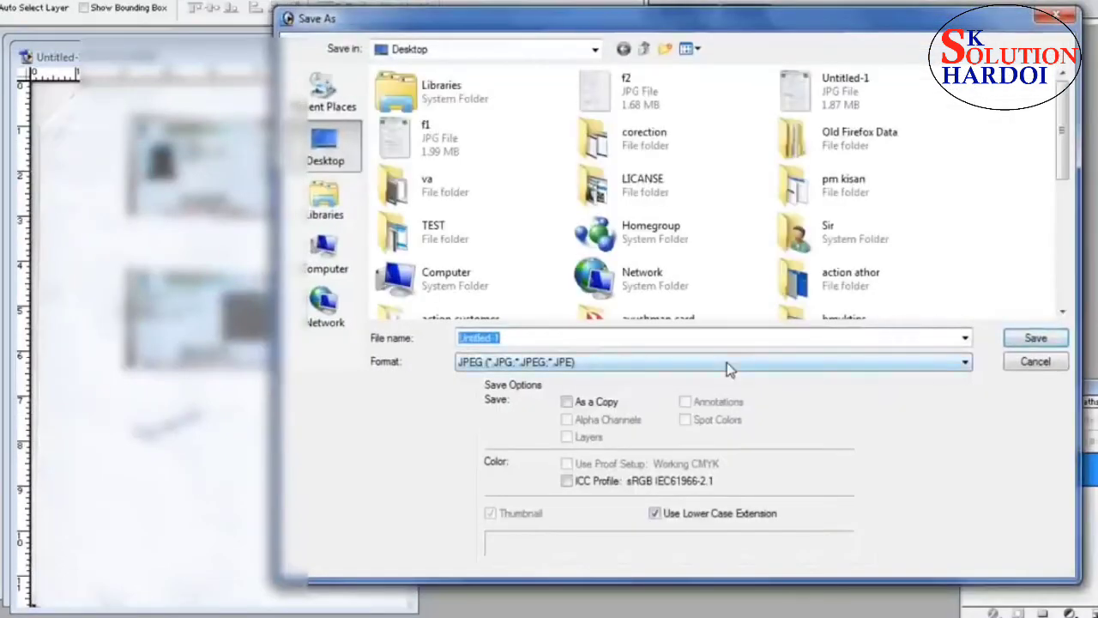
text(g)
key(BackSpace)
text(f)
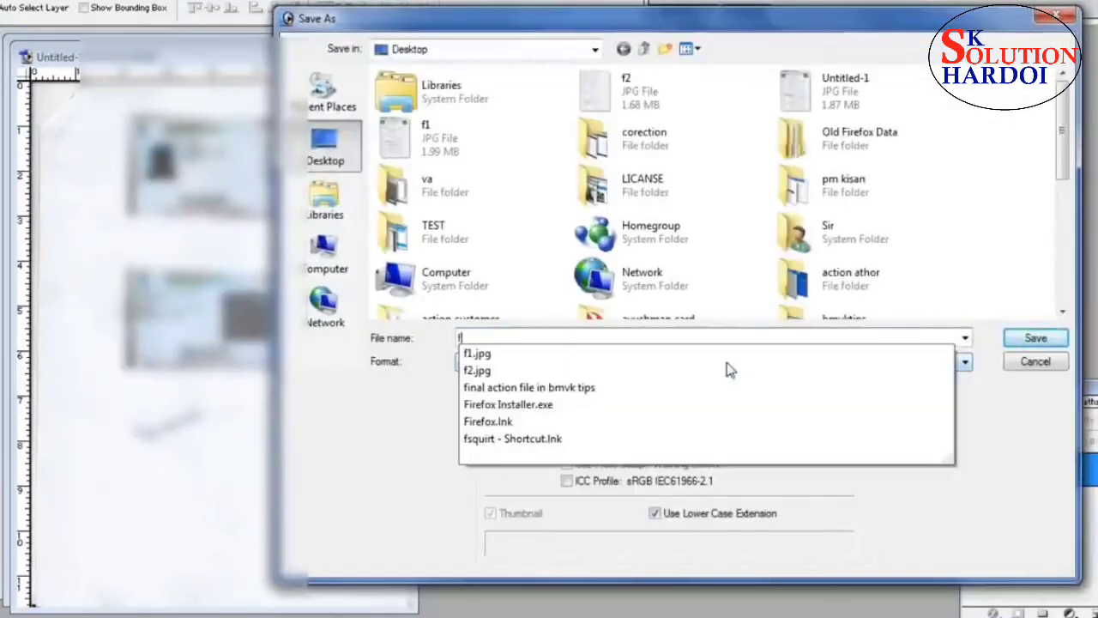
text(3)
key(Return)
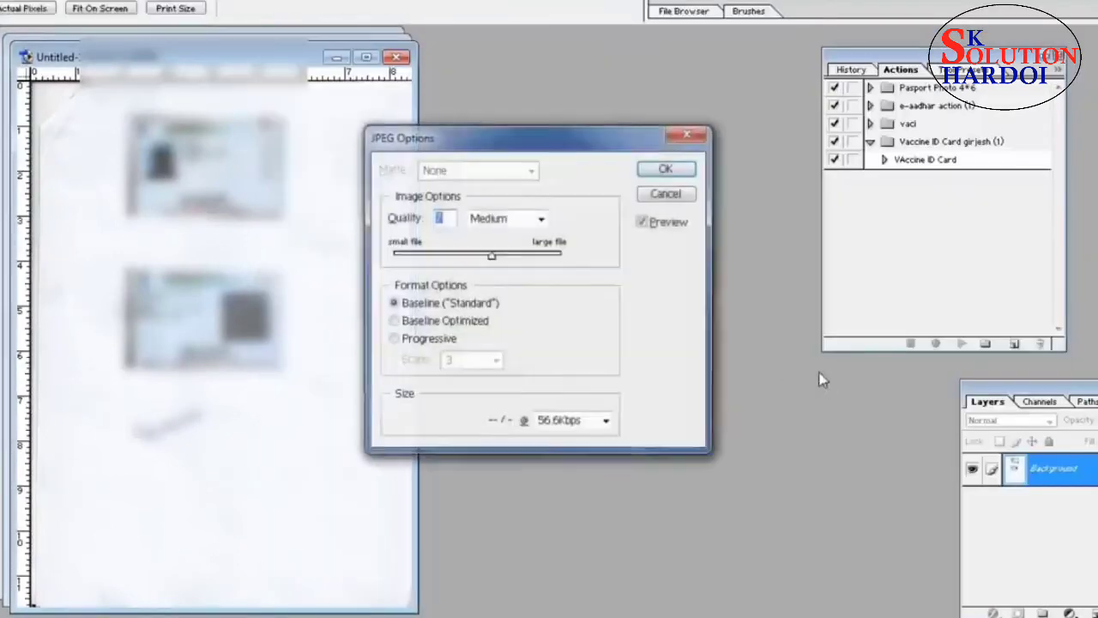
click(667, 170)
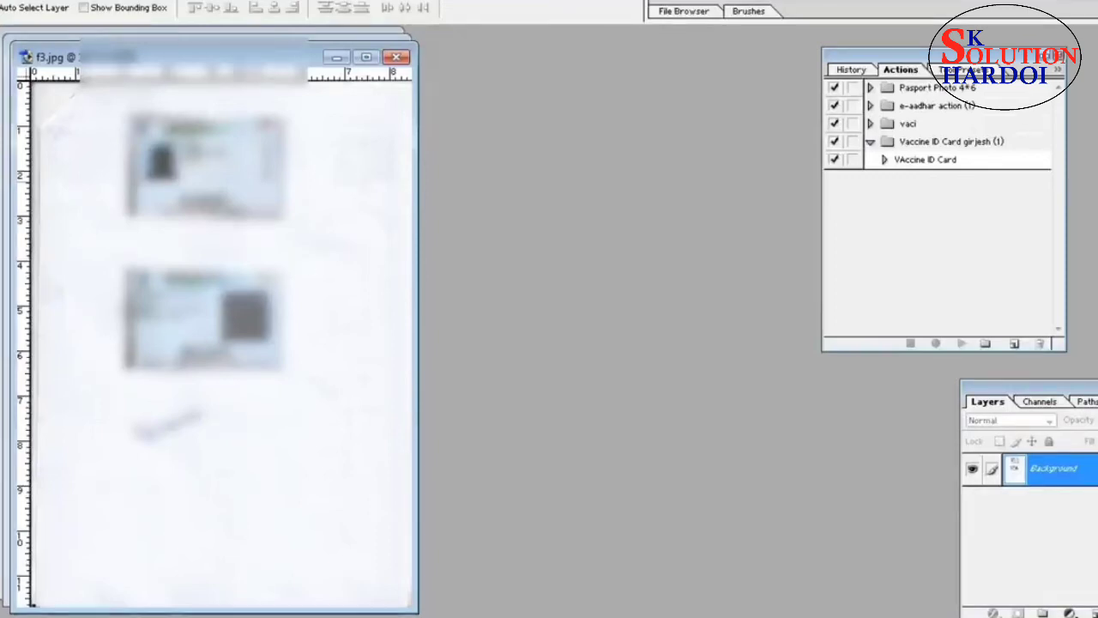
Close the f3 image and import the applicant's passport photo as a separate image from the scanner.
click(395, 58)
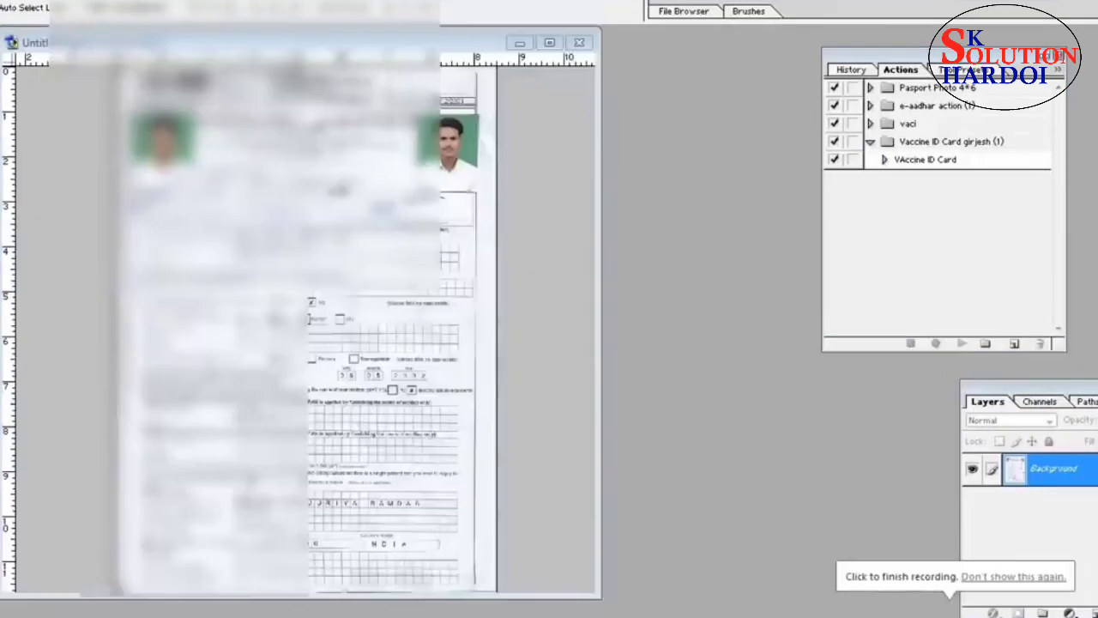
click(10, 1)
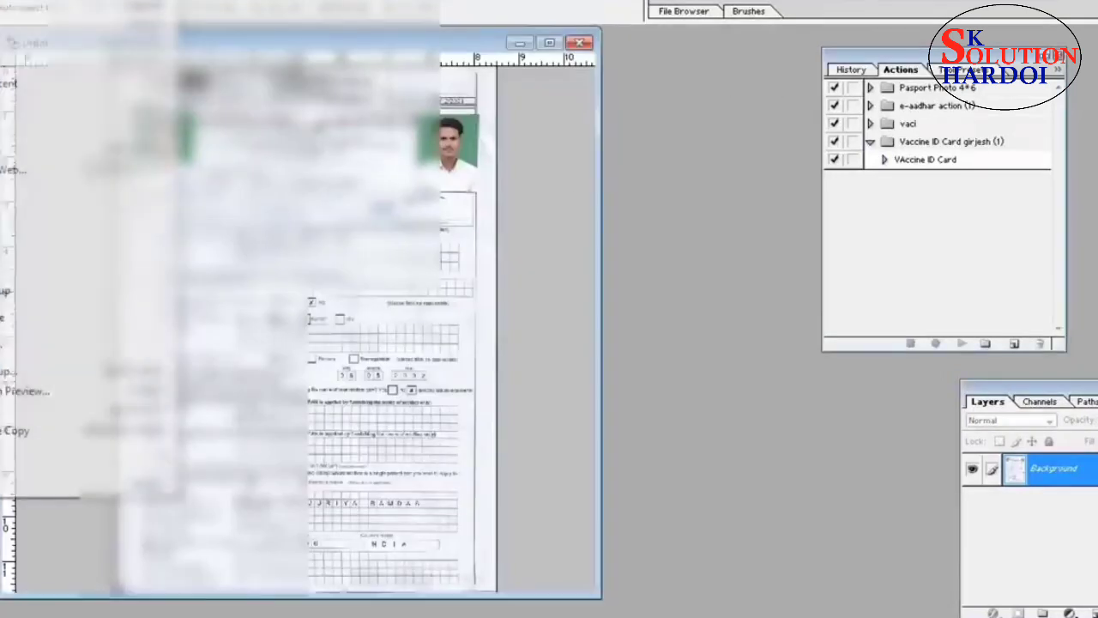
mouse_move(13, 253)
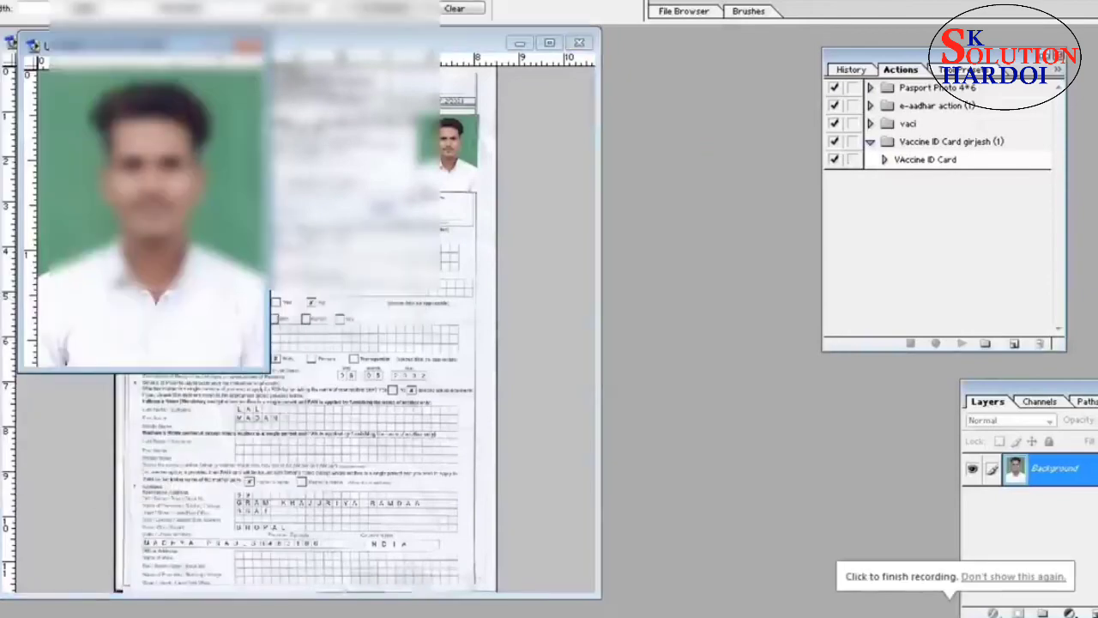
Turn off proportional scaling for the passport photo's image size and set its resolution to 300 pixels/inch.
click(18, 2)
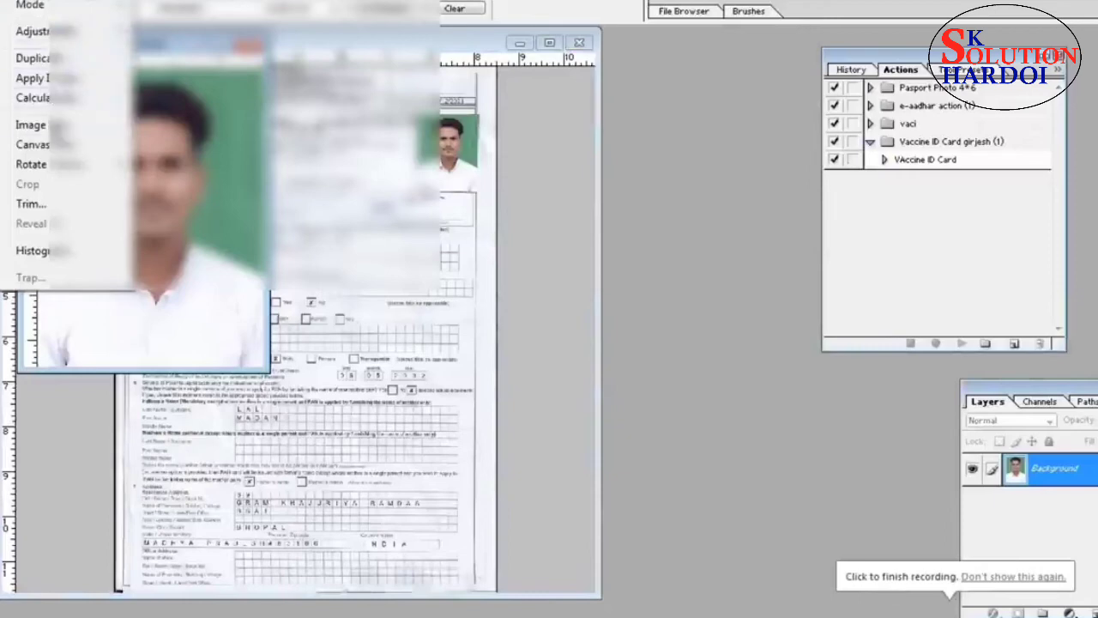
click(32, 124)
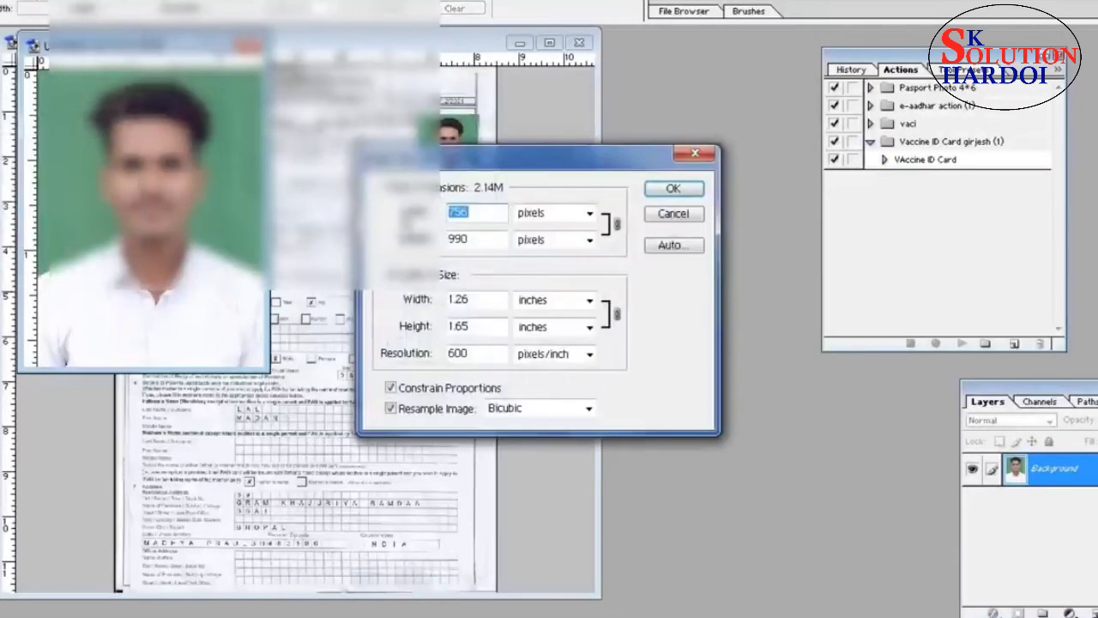
click(450, 393)
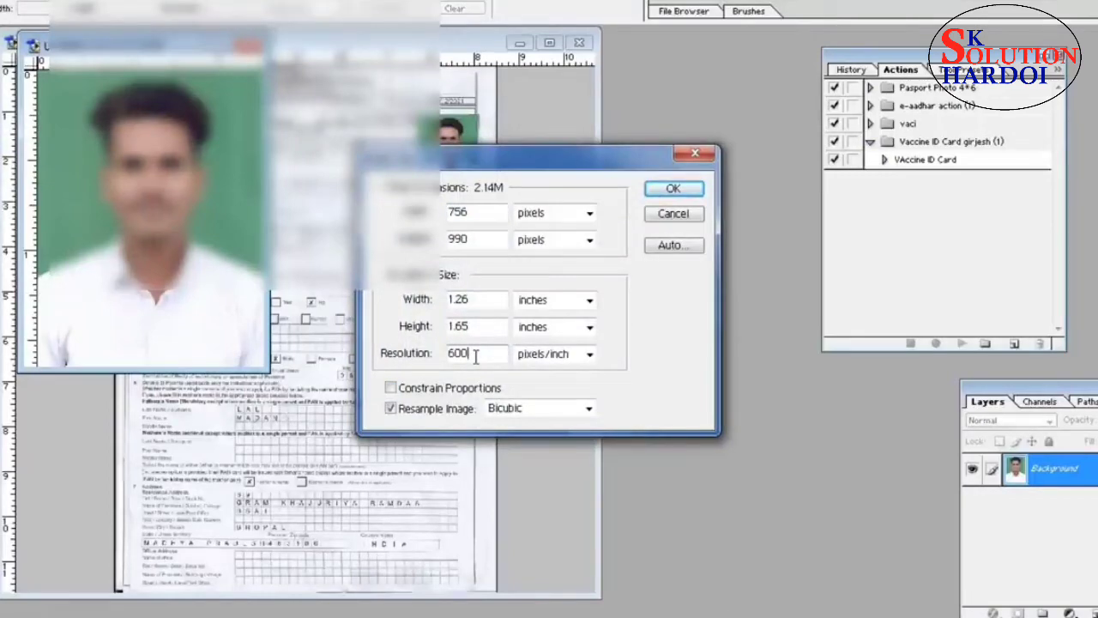
key(BackSpace)
key(BackSpace)
key(BackSpace)
text(300)
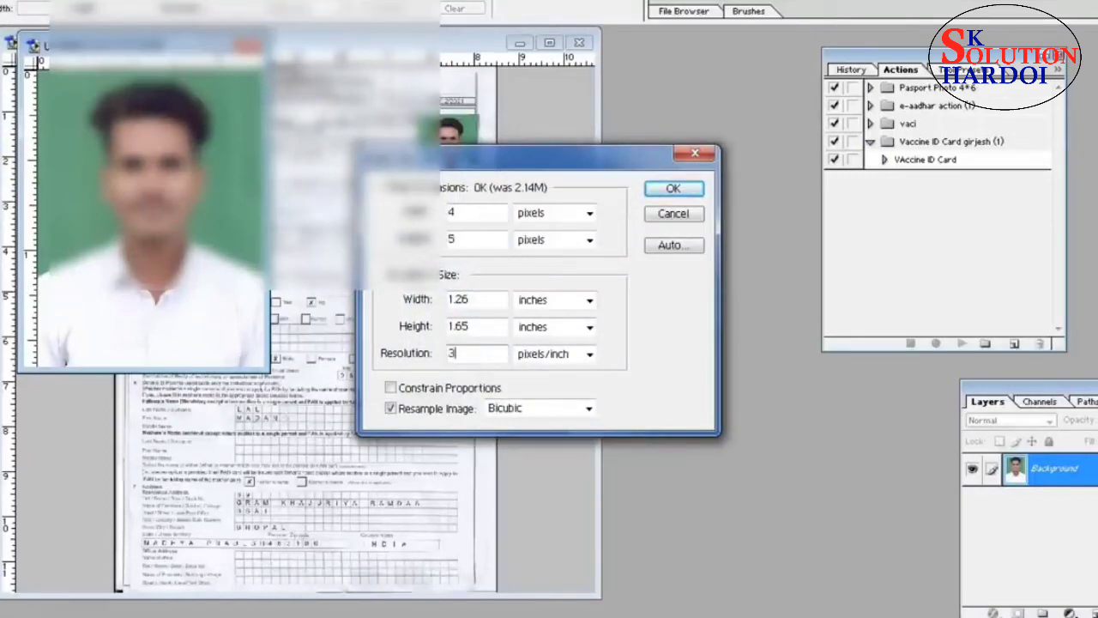
Resize the passport photo to 213 pixels wide and 213 pixels high.
click(469, 220)
key(BackSpace)
key(BackSpace)
key(BackSpace)
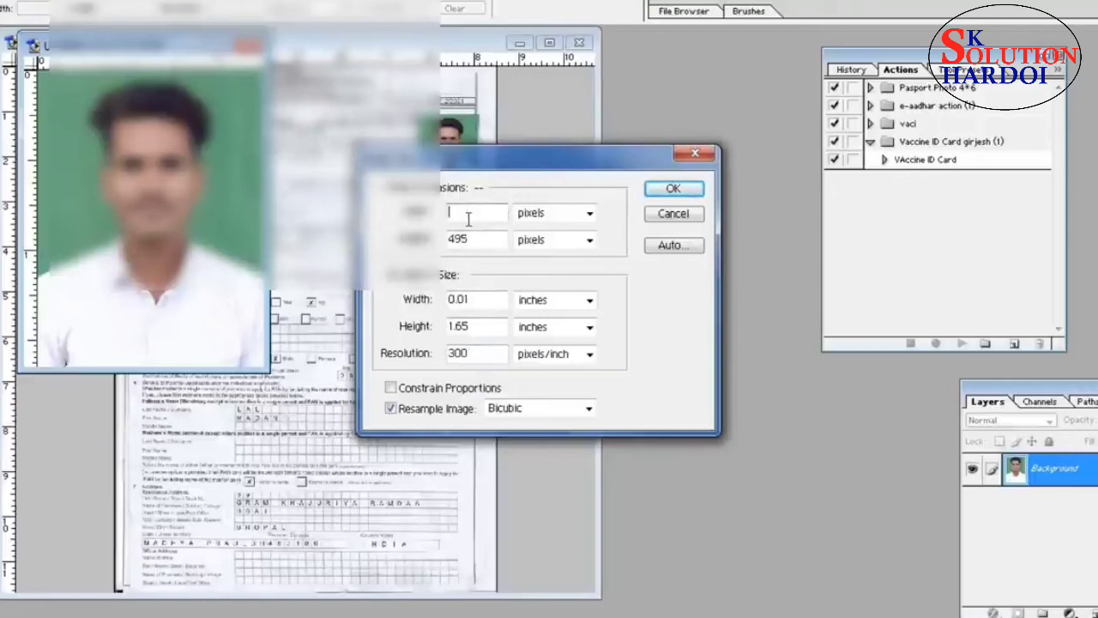
text(213)
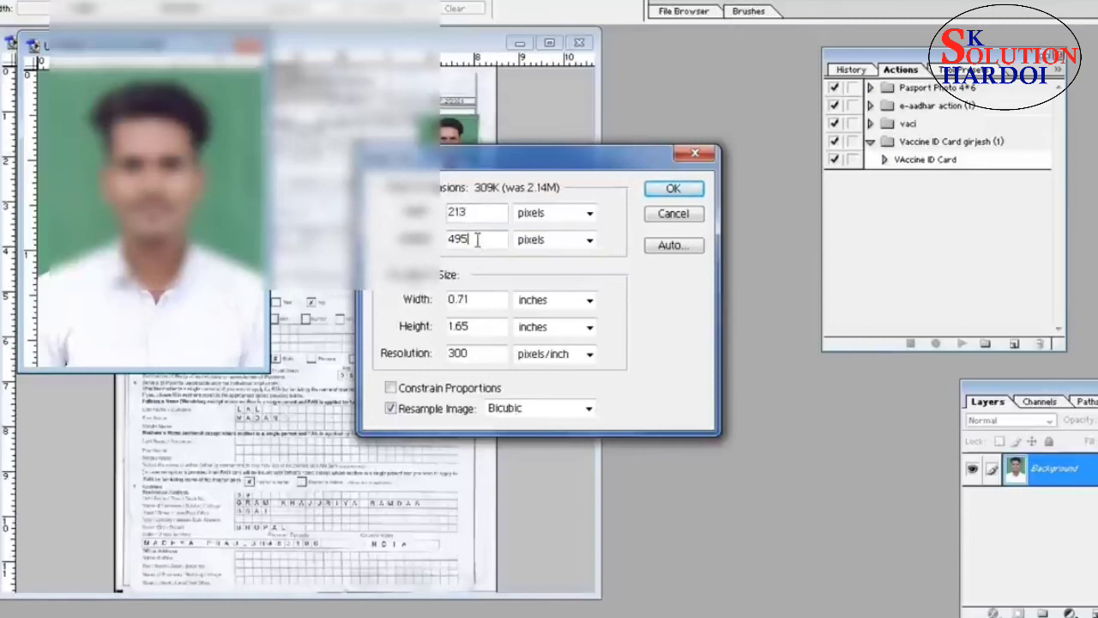
key(BackSpace)
key(BackSpace)
key(BackSpace)
text(213)
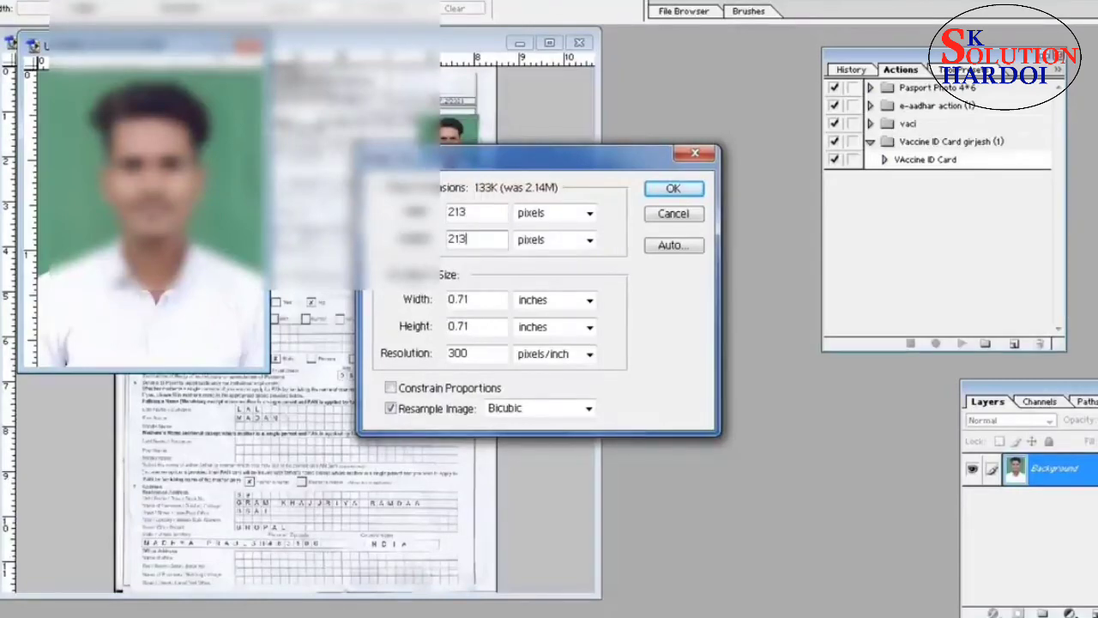
click(678, 190)
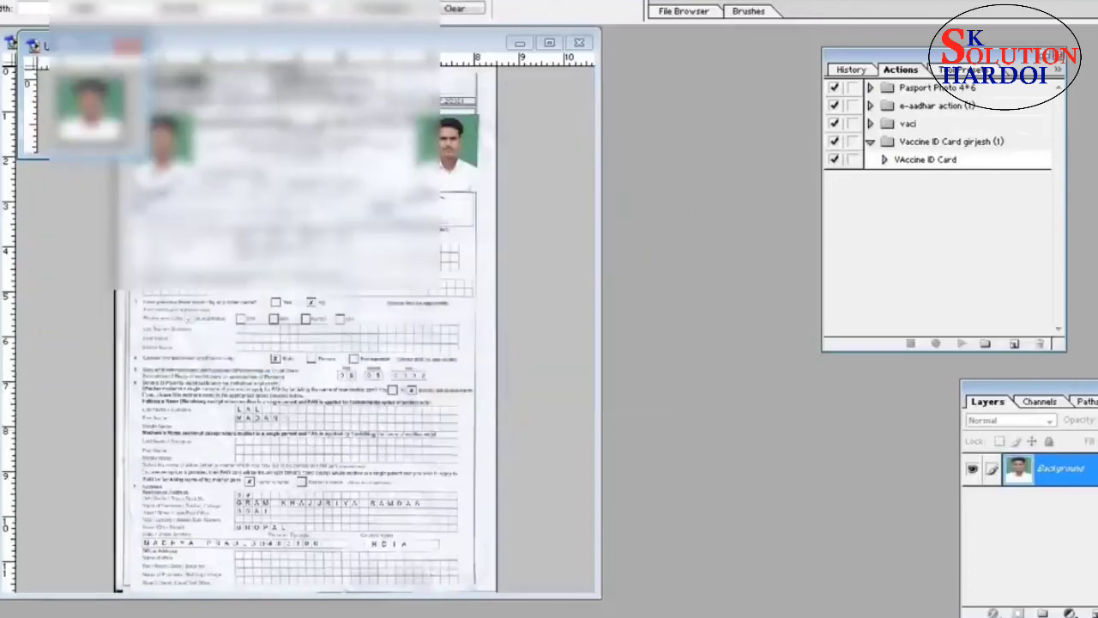
Save the resized photo to the Desktop as a JPEG named phot1 with quality raised above Medium, and close it.
drag(146, 159, 562, 611)
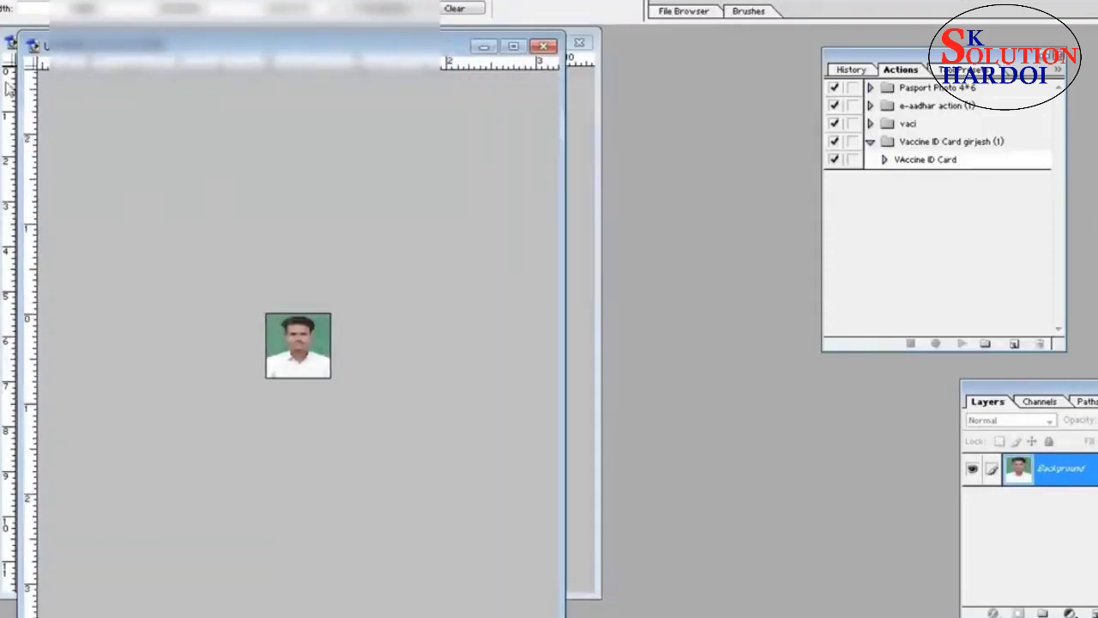
key(alt+f)
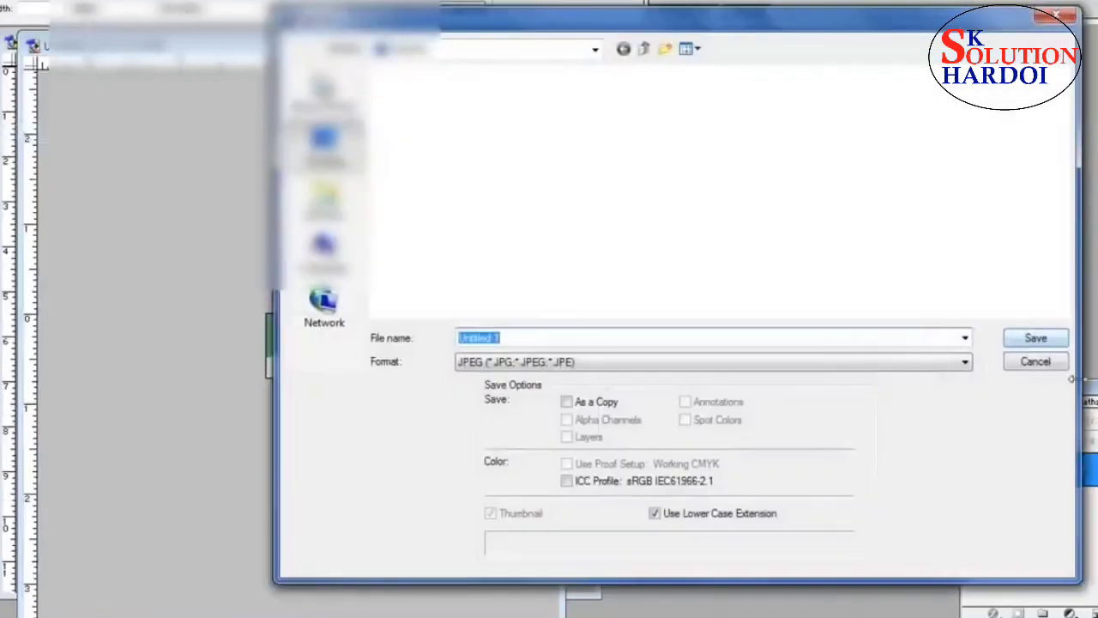
text(phot)
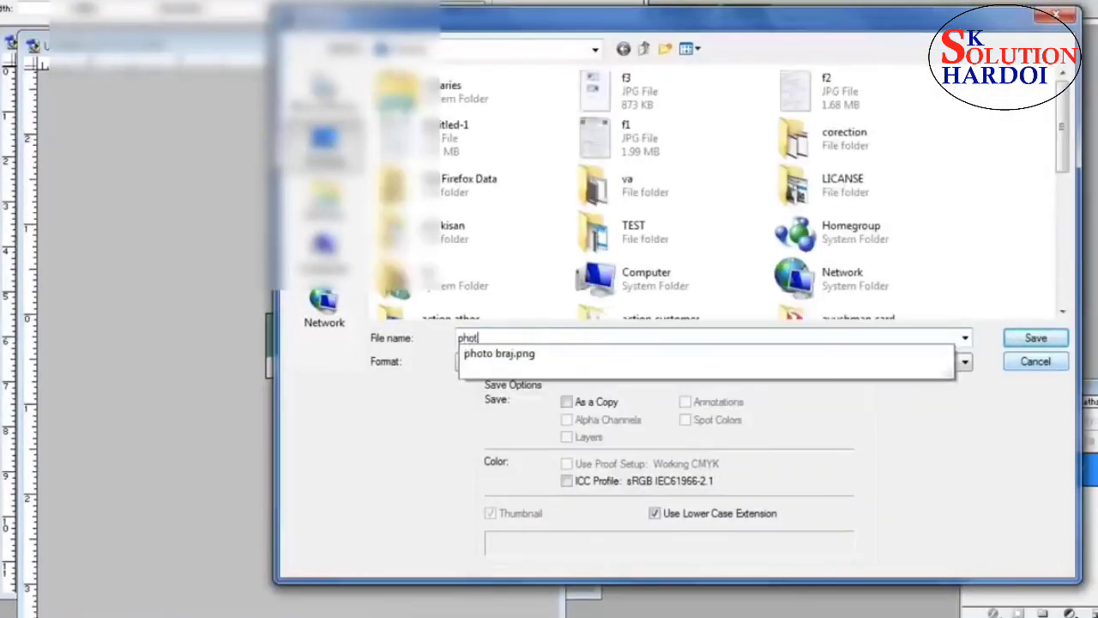
text(1)
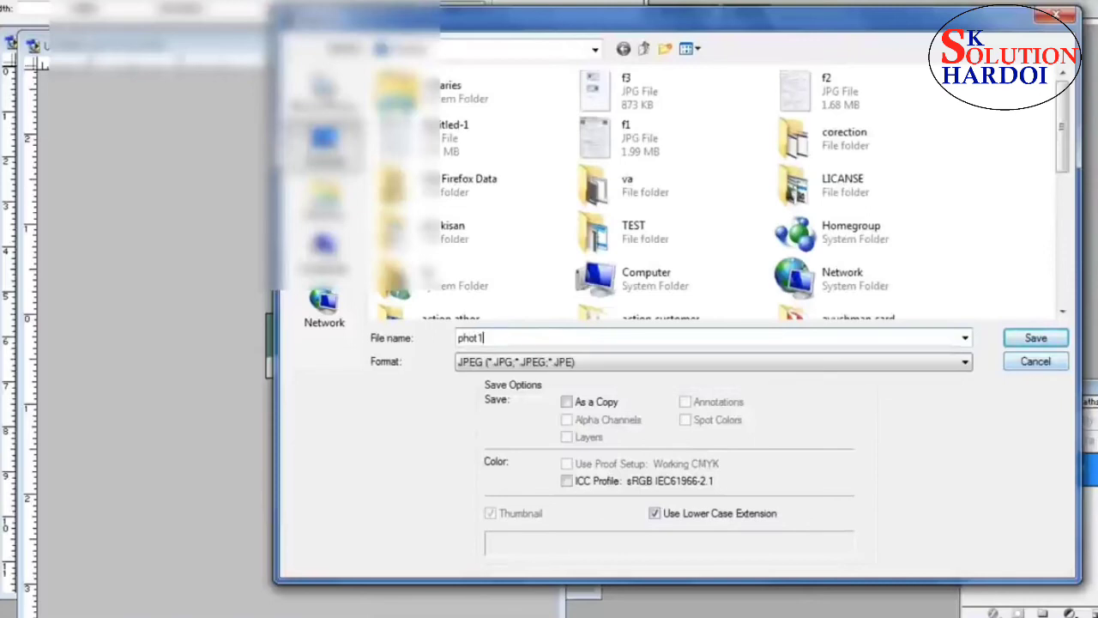
click(1039, 342)
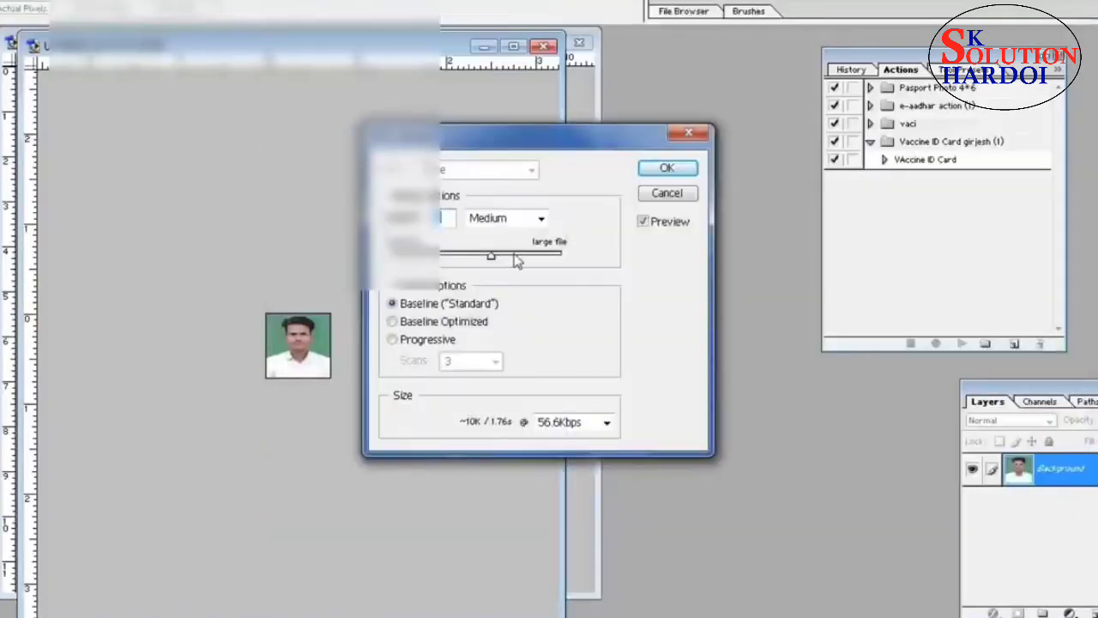
drag(517, 261, 544, 255)
click(667, 169)
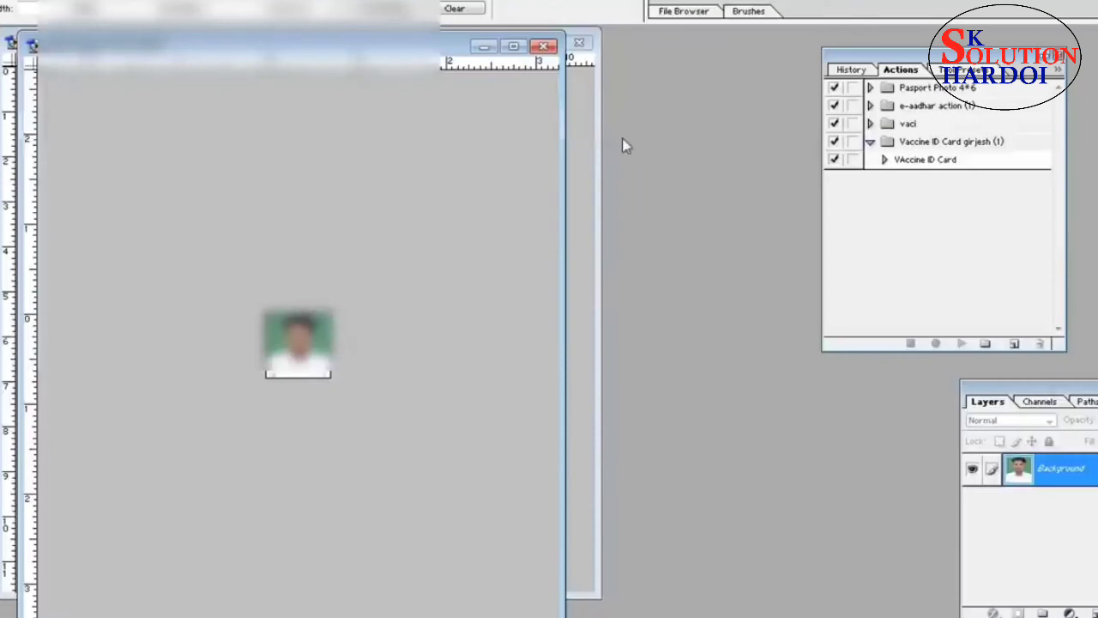
click(539, 42)
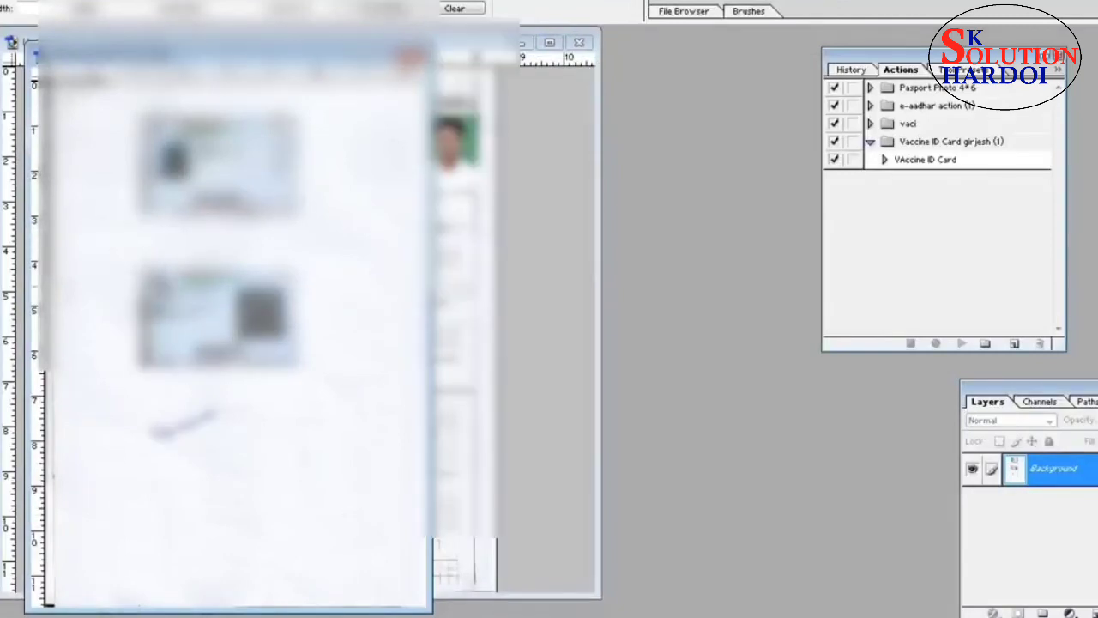
Crop the identity card scan tightly around the handwritten signature, rotating the crop frame to straighten it.
key(ctrl+minus)
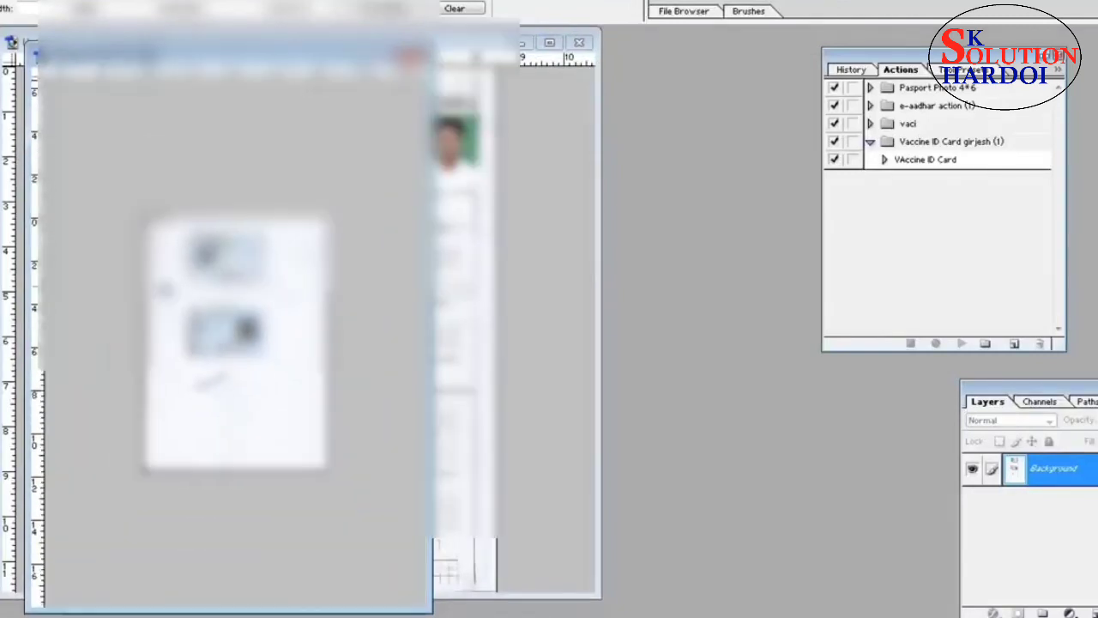
key(ctrl+plus)
key(ctrl+plus)
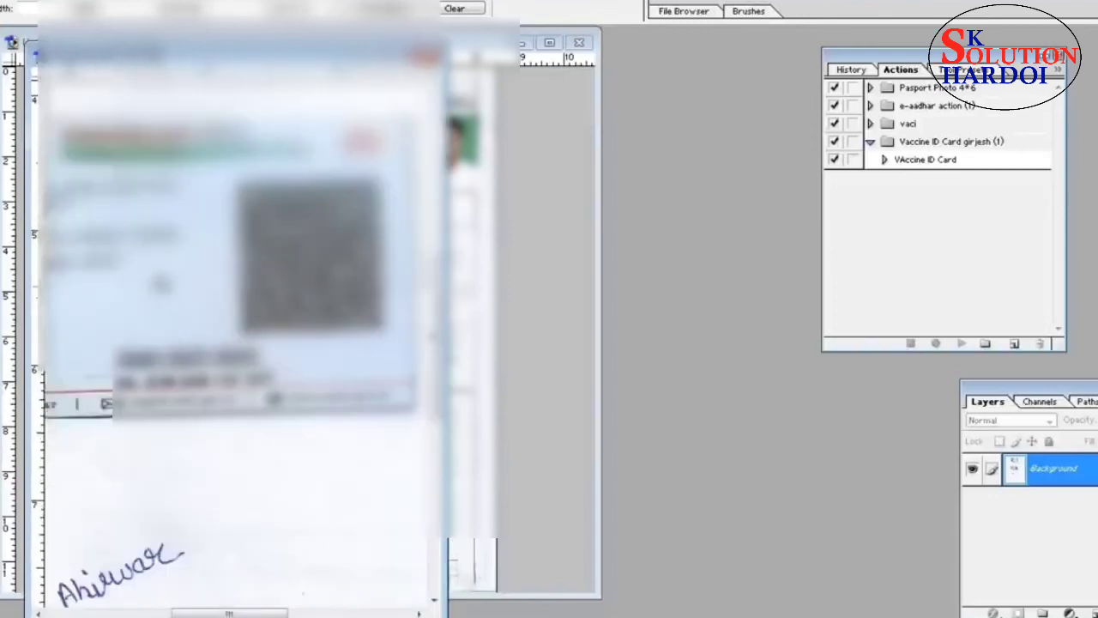
scroll(420, 258, down, 5)
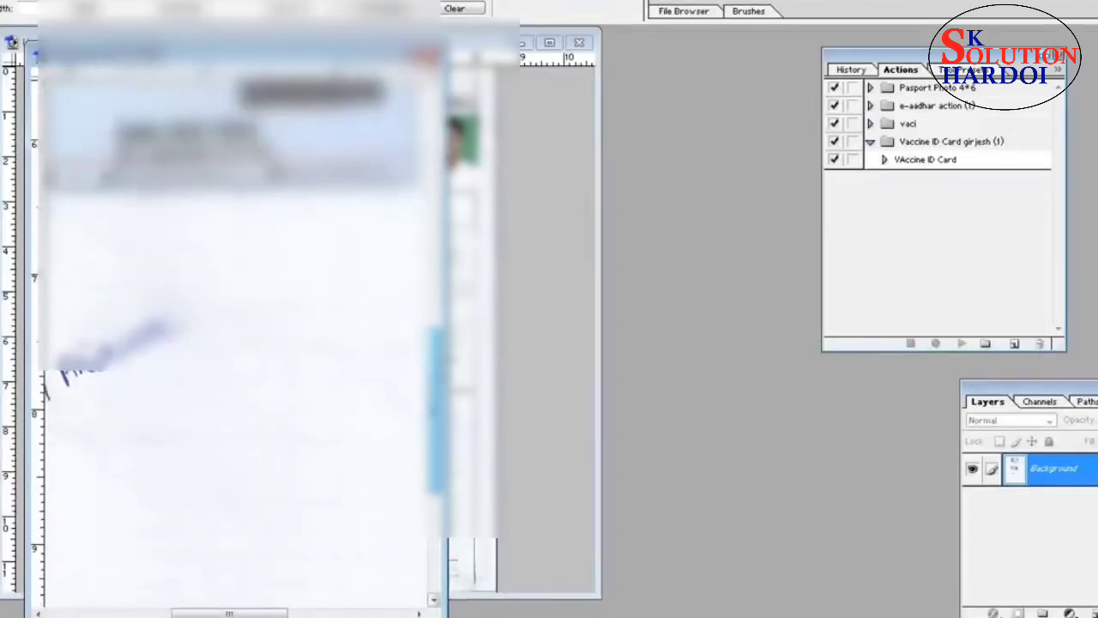
drag(236, 612, 173, 612)
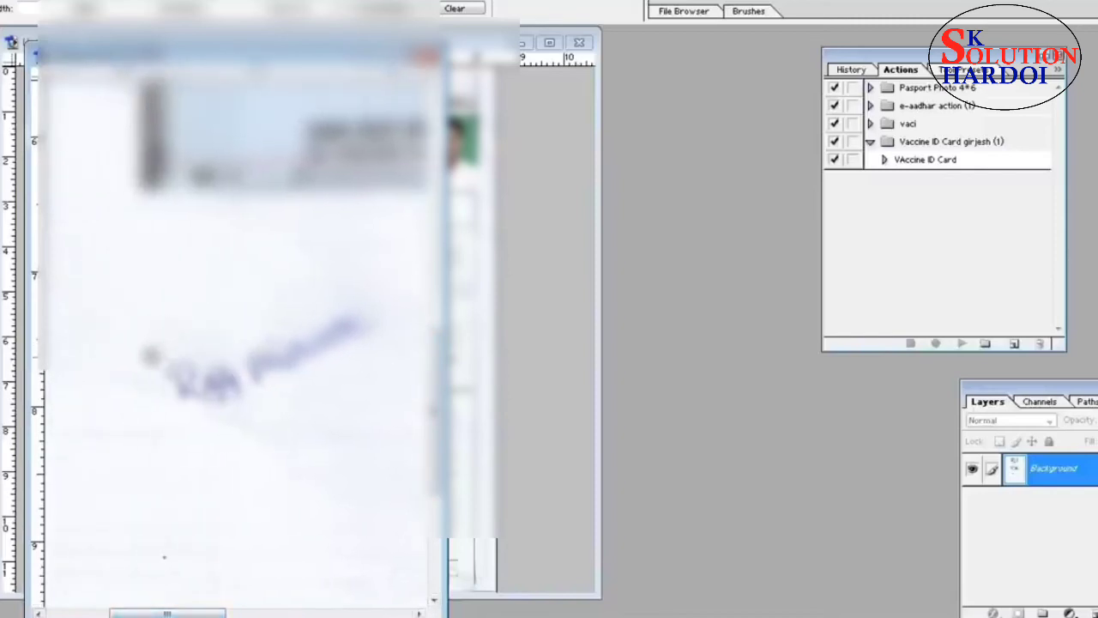
mouse_move(187, 359)
mouse_down()
mouse_move(410, 404)
mouse_move(412, 420)
mouse_move(399, 343)
mouse_up()
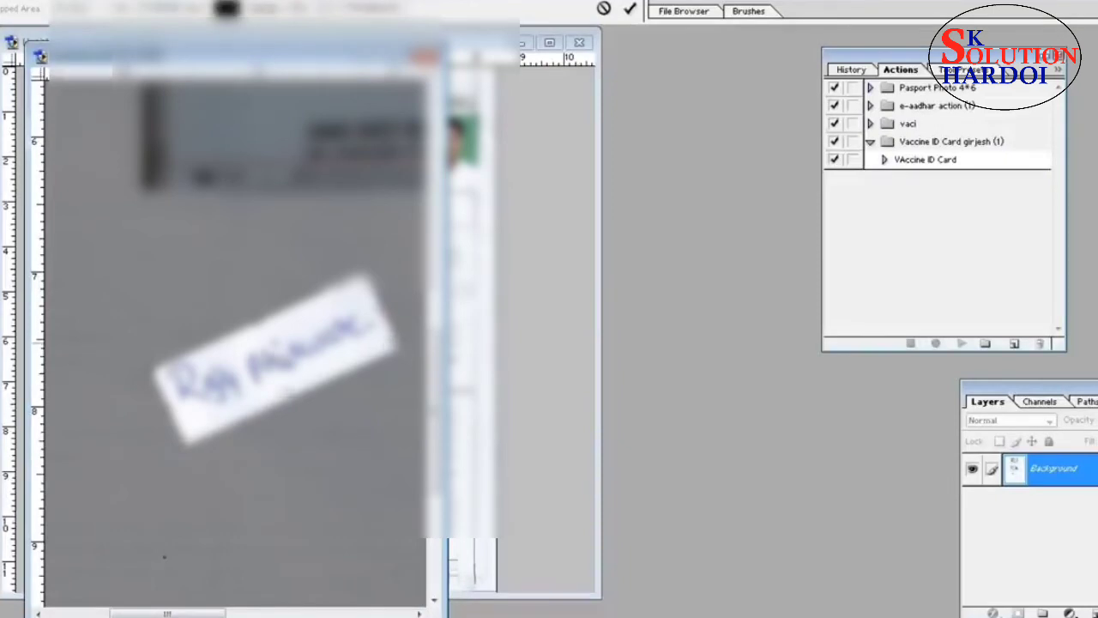
drag(399, 343, 395, 340)
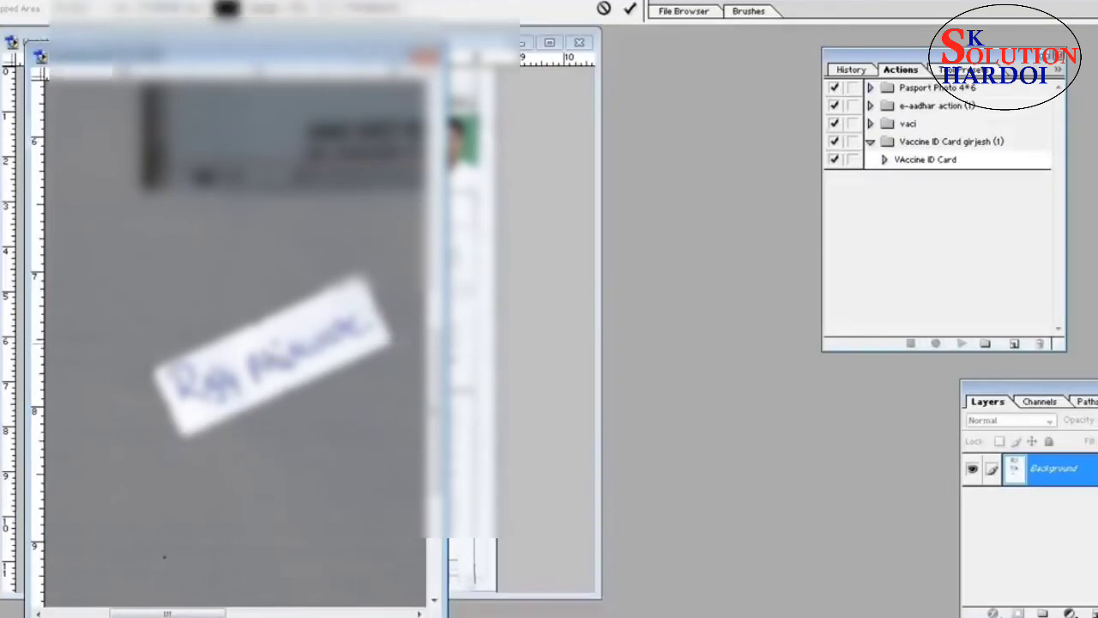
click(632, 9)
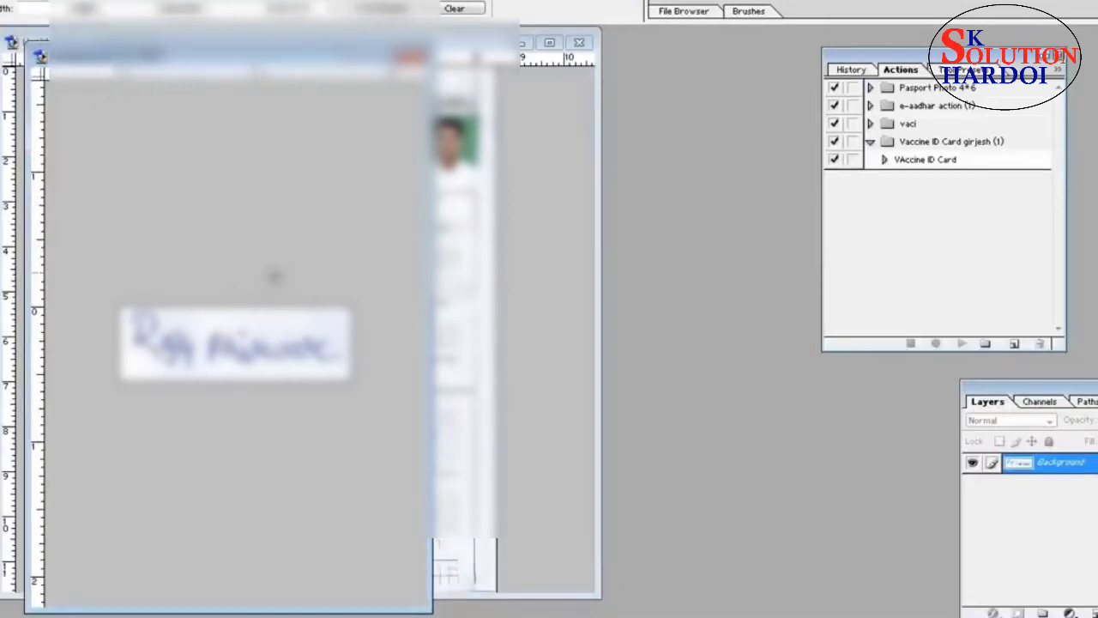
key(ctrl+m)
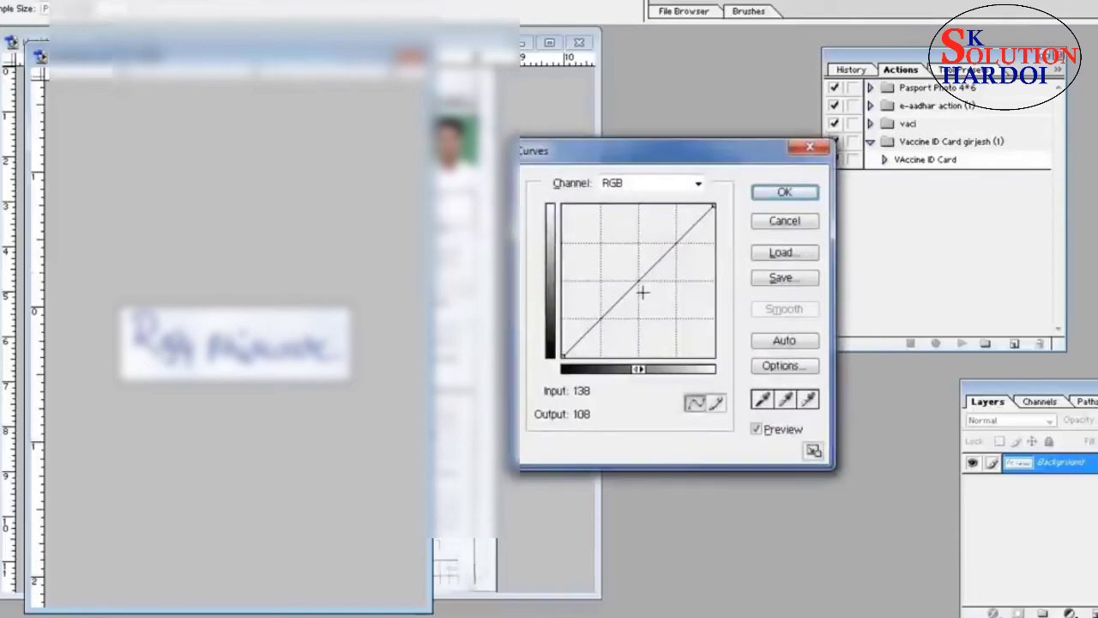
click(650, 297)
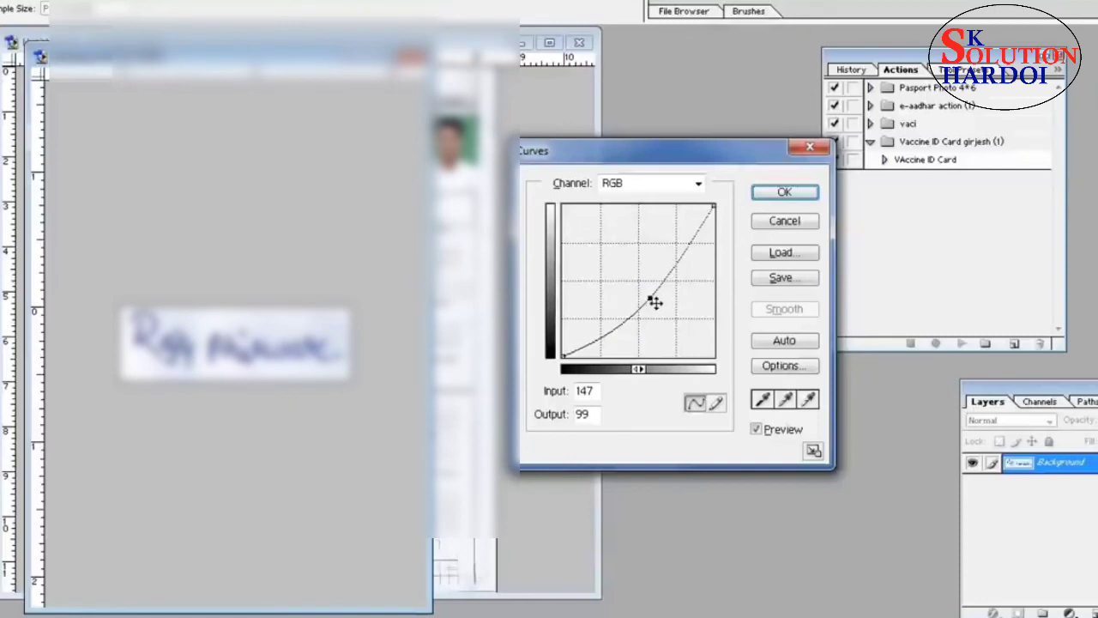
click(657, 306)
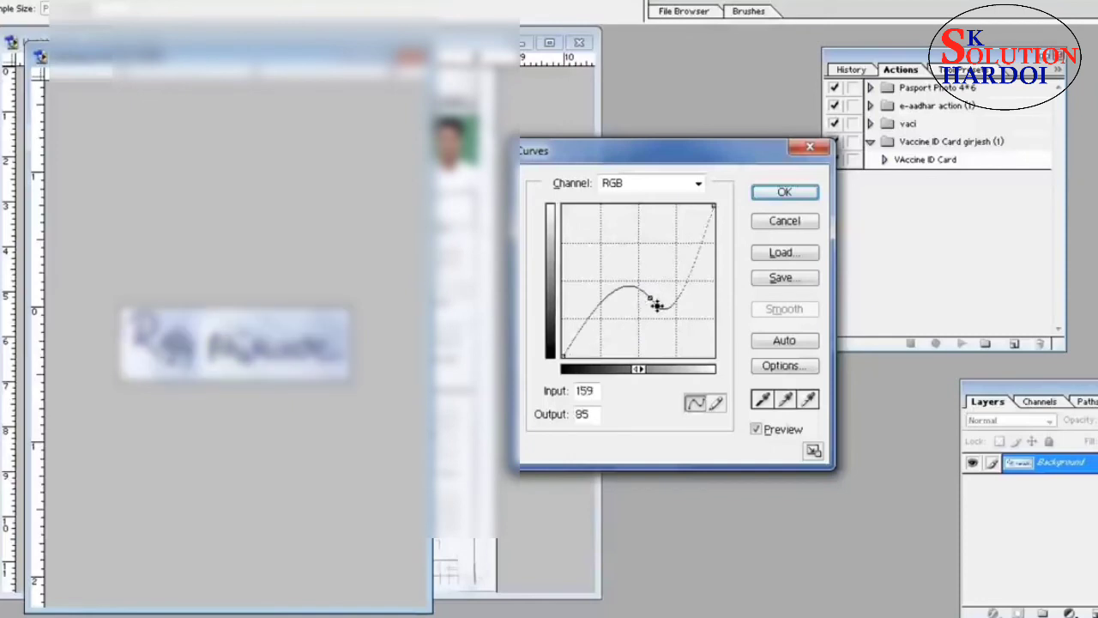
click(785, 220)
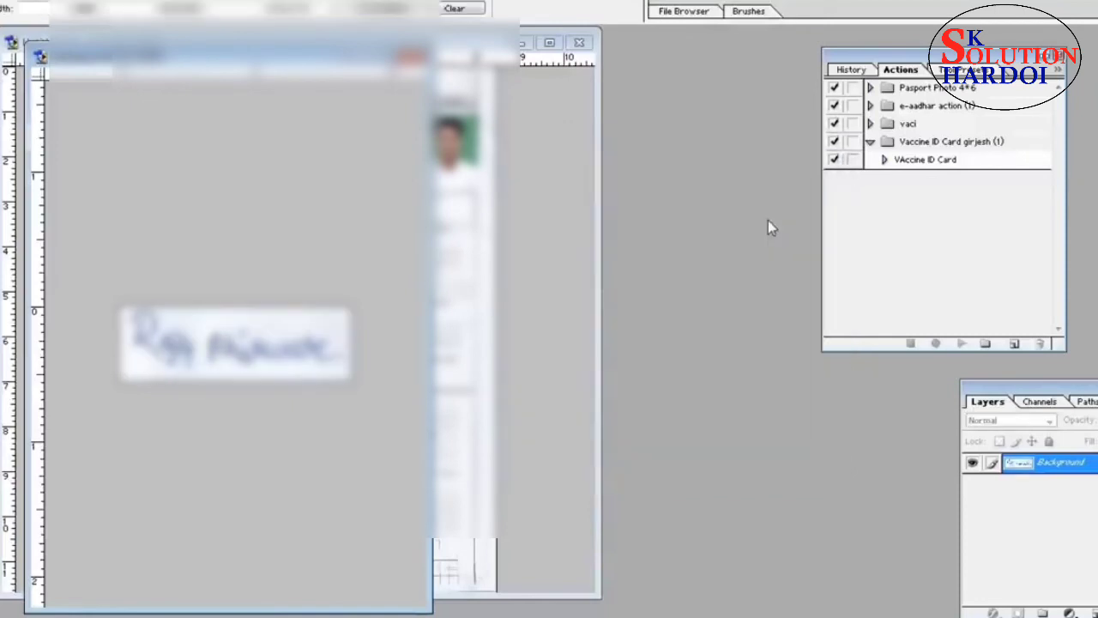
key(ctrl+n)
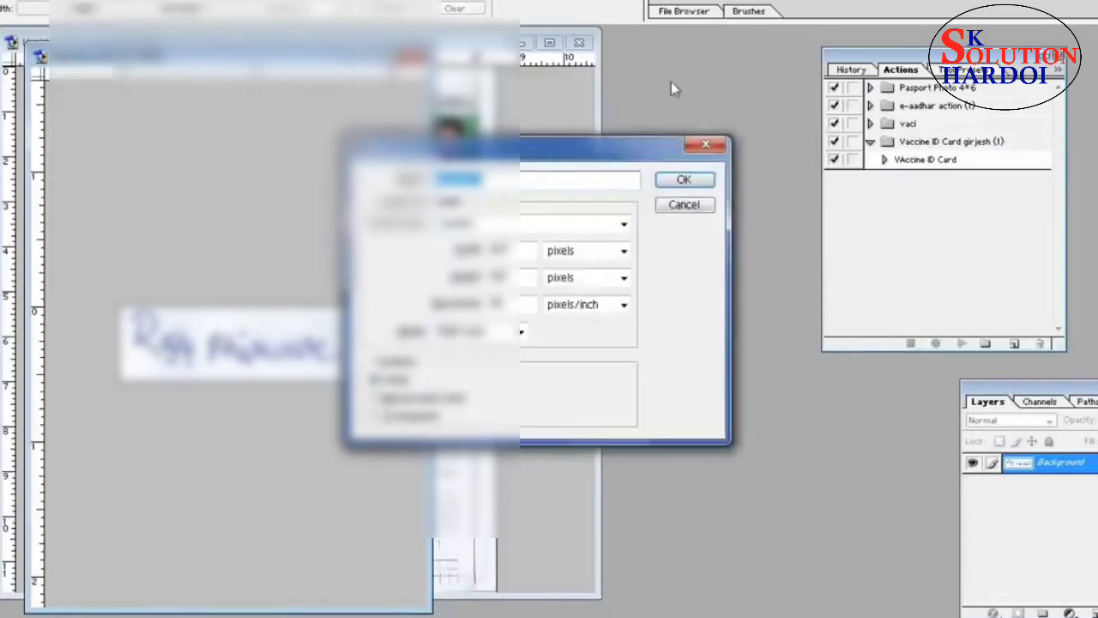
click(705, 144)
Darken the cropped signature with a Curves adjustment, placing one RGB point at input 144 and output 100.
key(ctrl+m)
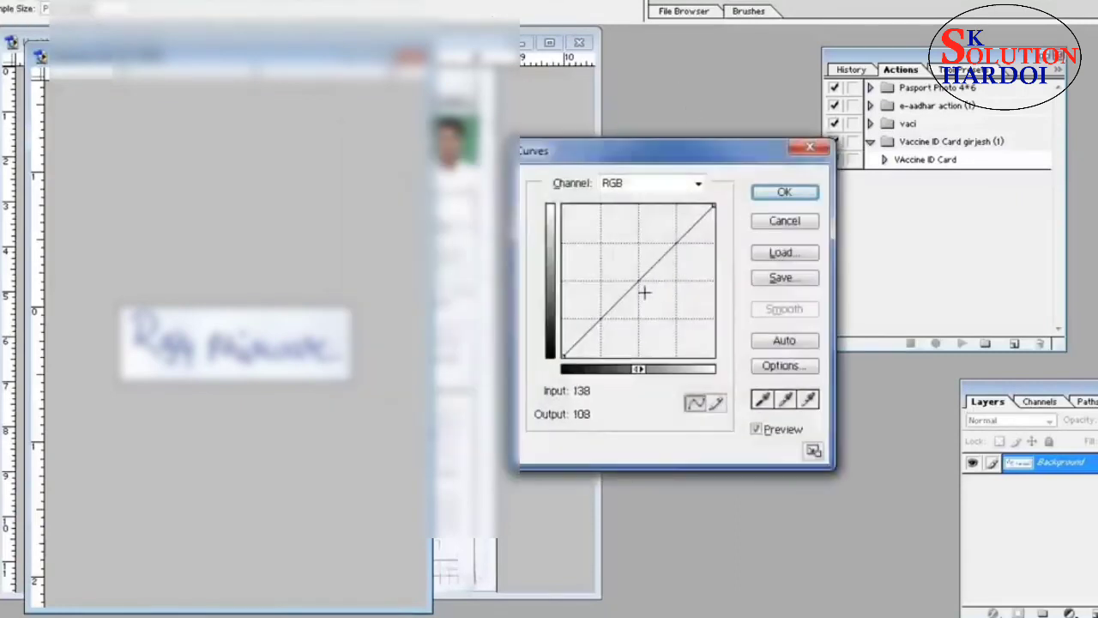
click(644, 291)
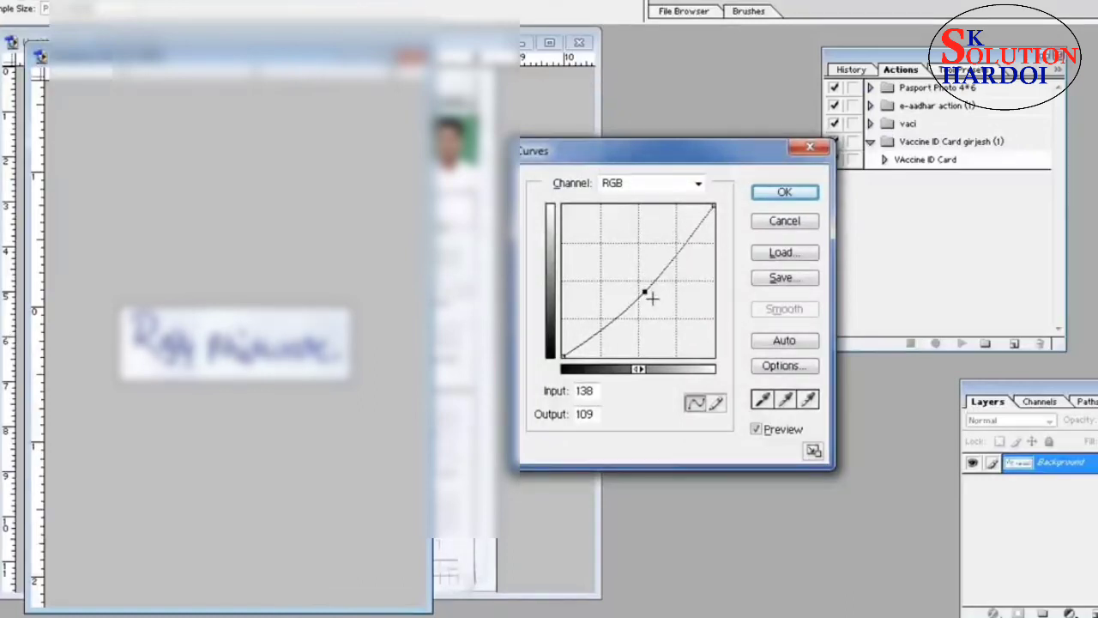
click(651, 298)
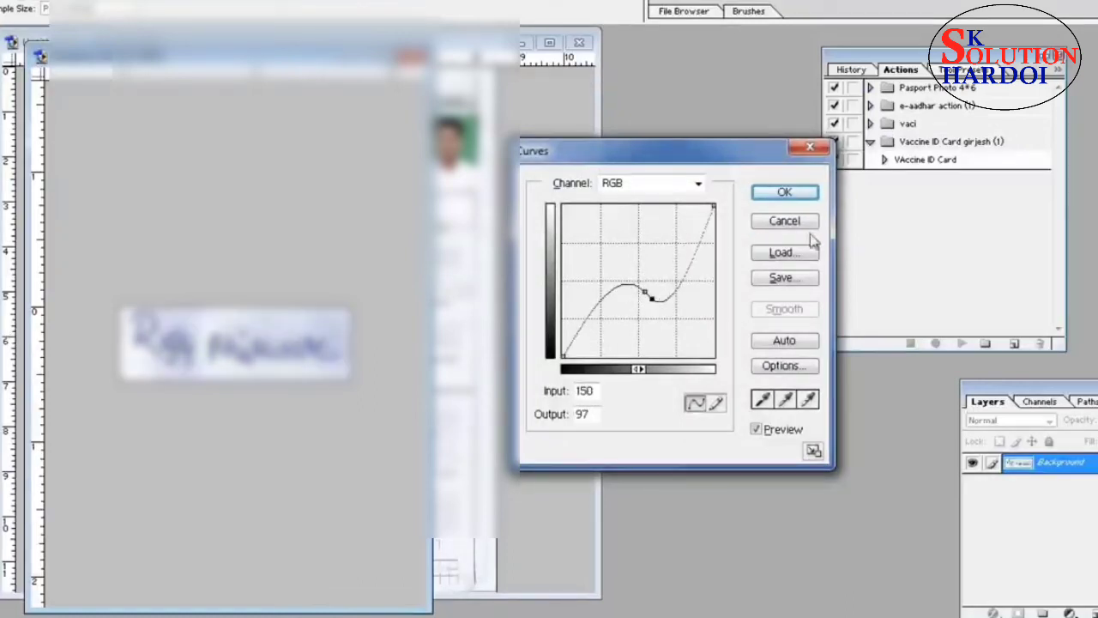
drag(651, 298, 648, 296)
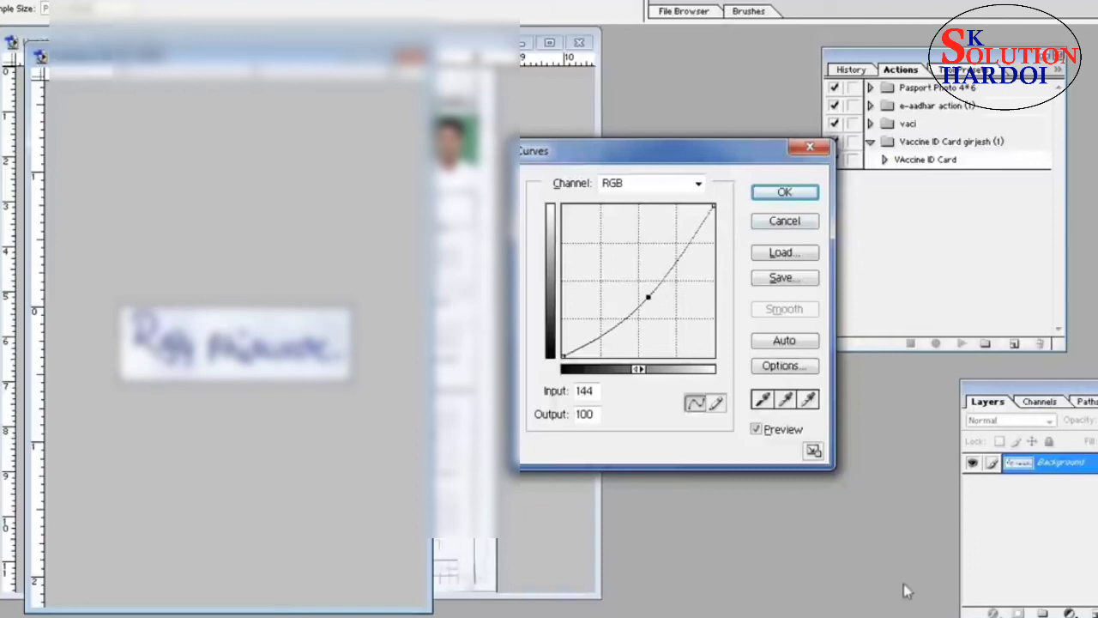
click(775, 196)
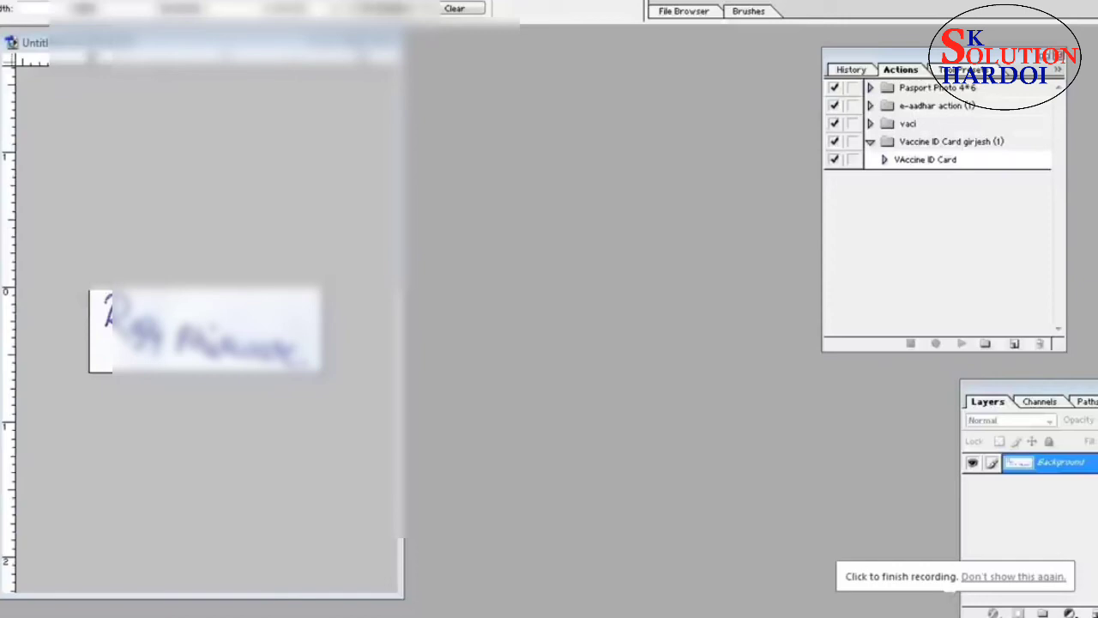
Reduce the cropped signature image by entering a new pixel width and pixel height in Image Size.
key(alt+i)
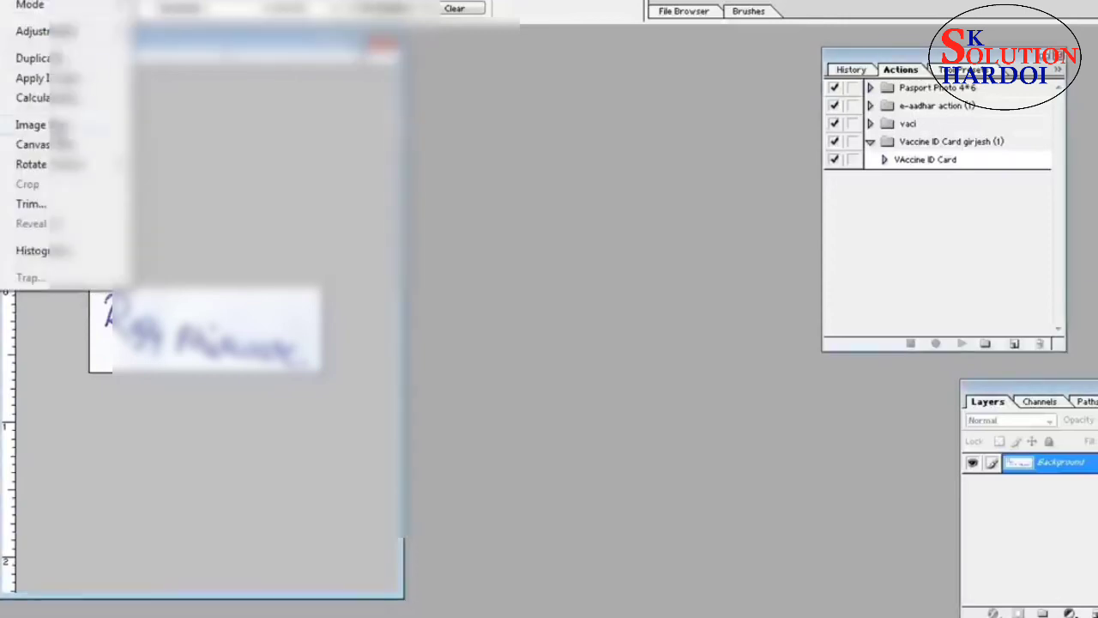
click(49, 129)
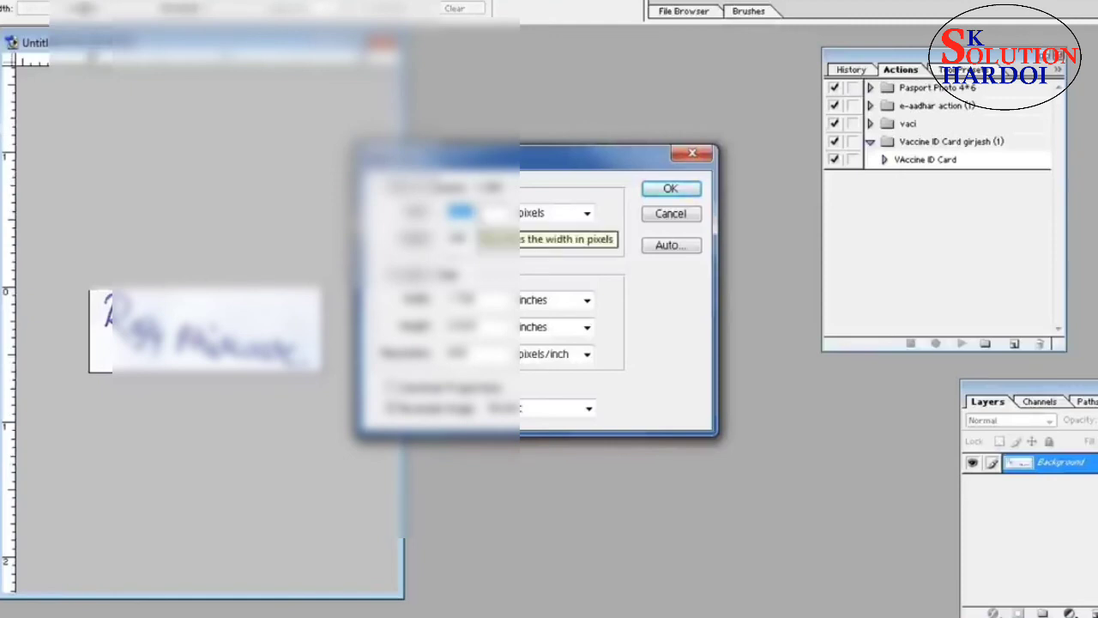
text(140)
key(BackSpace)
key(BackSpace)
key(BackSpace)
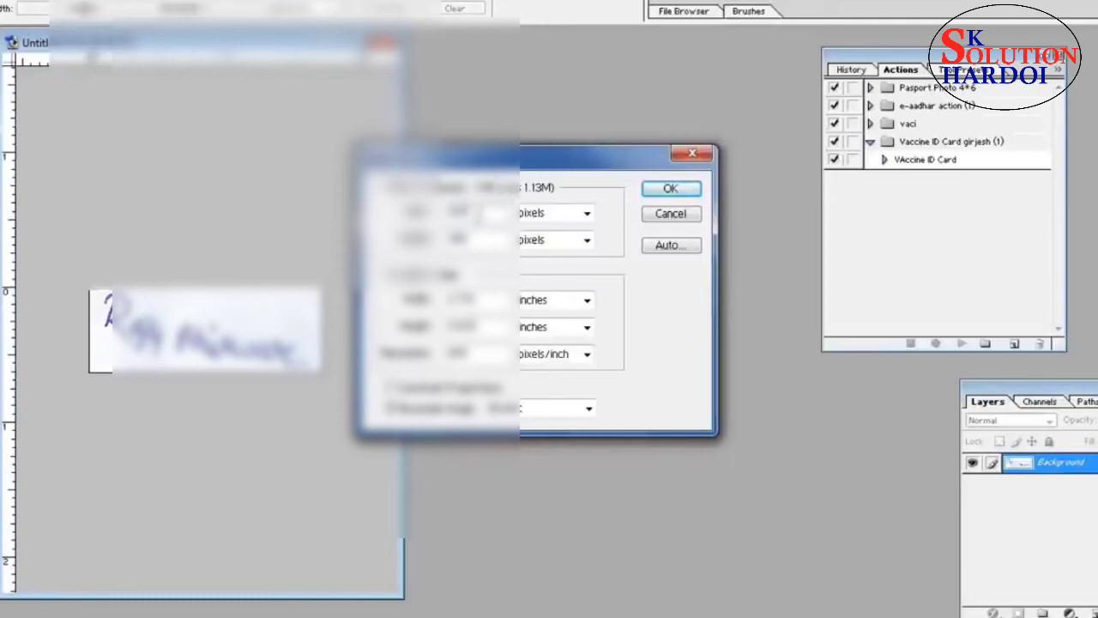
text(140)
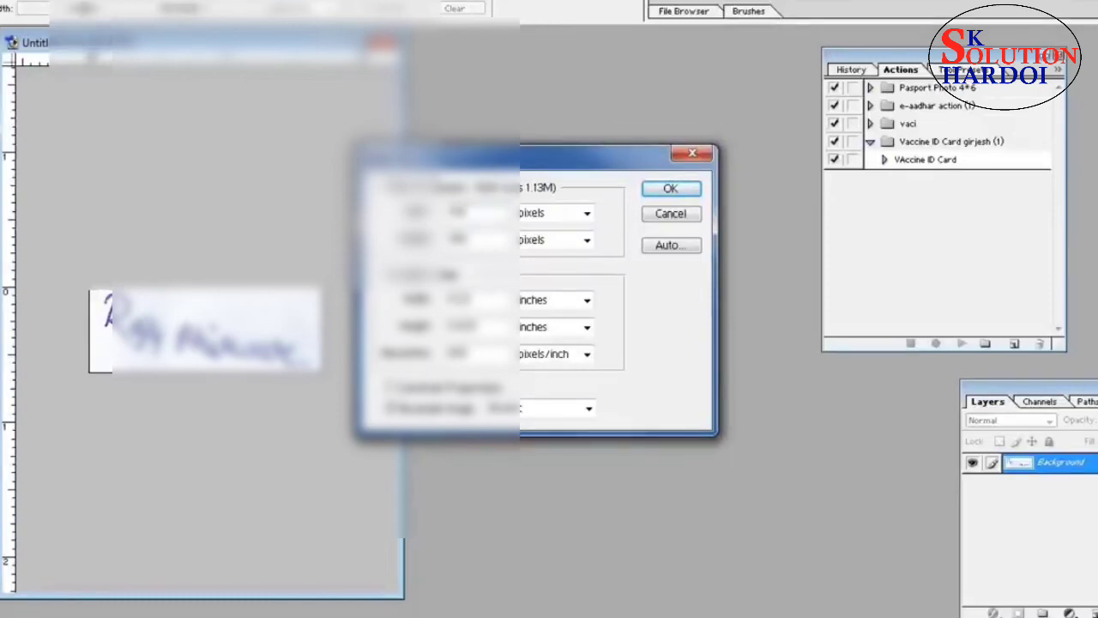
key(BackSpace)
key(BackSpace)
key(BackSpace)
text(140)
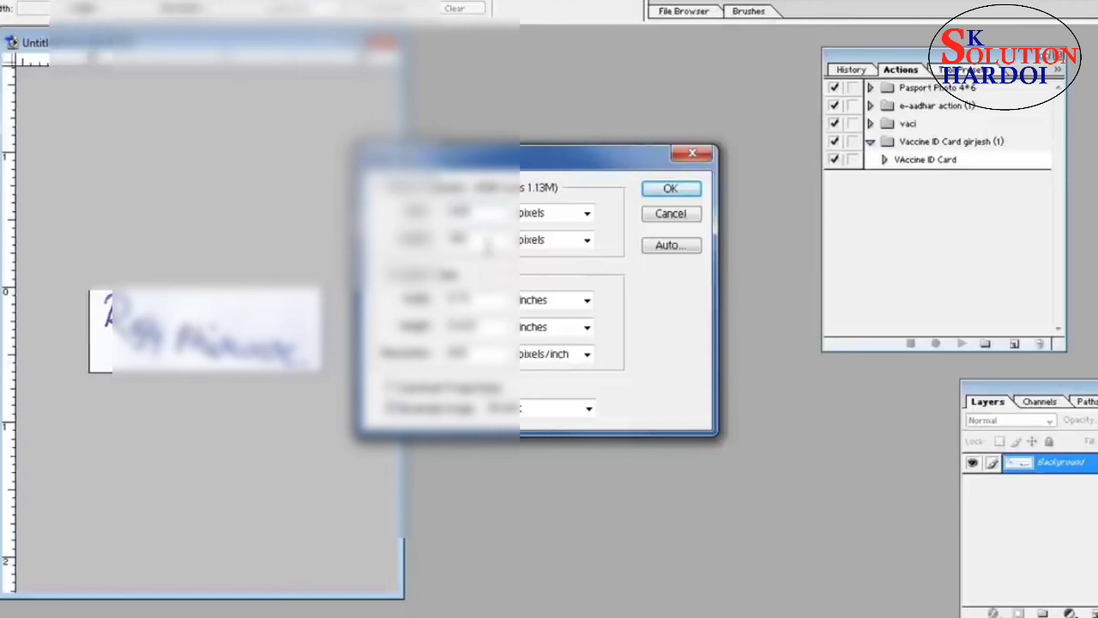
double_click(486, 244)
key(BackSpace)
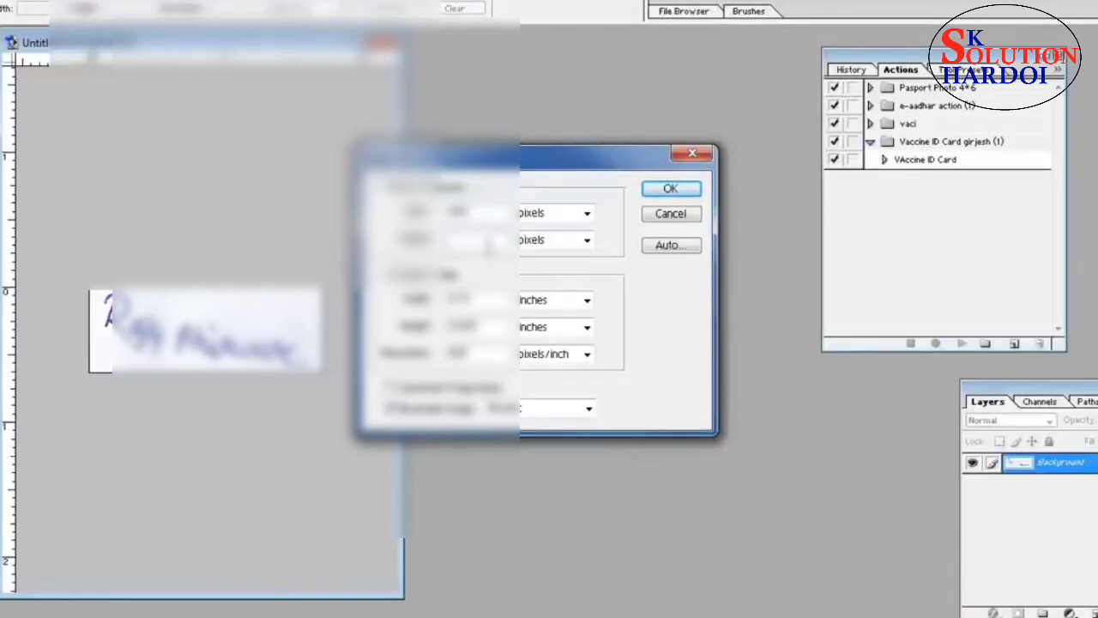
text(600)
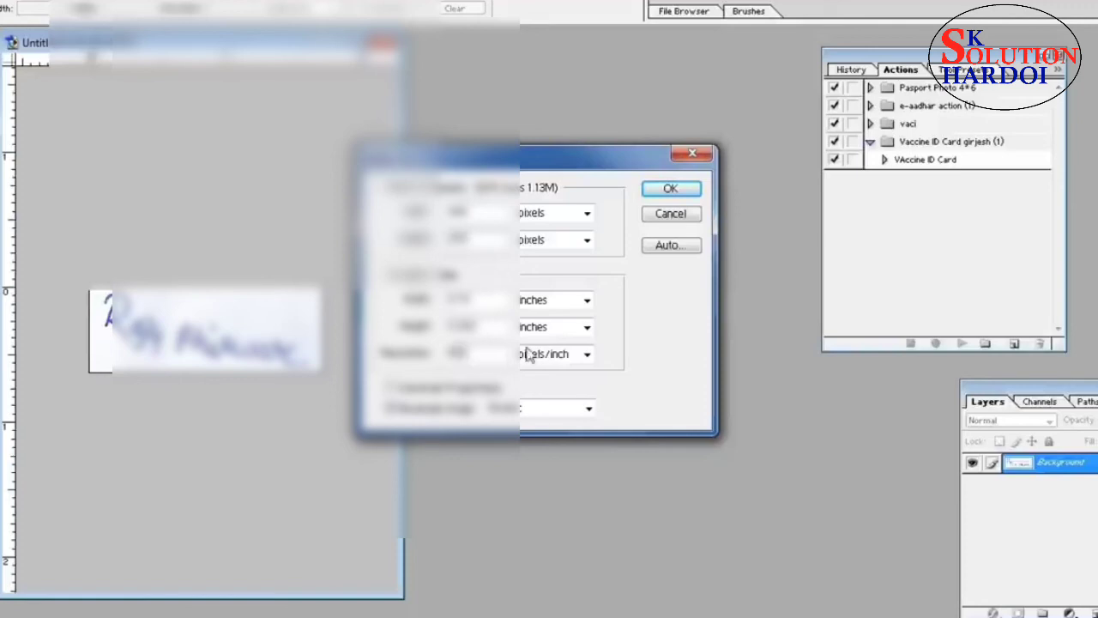
click(672, 192)
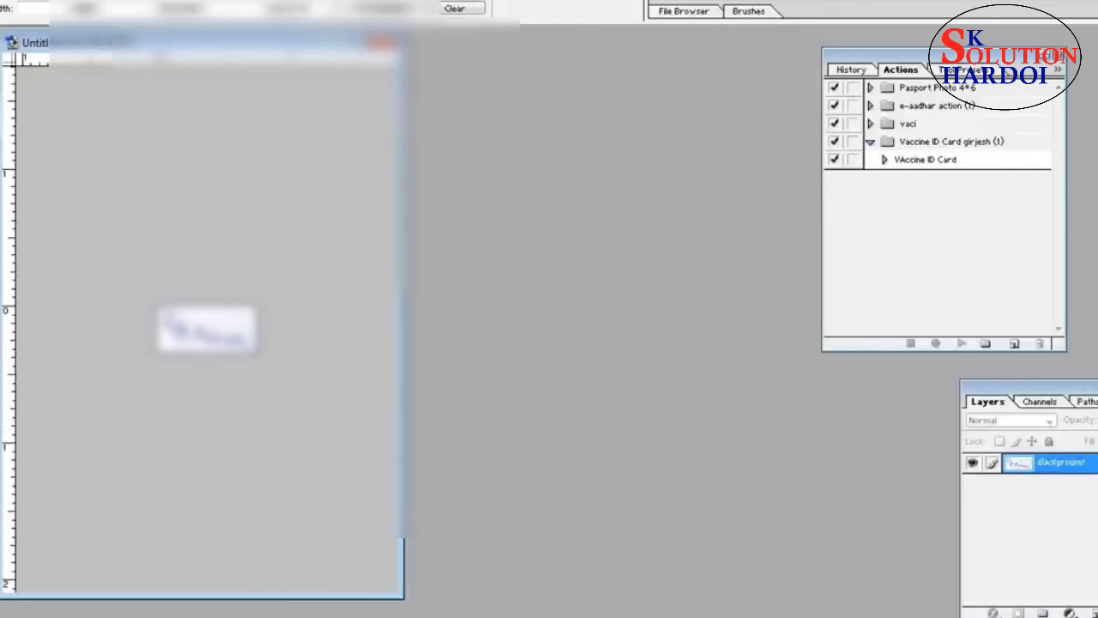
Save the resized signature to the Desktop as a JPEG named sing5 at Maximum quality, and refresh the desktop.
key(alt+f)
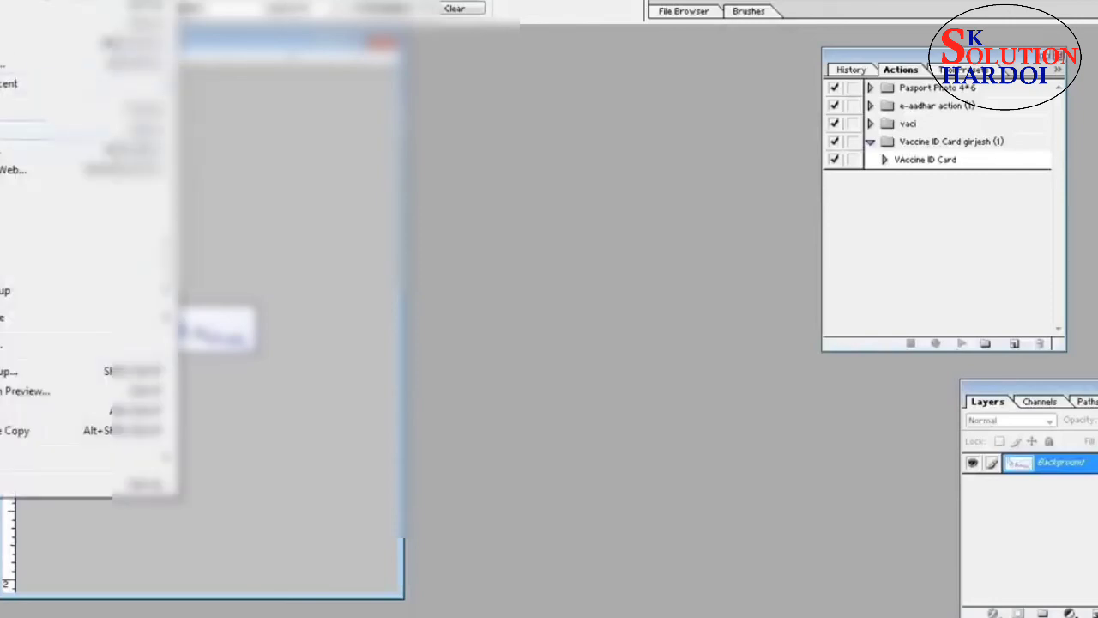
key(a)
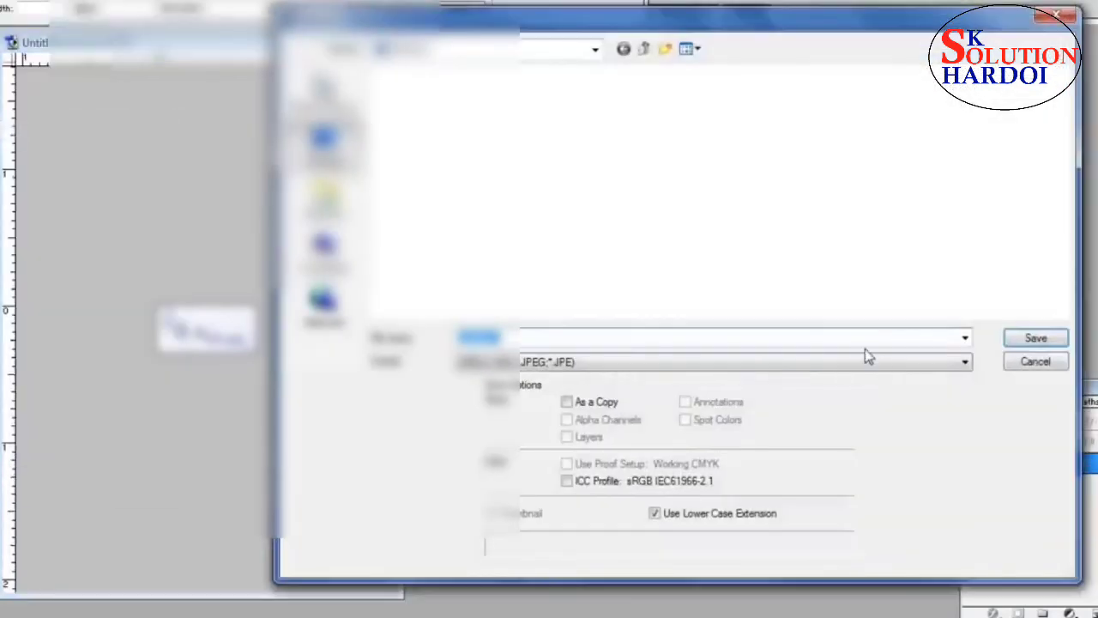
click(866, 351)
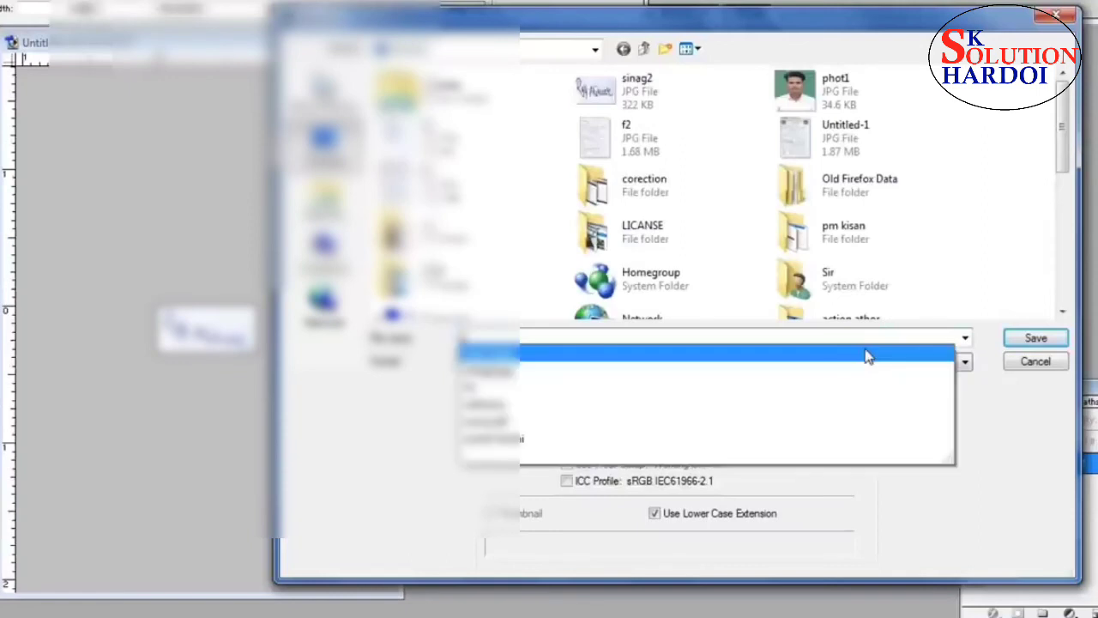
click(867, 354)
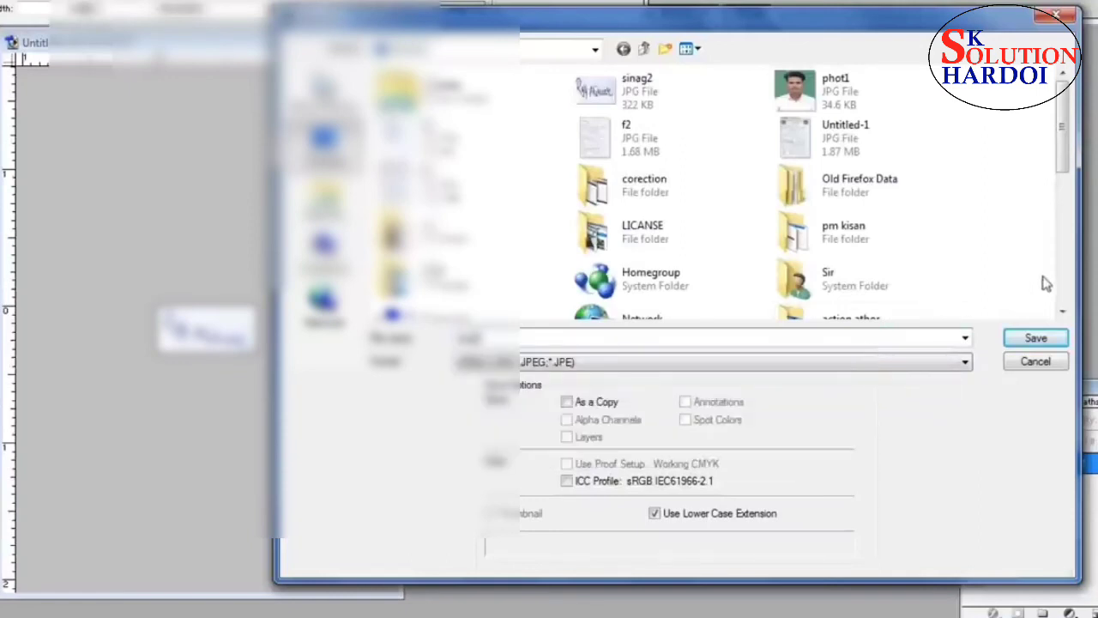
click(1036, 338)
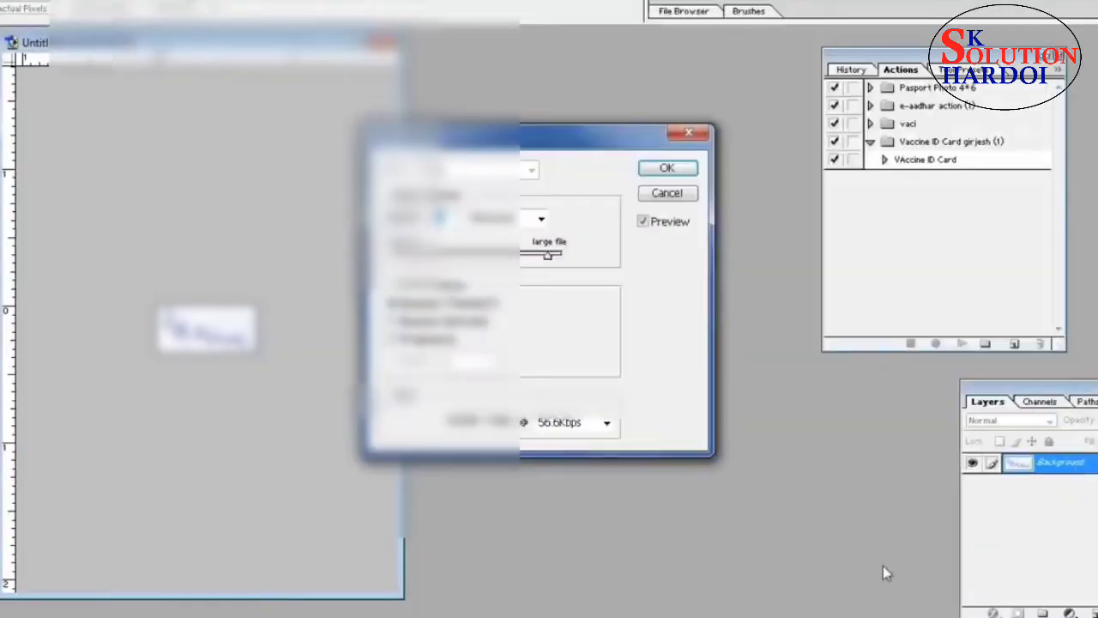
click(679, 174)
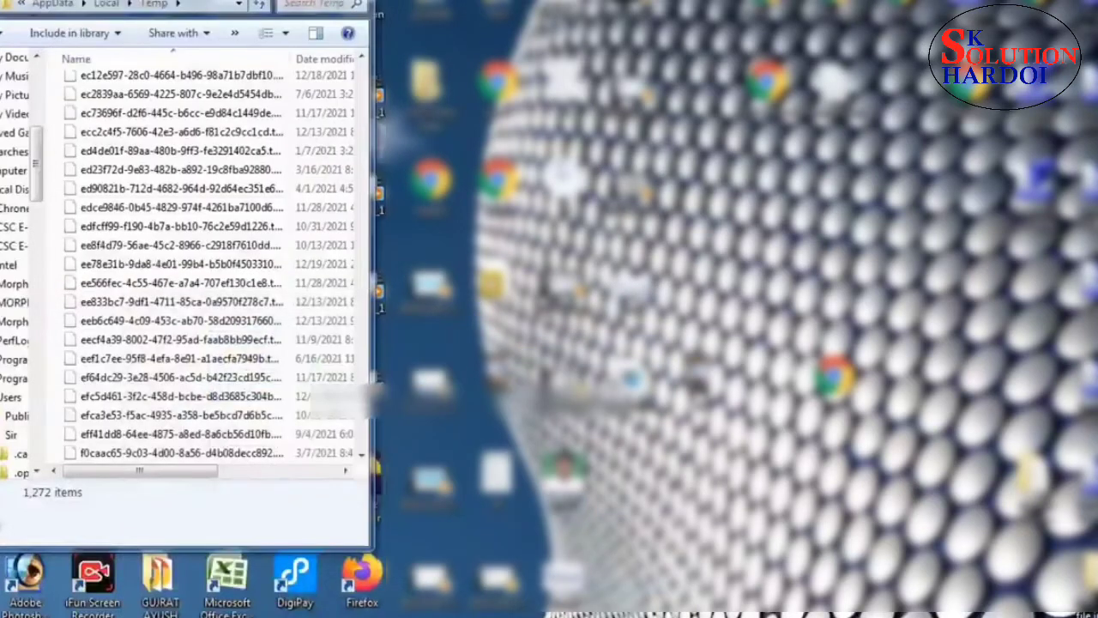
right_click(705, 240)
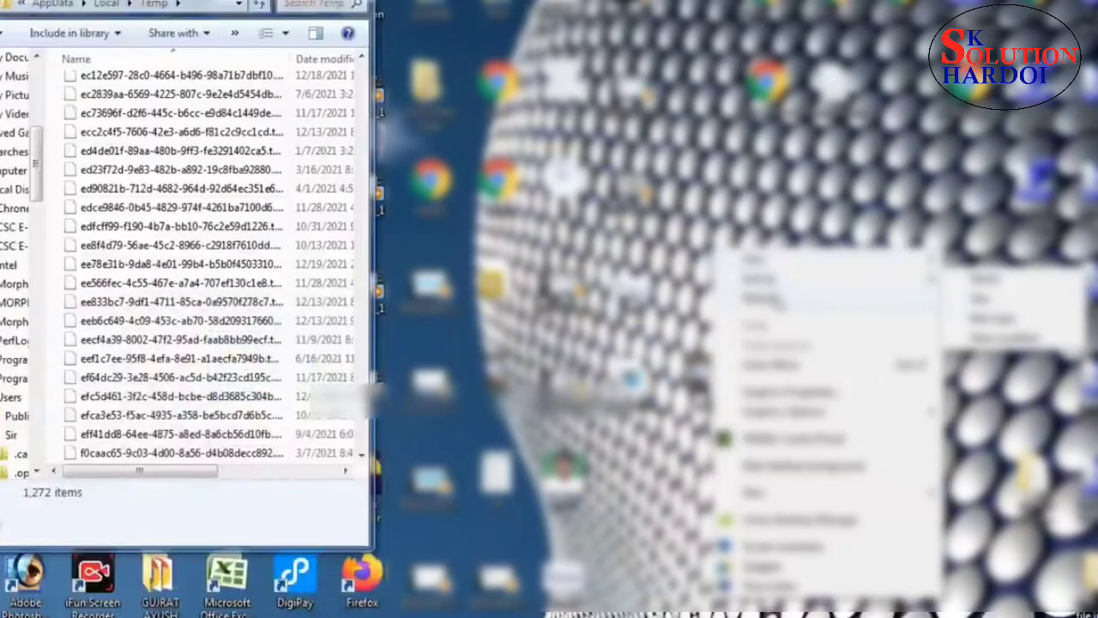
click(776, 299)
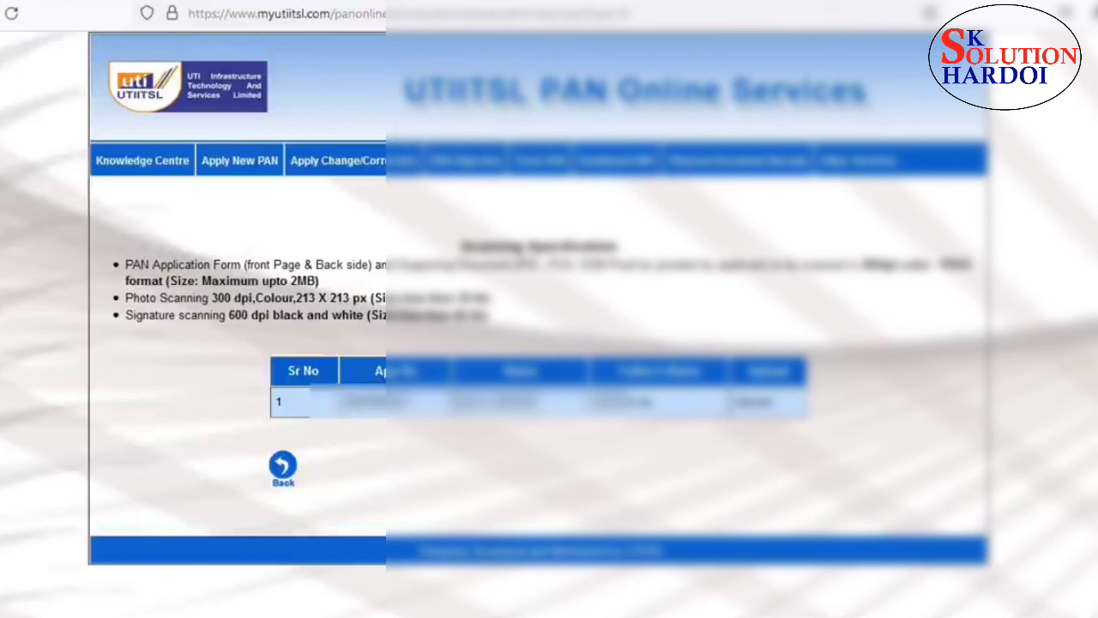
Save another JPEG copy of the signature to the Desktop as sing6 with High quality, and refresh the desktop.
mouse_move(440, 614)
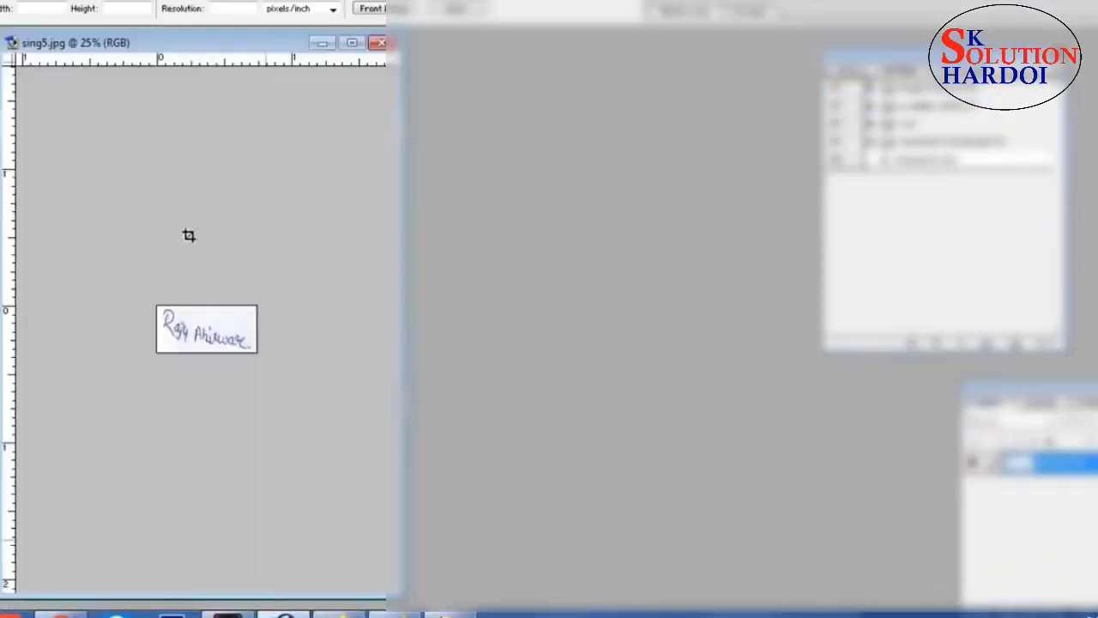
click(11, 0)
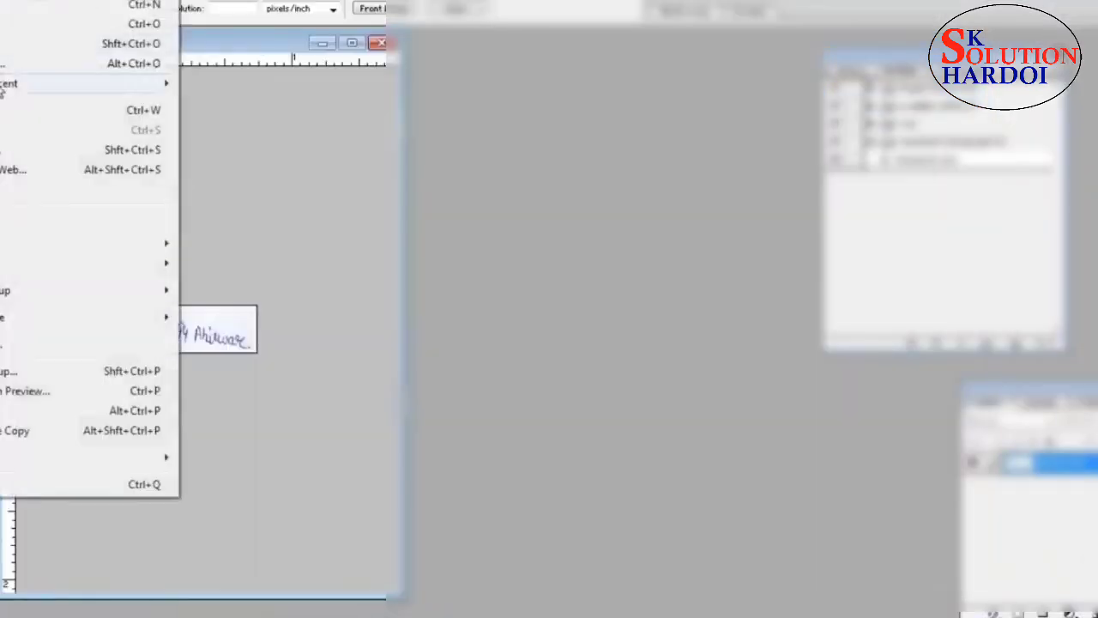
click(12, 151)
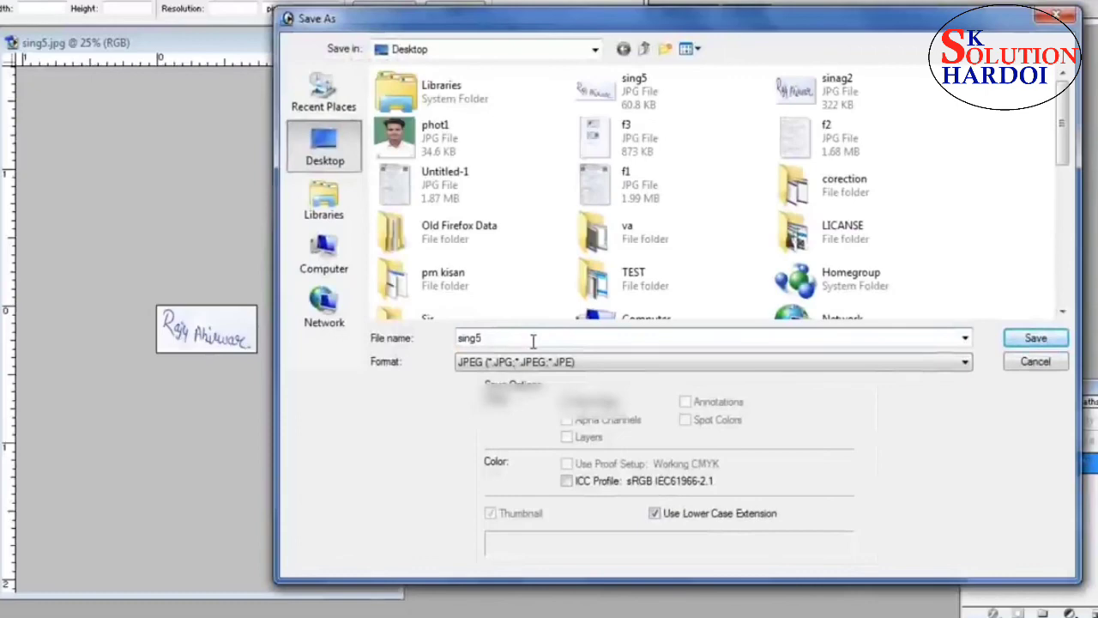
key(BackSpace)
text(6)
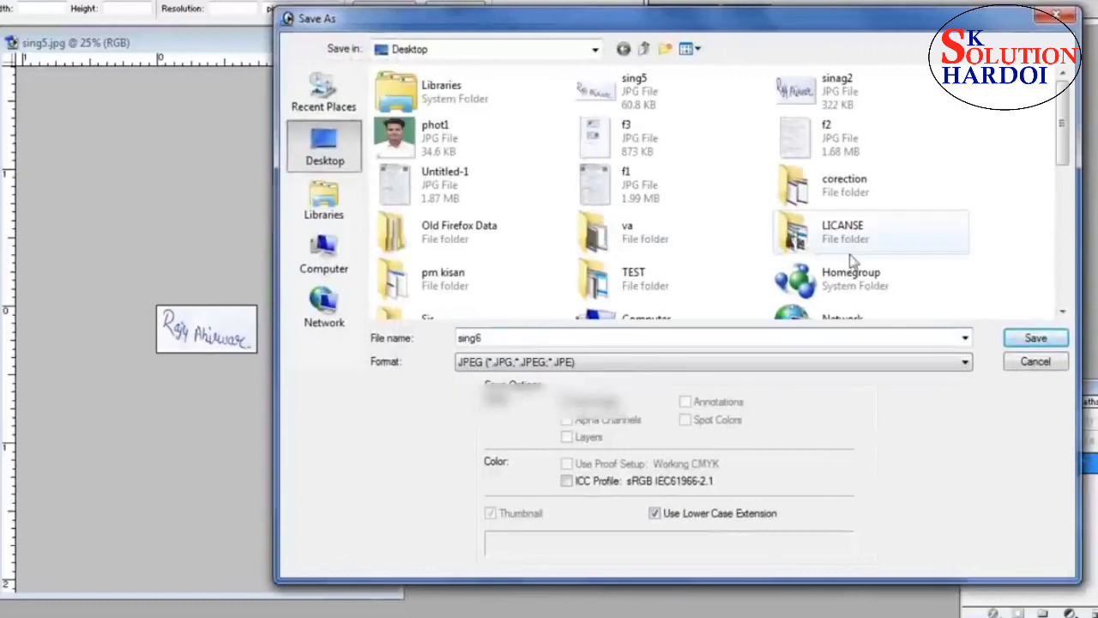
click(1037, 339)
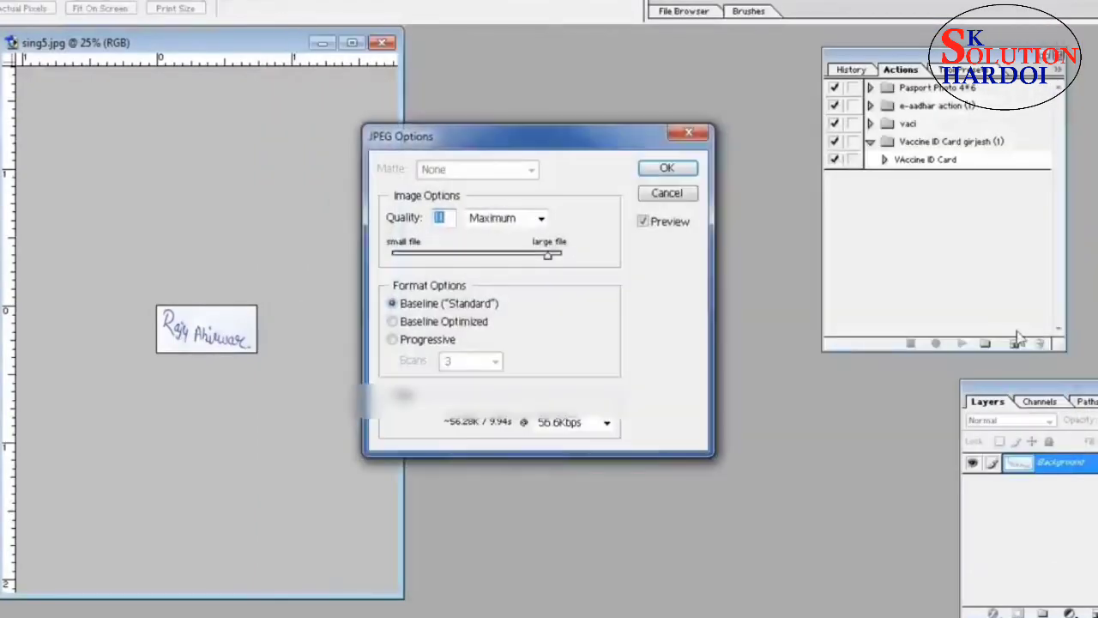
click(516, 256)
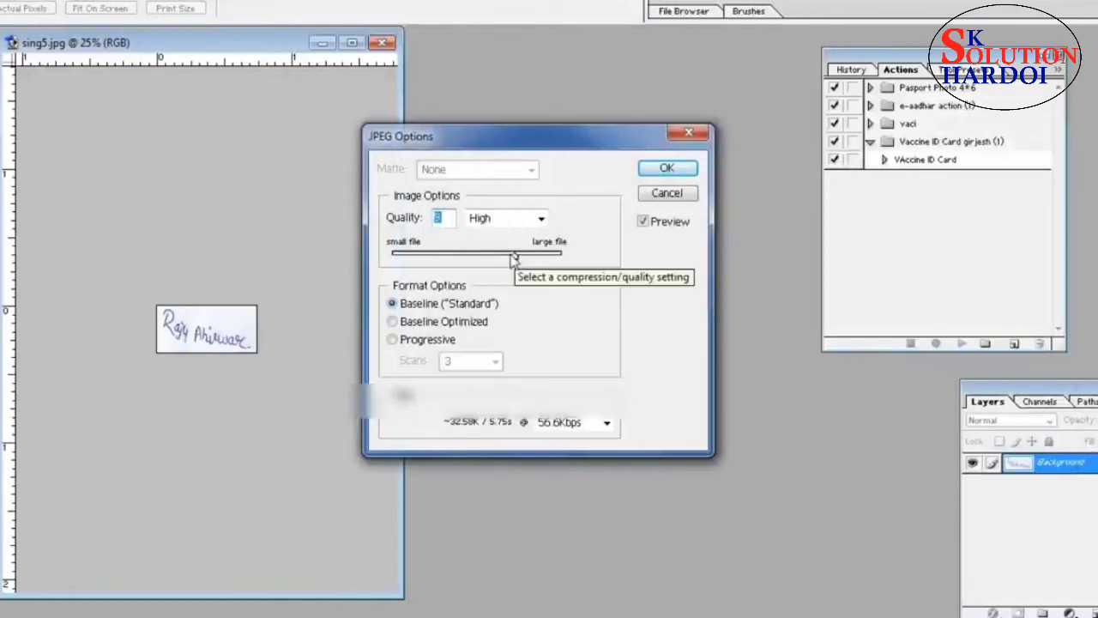
click(669, 169)
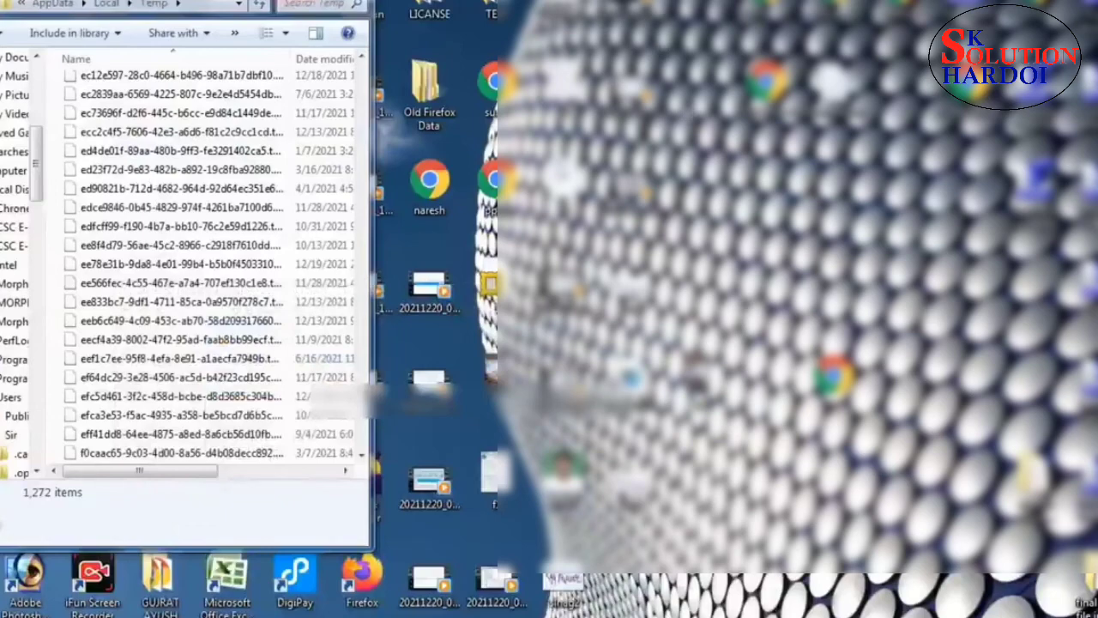
right_click(682, 99)
click(731, 158)
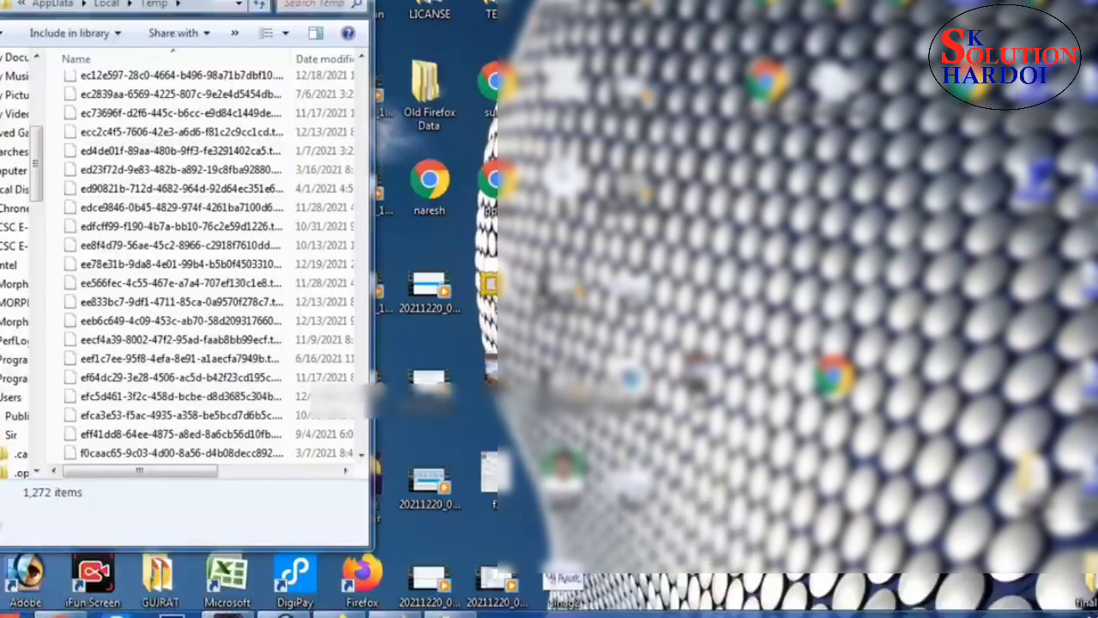
mouse_move(270, 613)
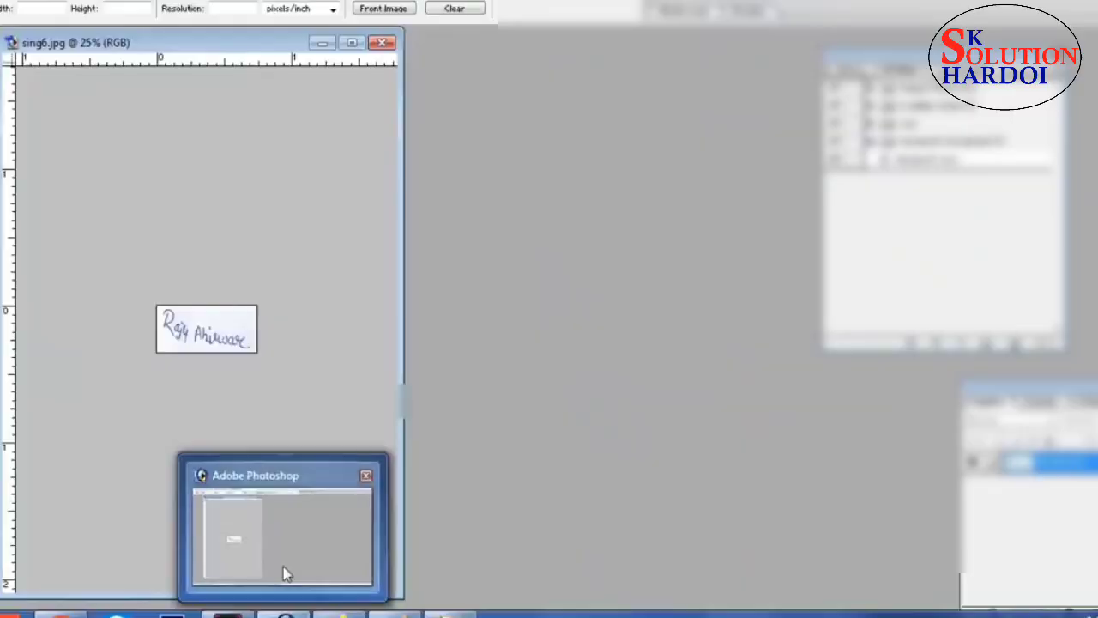
click(282, 570)
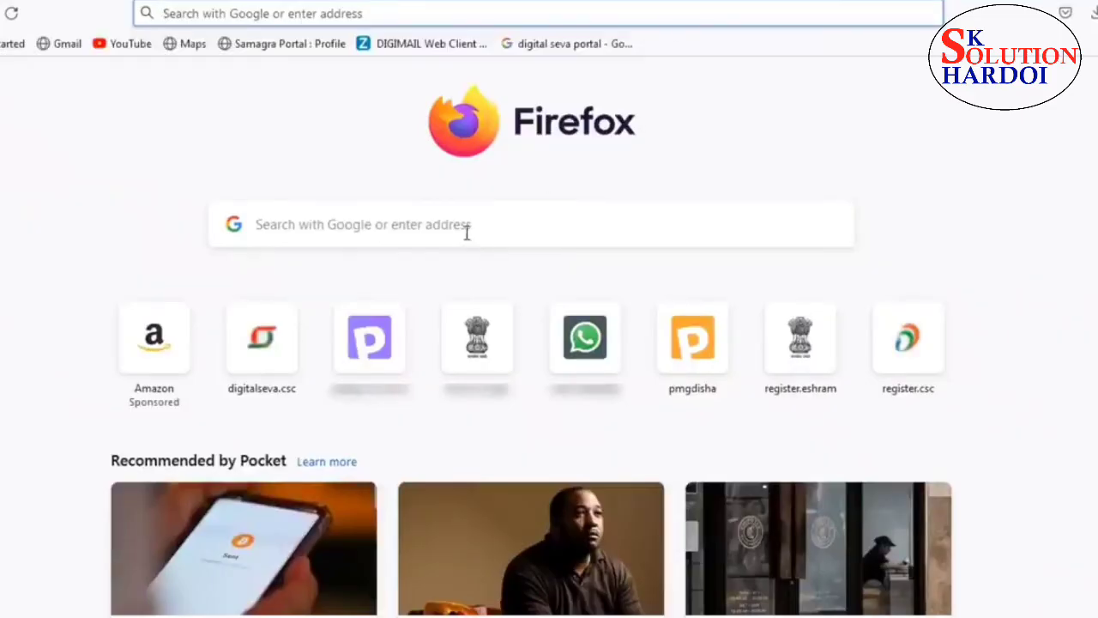
Switch to Firefox and open the iLovePDF JPG to PDF converter.
click(466, 233)
text(ilo)
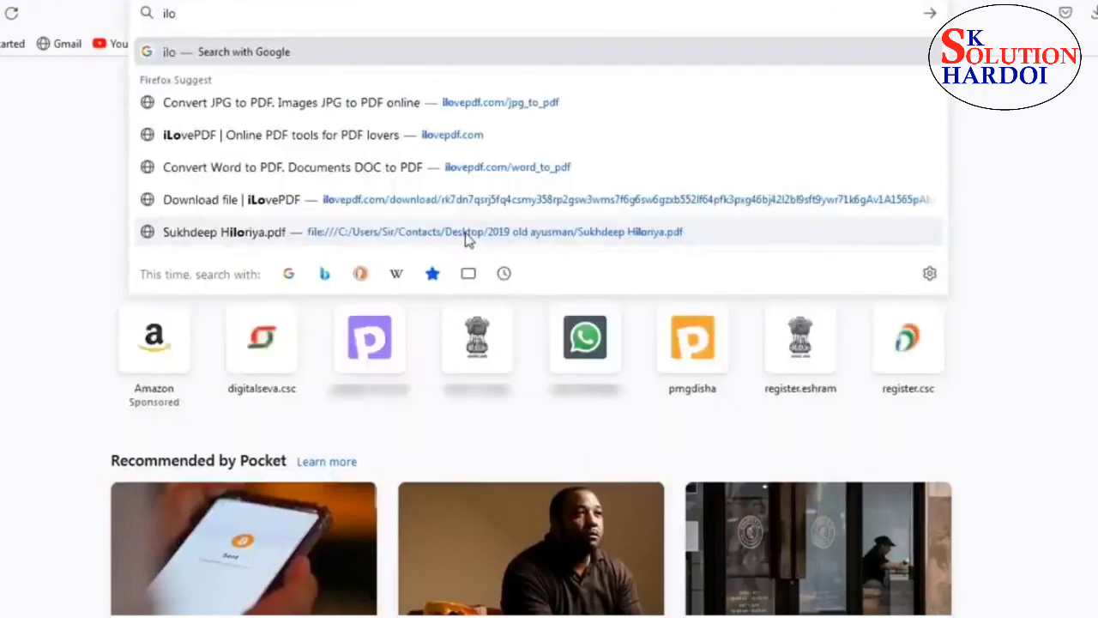
click(326, 104)
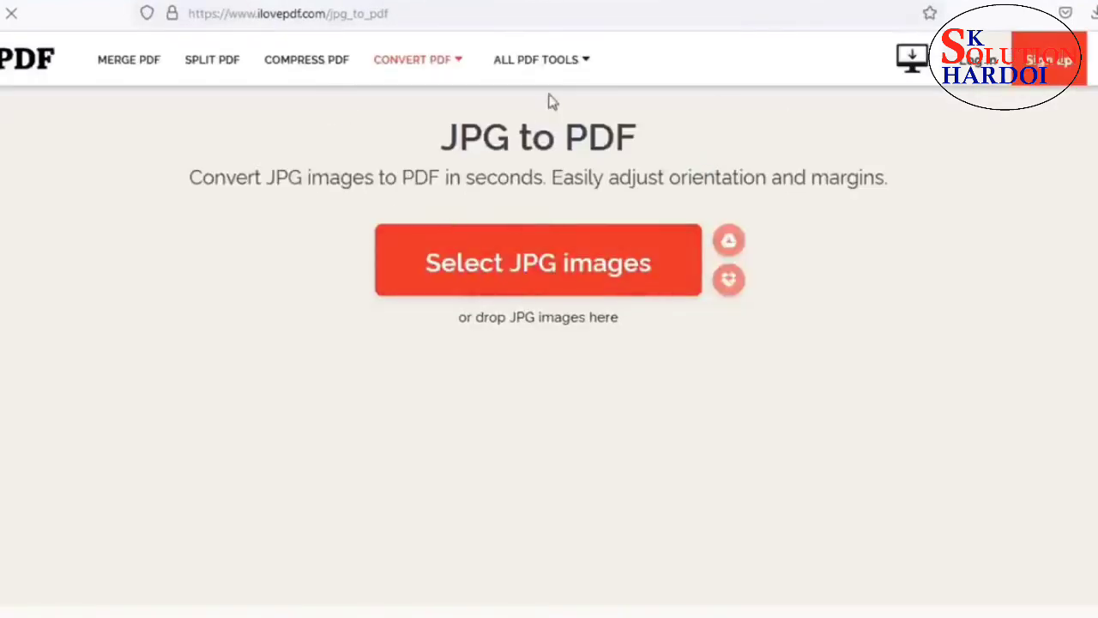
Load the scanned images f1, f2 and f3 from the Desktop into the converter.
mouse_move(550, 86)
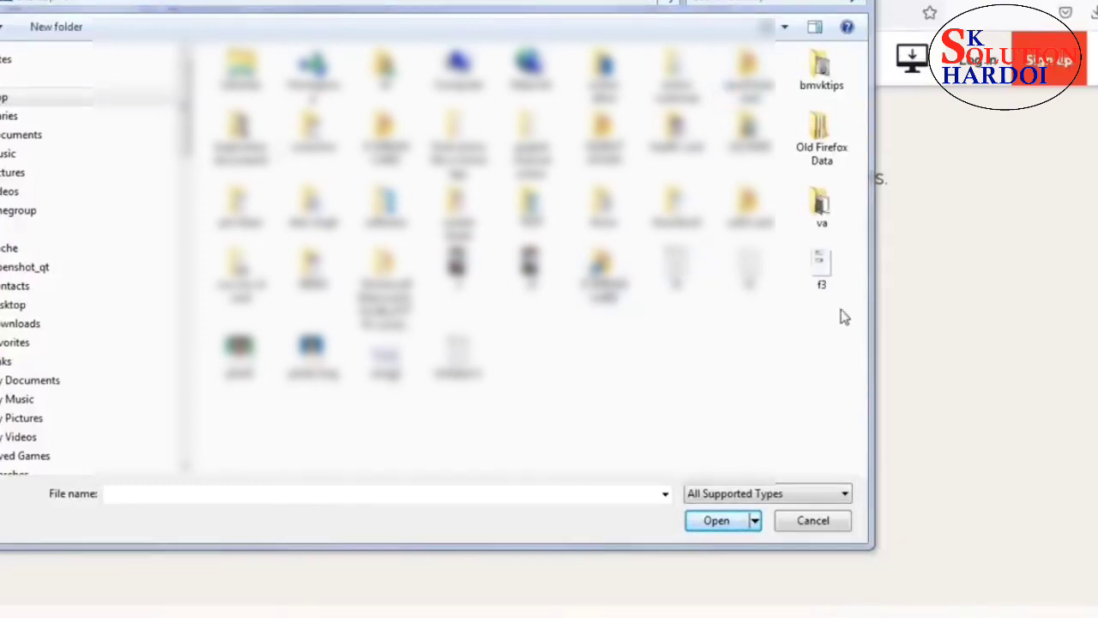
drag(843, 318, 654, 261)
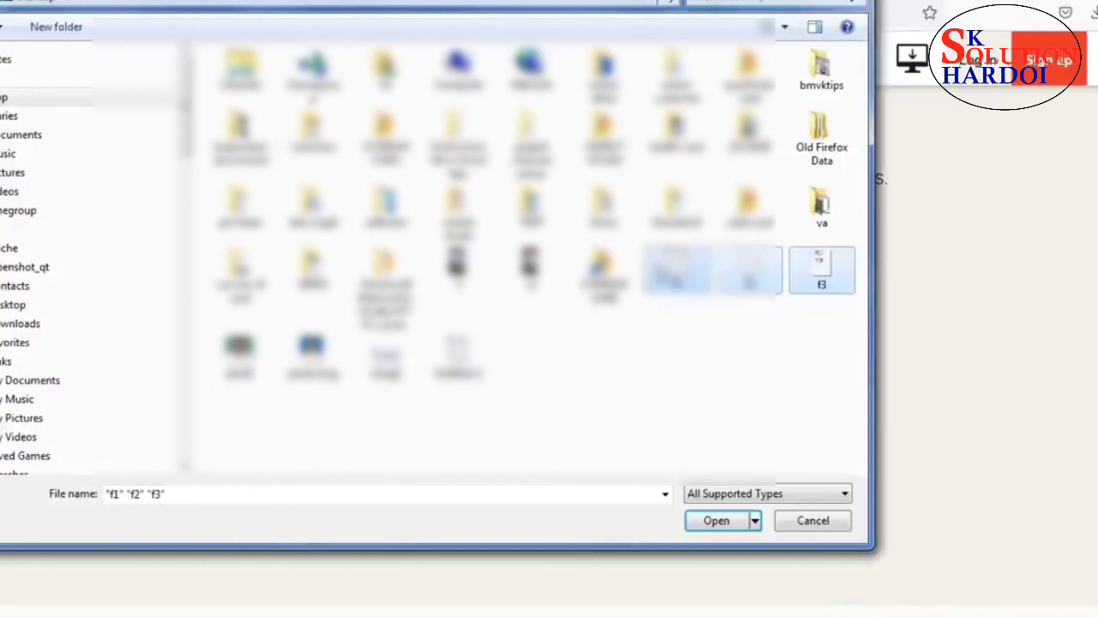
click(712, 525)
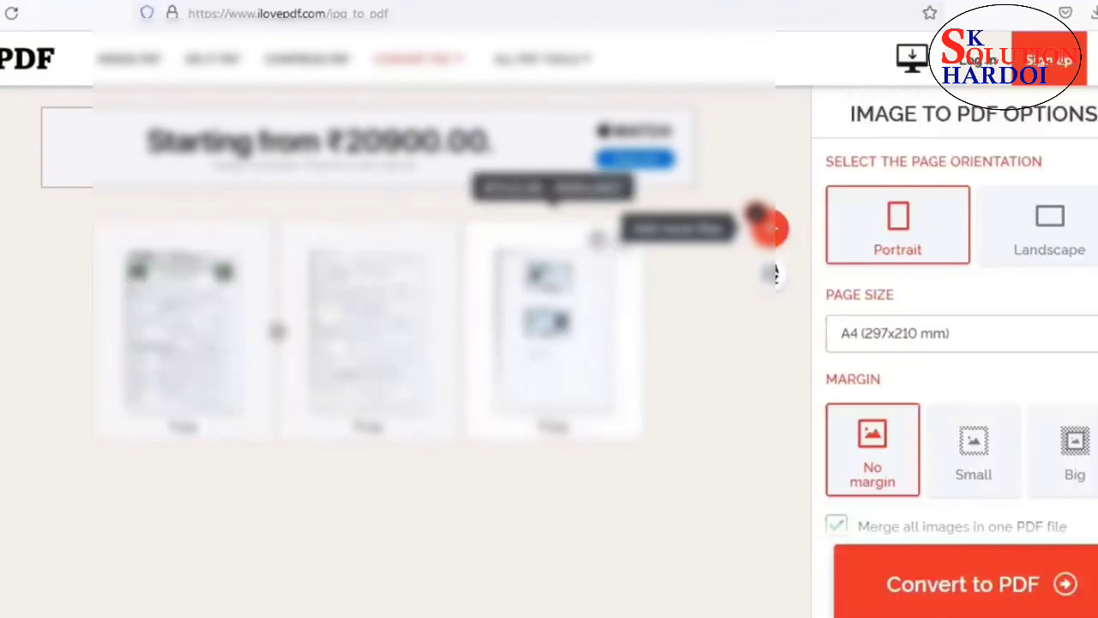
Convert the three scans into a single merged A4 portrait PDF without margins, and download it.
mouse_move(258, 332)
mouse_down()
mouse_move(620, 336)
mouse_move(343, 335)
mouse_move(182, 319)
mouse_up()
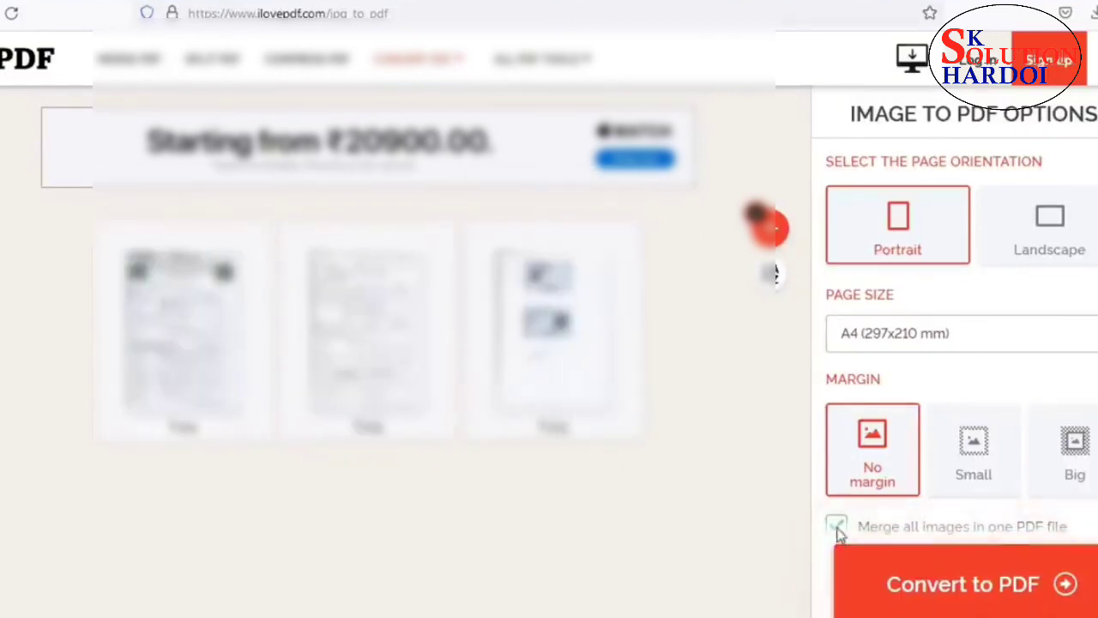
click(855, 554)
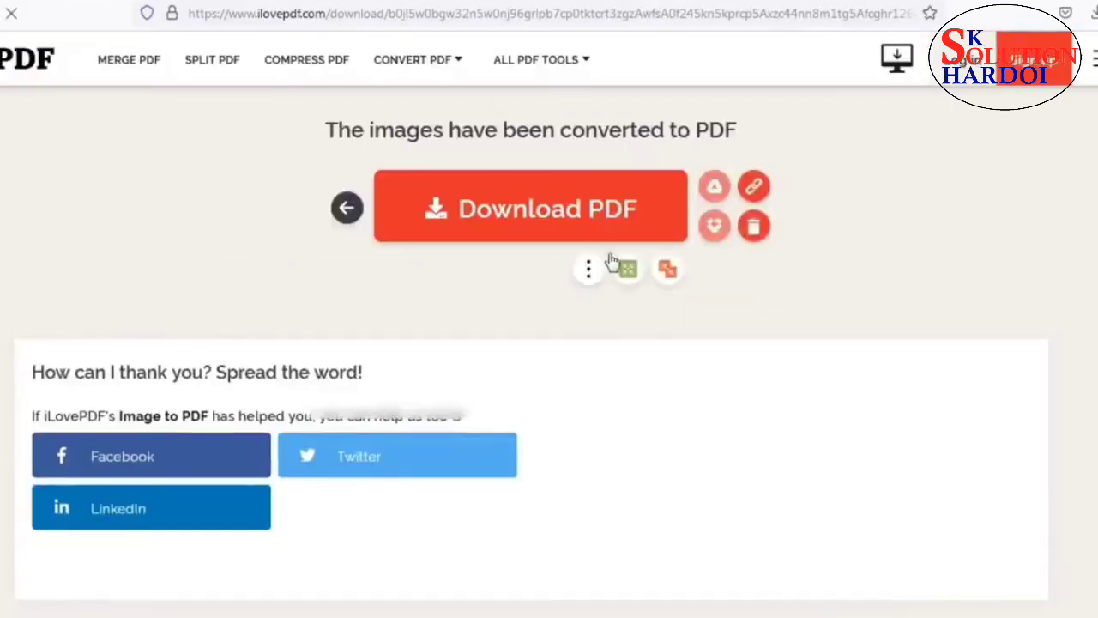
click(581, 240)
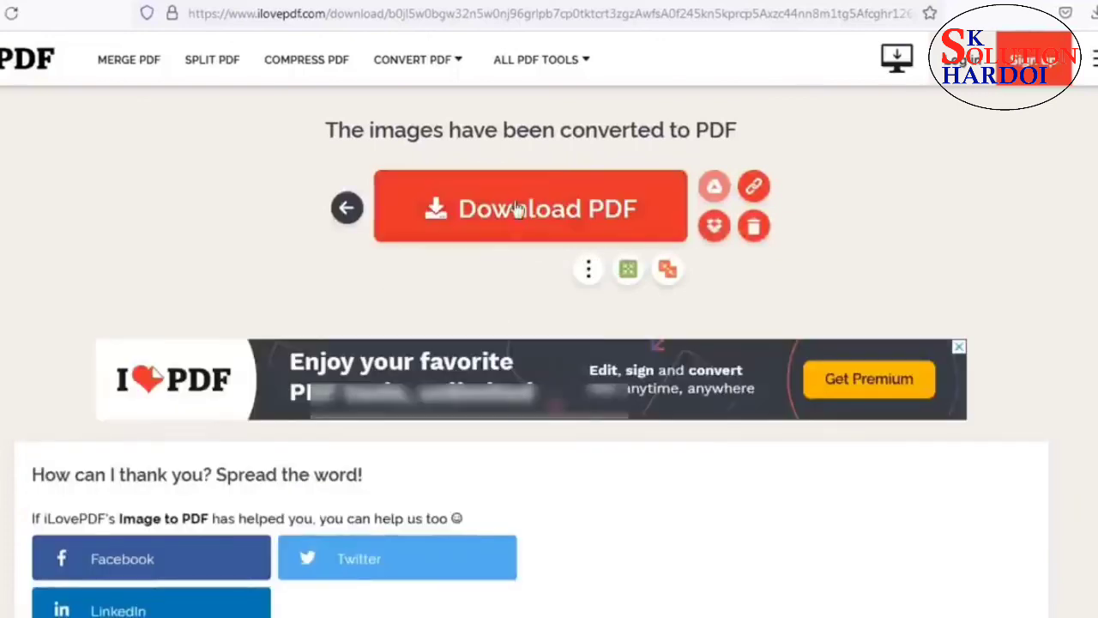
click(518, 210)
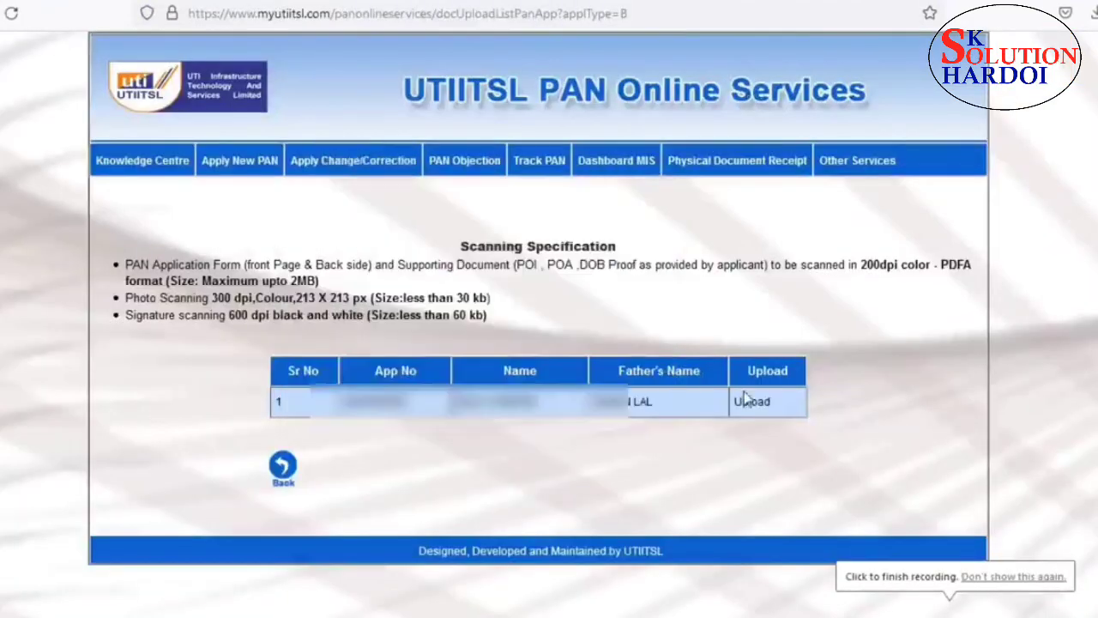
Open the document upload form for the listed PAN application and attach the f1 PDF from the Desktop as the form and supporting documents.
click(750, 403)
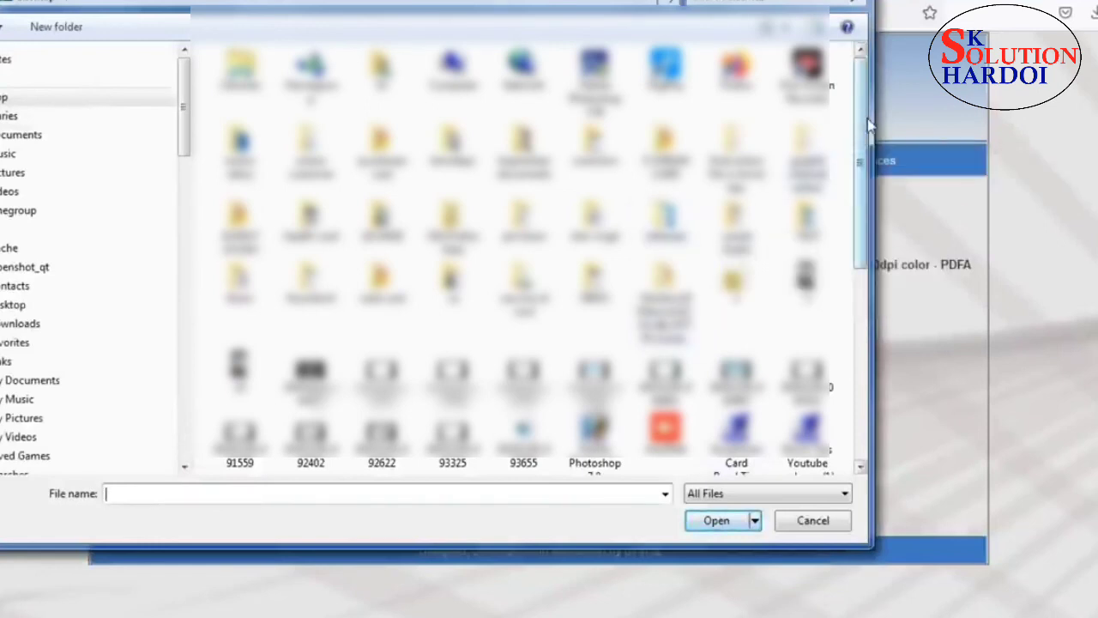
drag(869, 126, 880, 246)
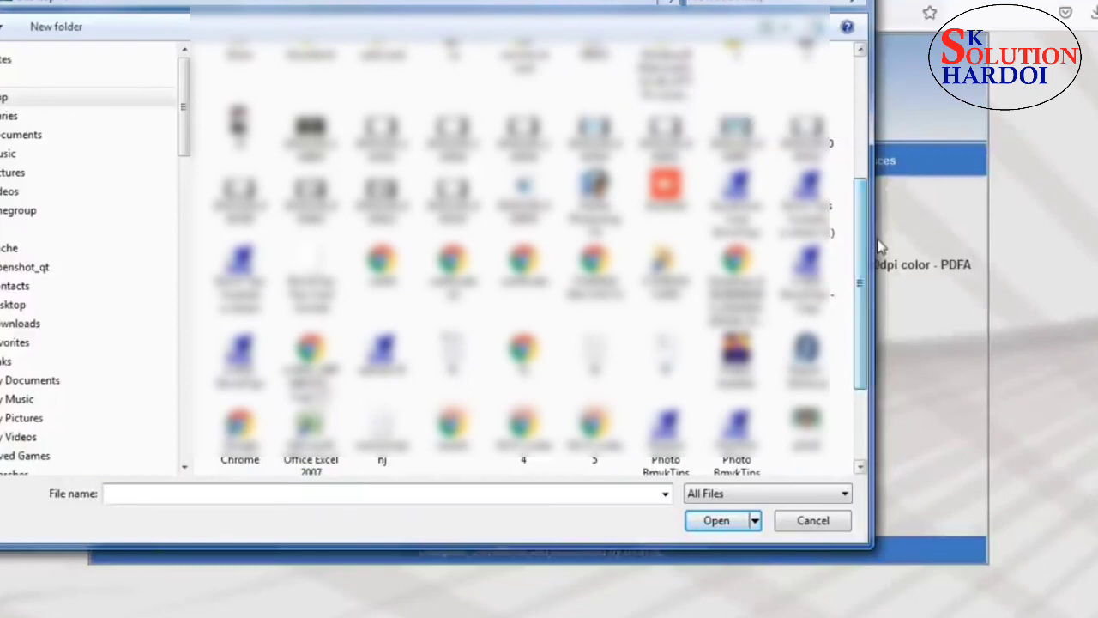
click(523, 352)
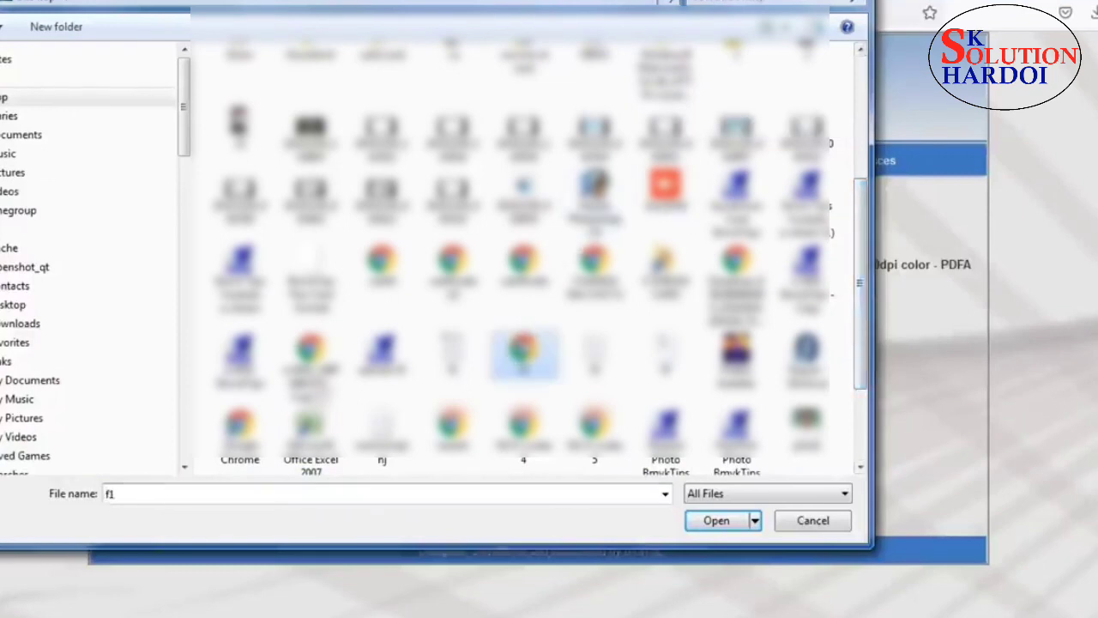
click(712, 528)
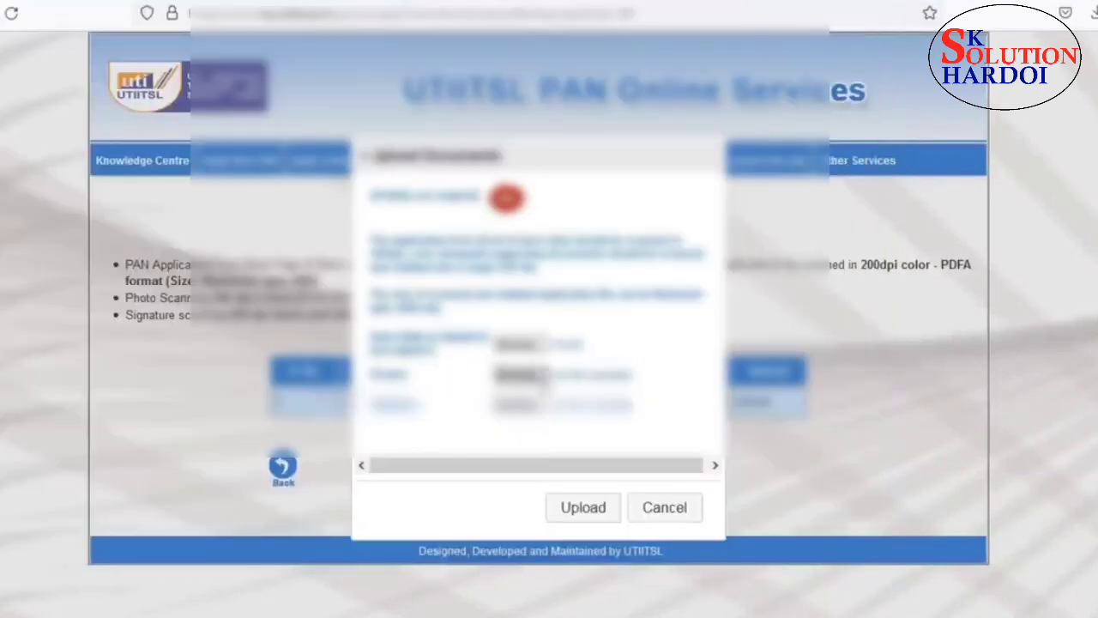
Attach the applicant's photo JPEG from the Desktop to the photo field of the upload form.
click(524, 375)
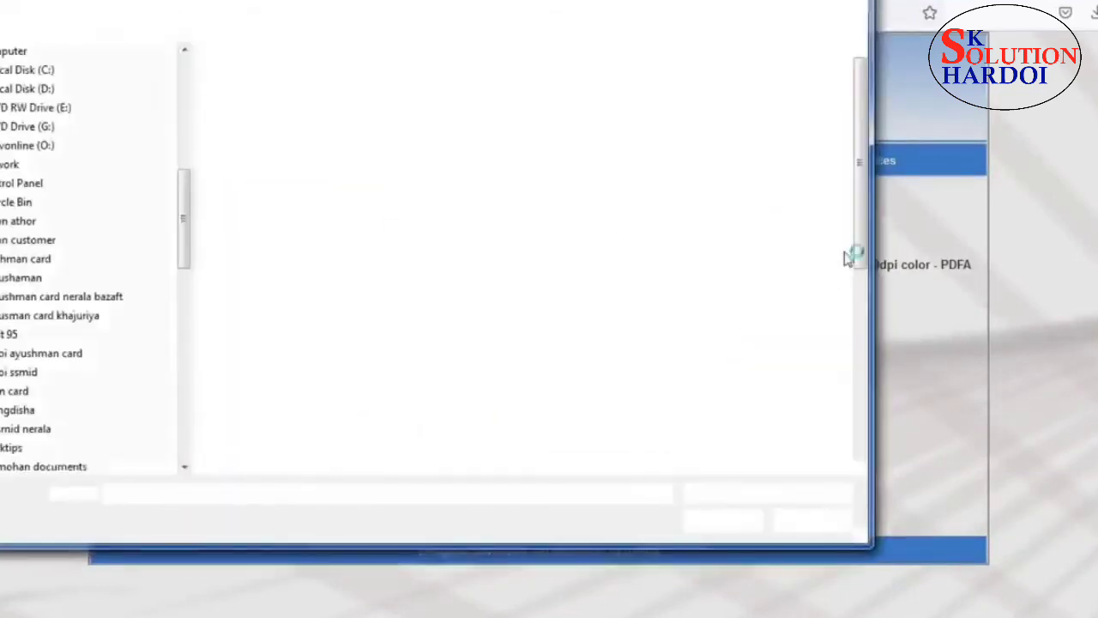
drag(866, 238, 872, 434)
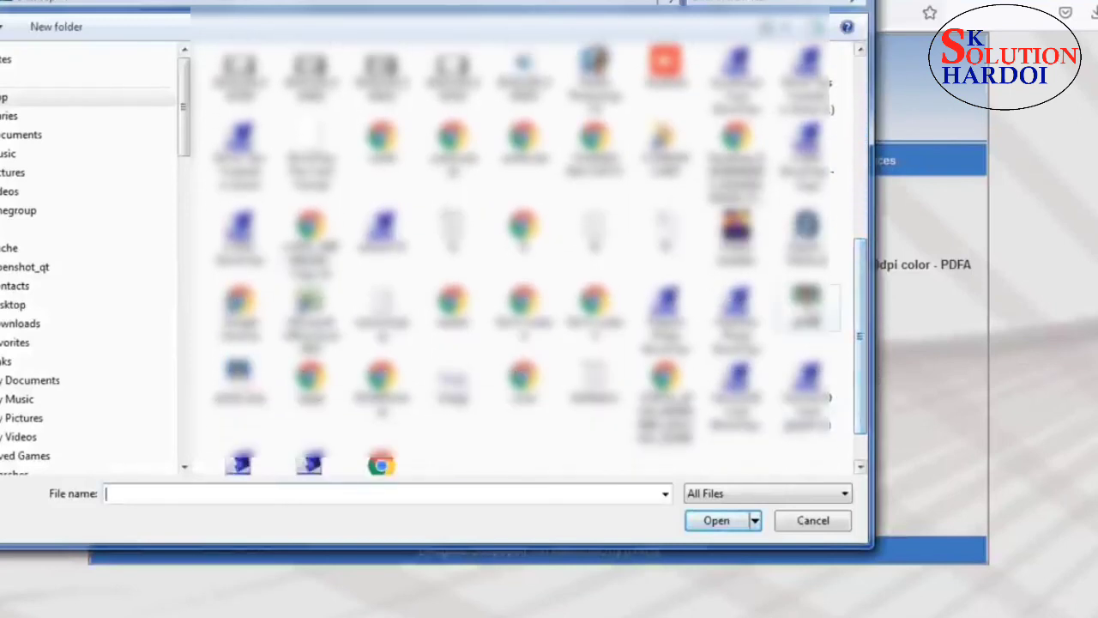
click(807, 305)
click(716, 521)
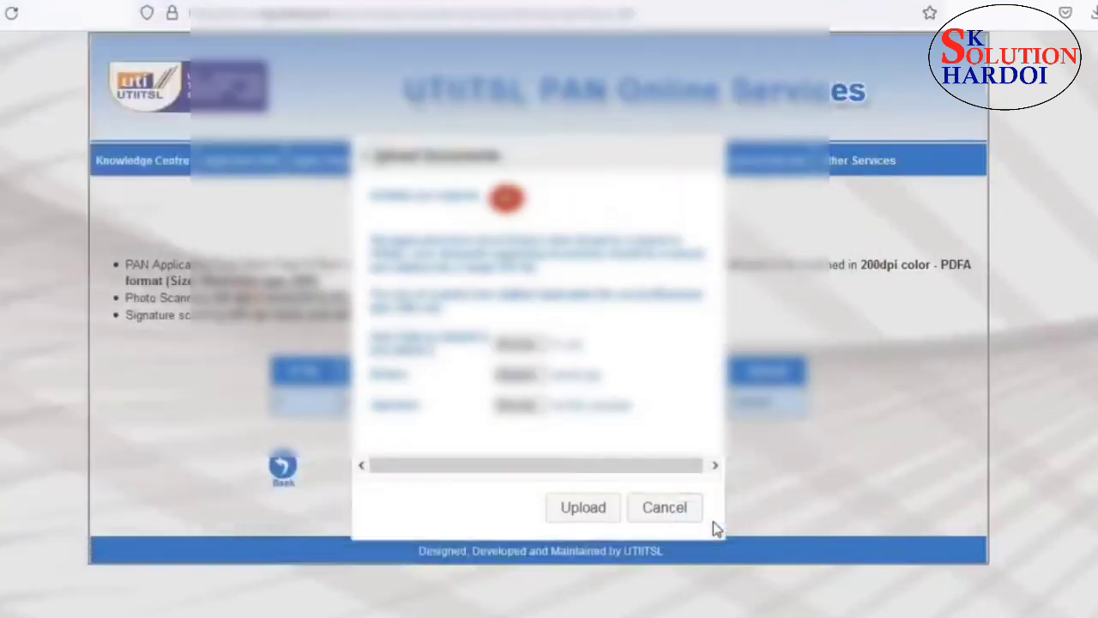
Attach the signature image sinag2 from the Desktop to the signature field of the upload form.
click(544, 406)
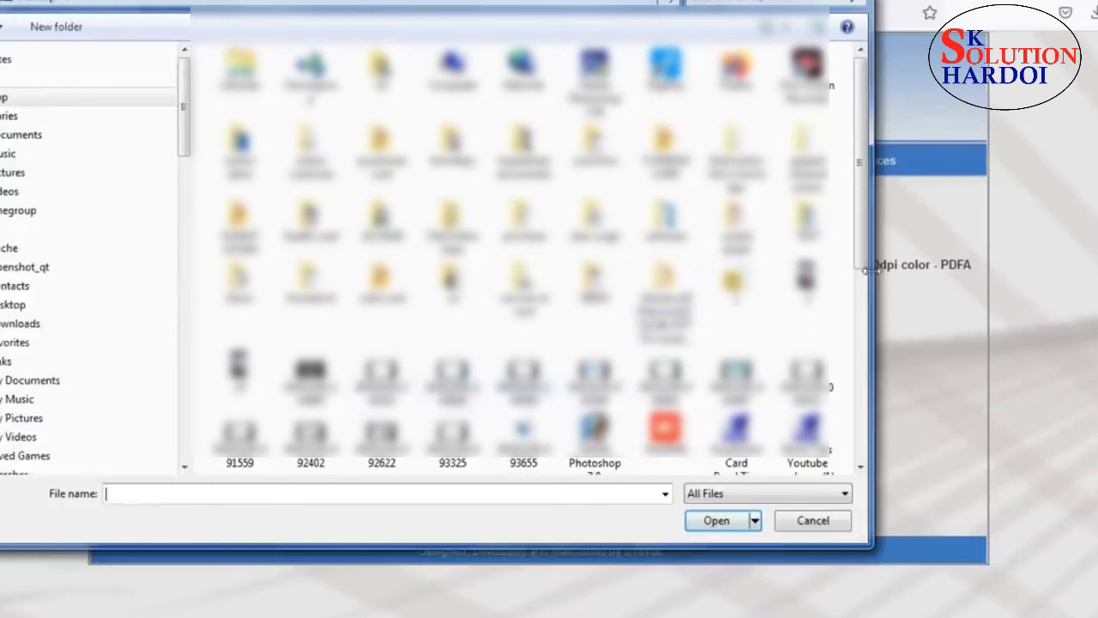
click(865, 292)
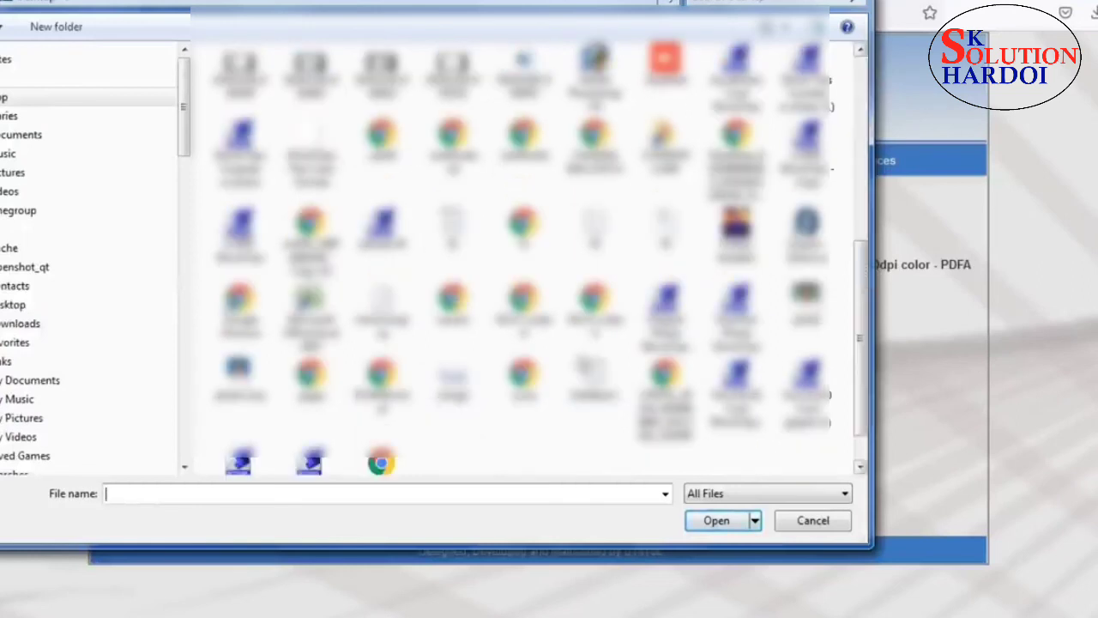
click(453, 382)
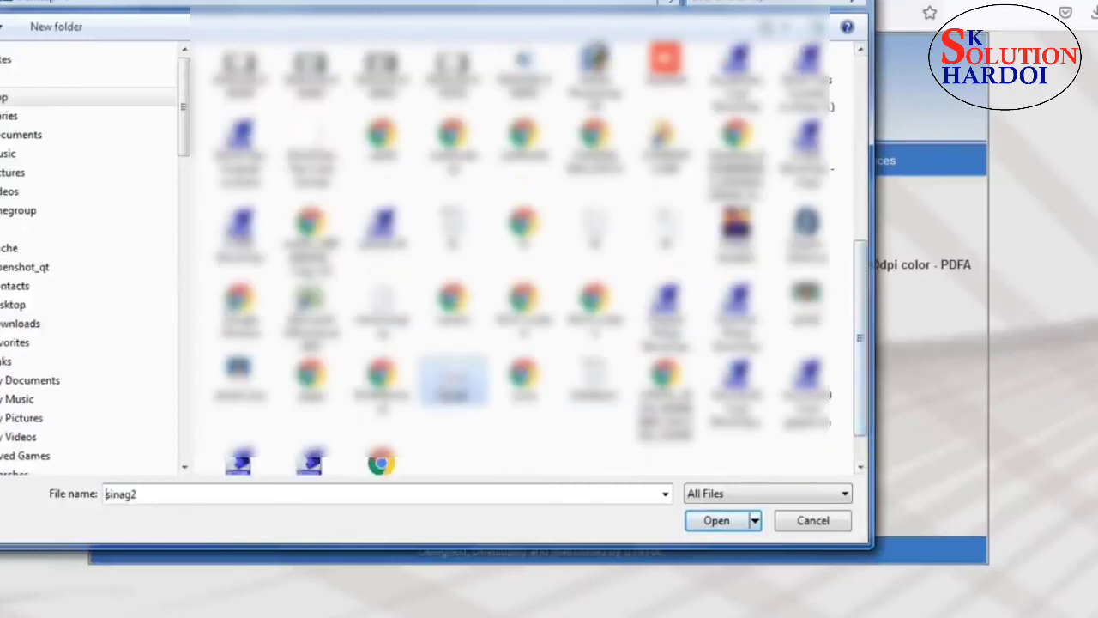
click(718, 526)
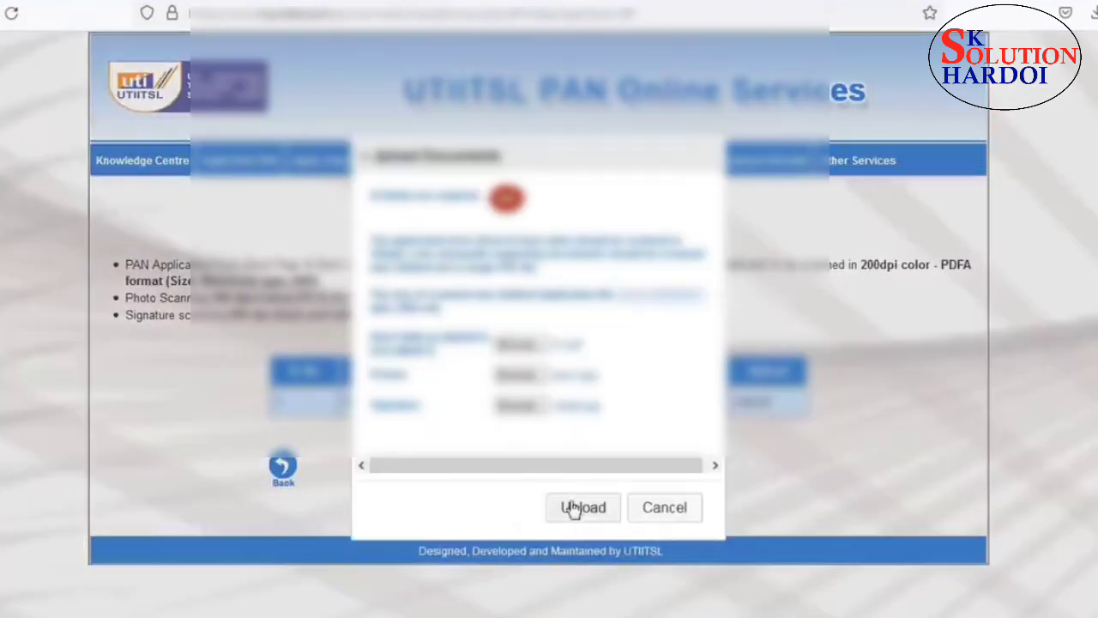
Upload the attached PDF, photo and signature, and reopen the new PAN document upload list to check for pending cases.
click(576, 508)
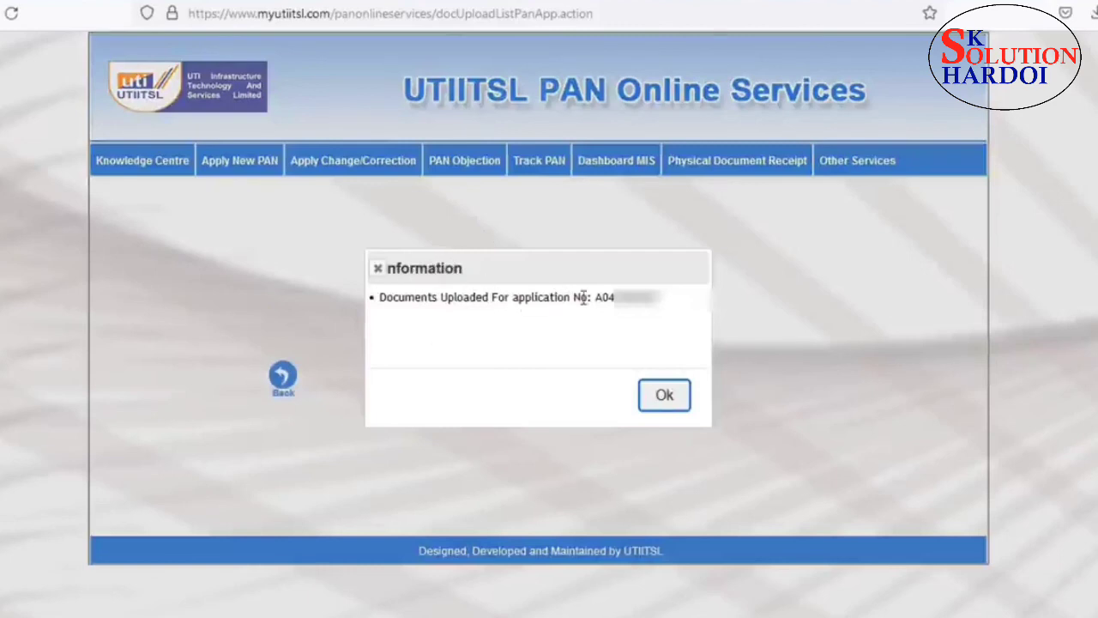
click(665, 396)
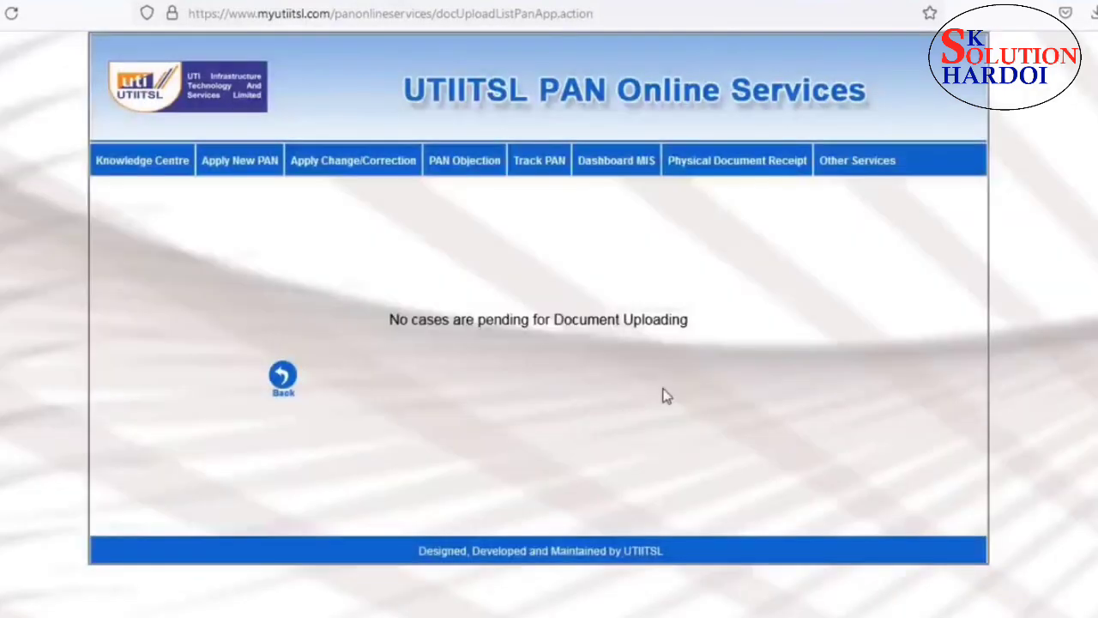
mouse_move(232, 163)
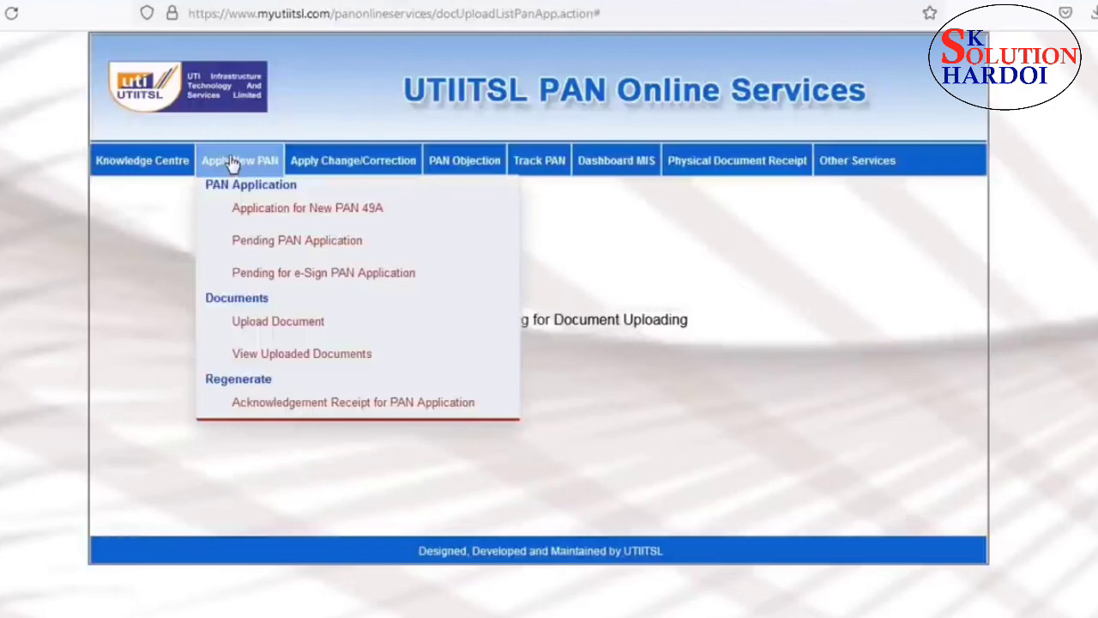
click(278, 326)
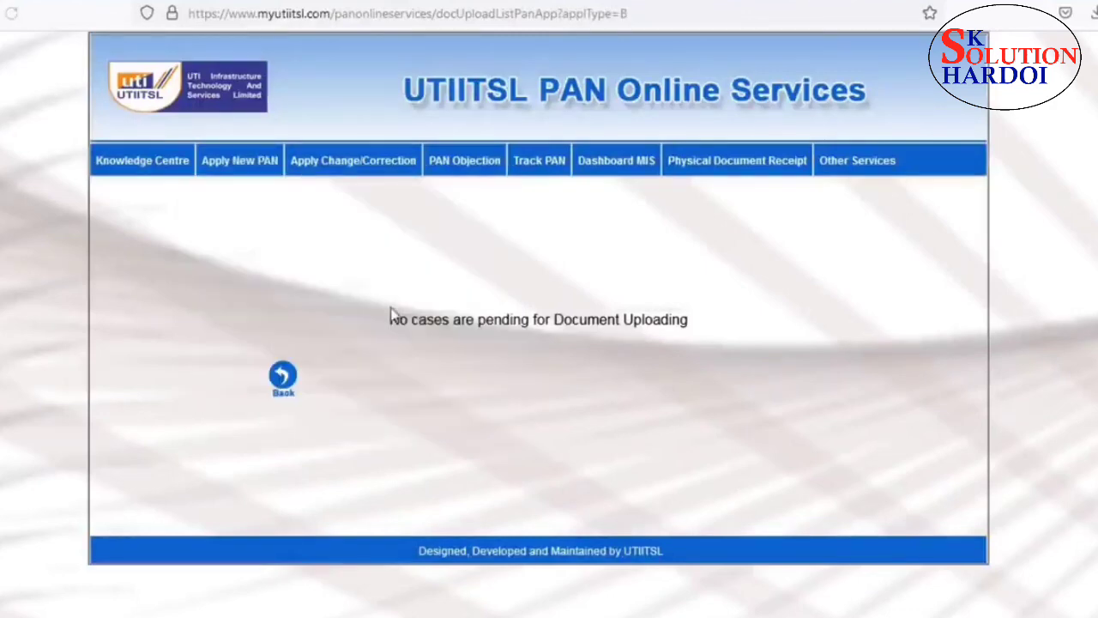